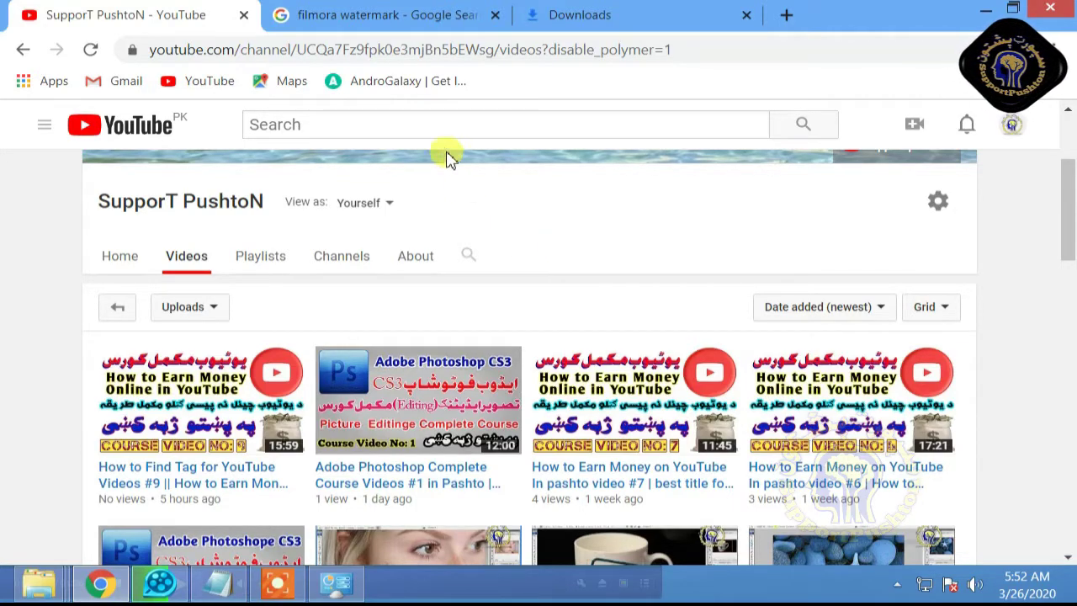
Search Google for "filmora" in a new browser tab
{"action": "left_click", "coordinate": [778, 15]}
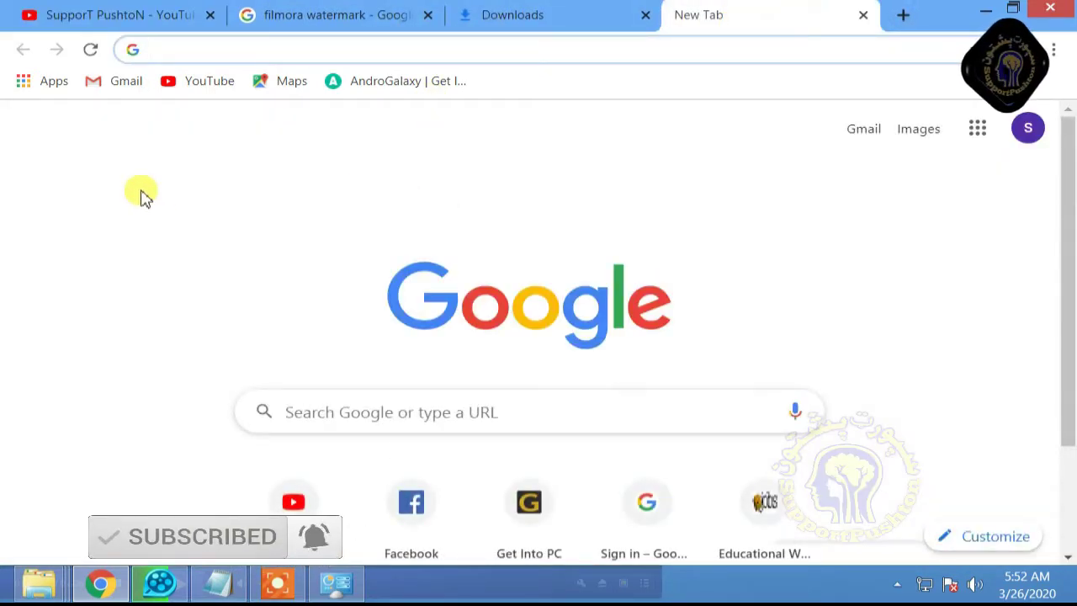
{"action": "type", "text": "fil"}
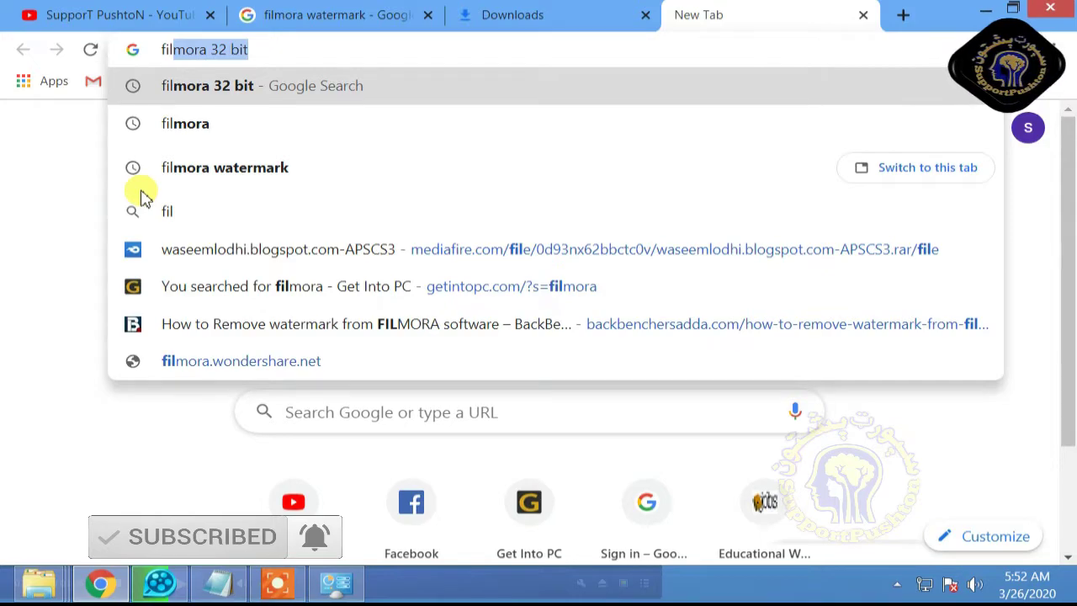
{"action": "key", "text": "End"}
{"action": "key", "text": "BackSpace"}
{"action": "key", "text": "BackSpace"}
{"action": "key", "text": "BackSpace"}
{"action": "key", "text": "BackSpace"}
{"action": "key", "text": "BackSpace"}
{"action": "key", "text": "BackSpace"}
{"action": "key", "text": "BackSpace"}
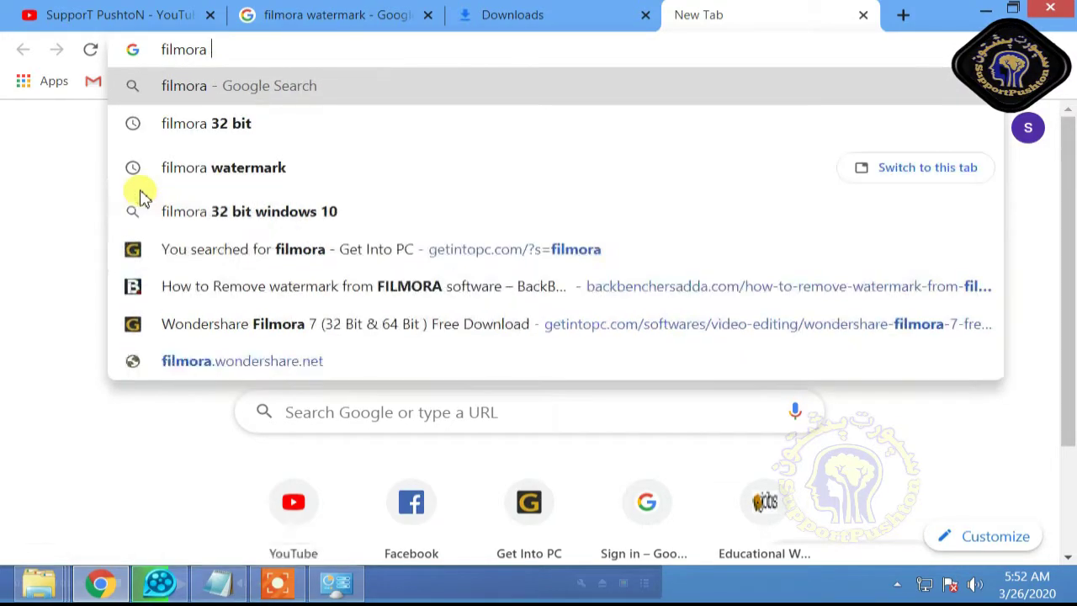
{"action": "key", "text": "Return"}
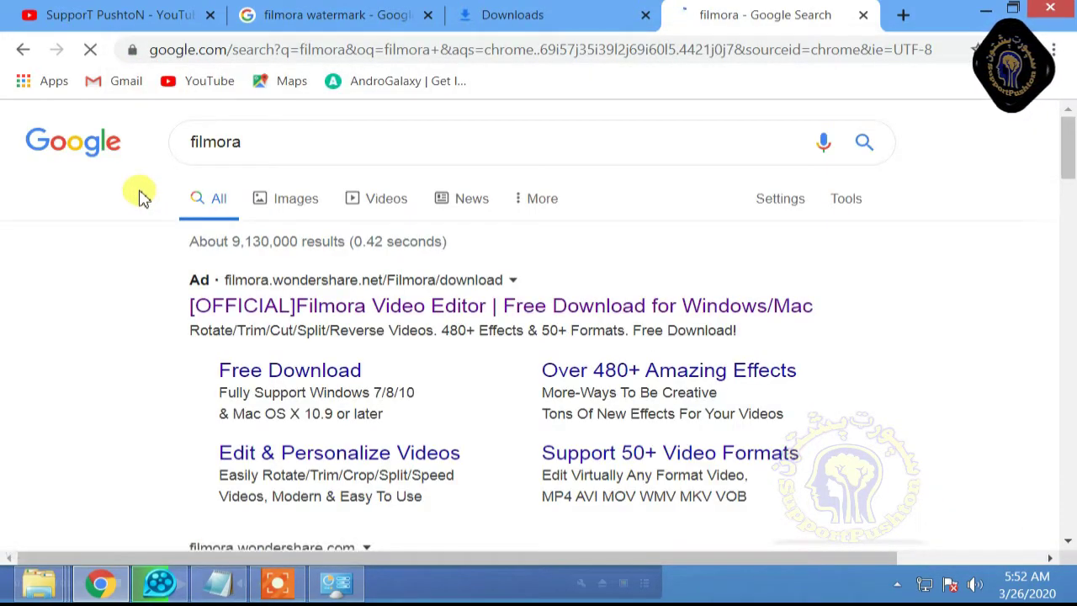
{"action": "left_click", "coordinate": [380, 144]}
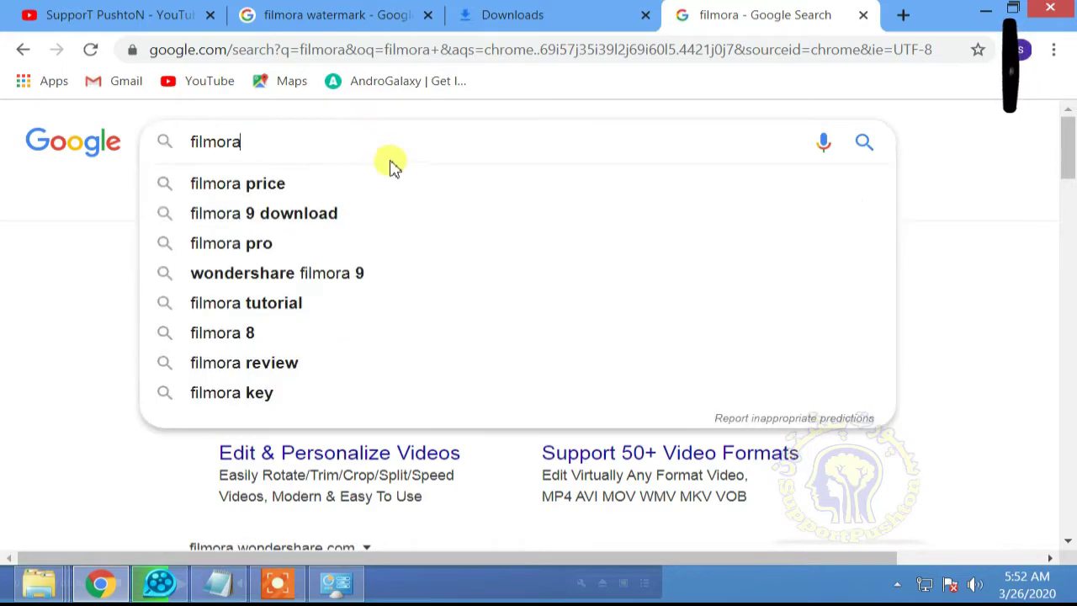
{"action": "key", "text": "BackSpace"}
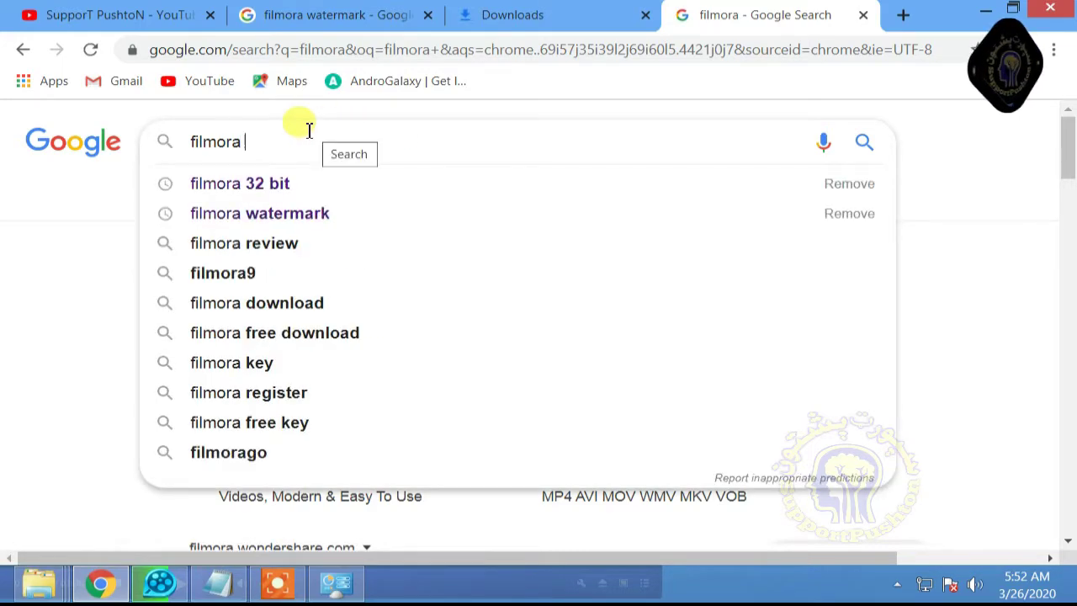
{"action": "key", "text": "Down"}
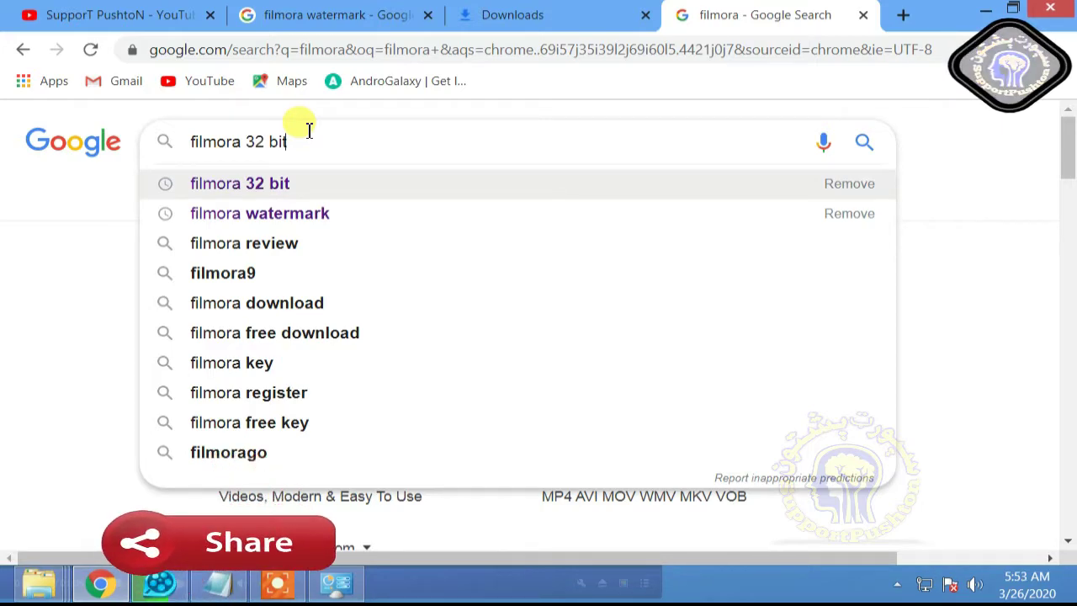
{"action": "key", "text": "BackSpace"}
{"action": "key", "text": "BackSpace"}
{"action": "key", "text": "BackSpace"}
{"action": "key", "text": "BackSpace"}
{"action": "key", "text": "BackSpace"}
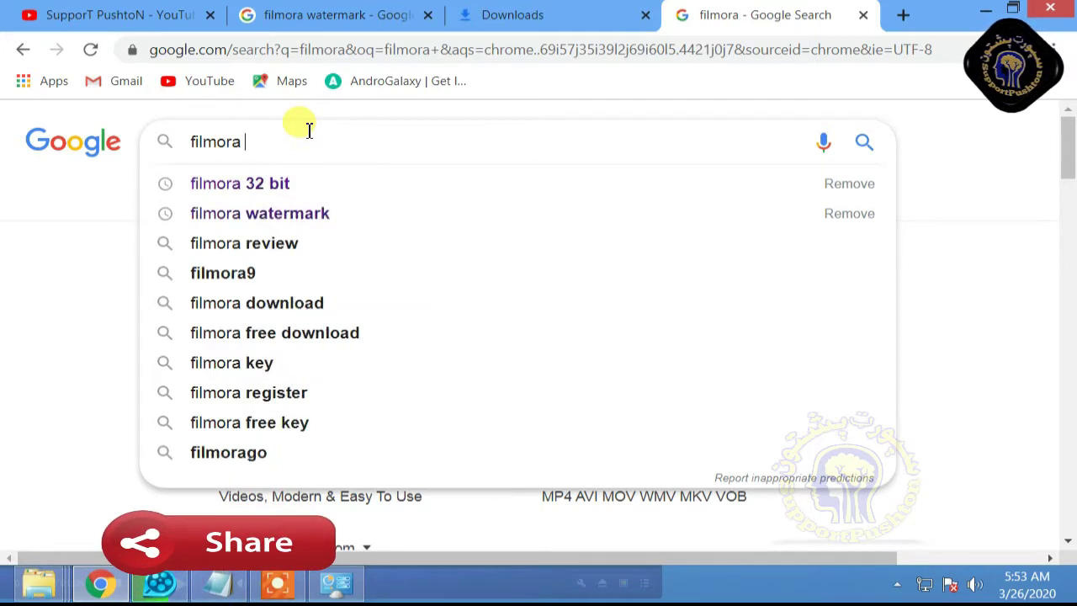
{"action": "type", "text": "64"}
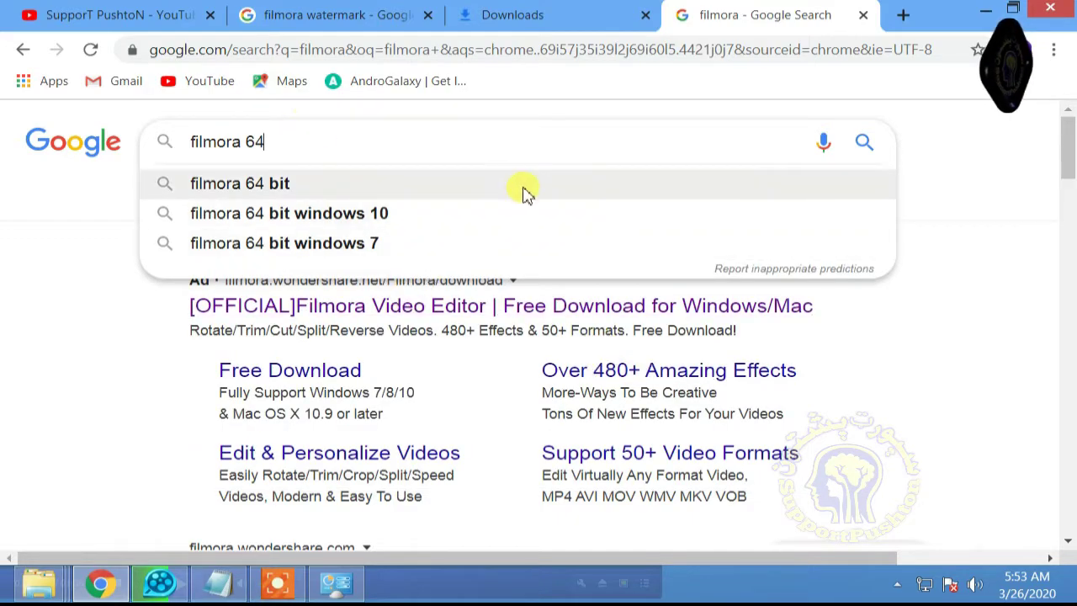
{"action": "left_click_drag", "start_coordinate": [283, 138], "coordinate": [191, 143]}
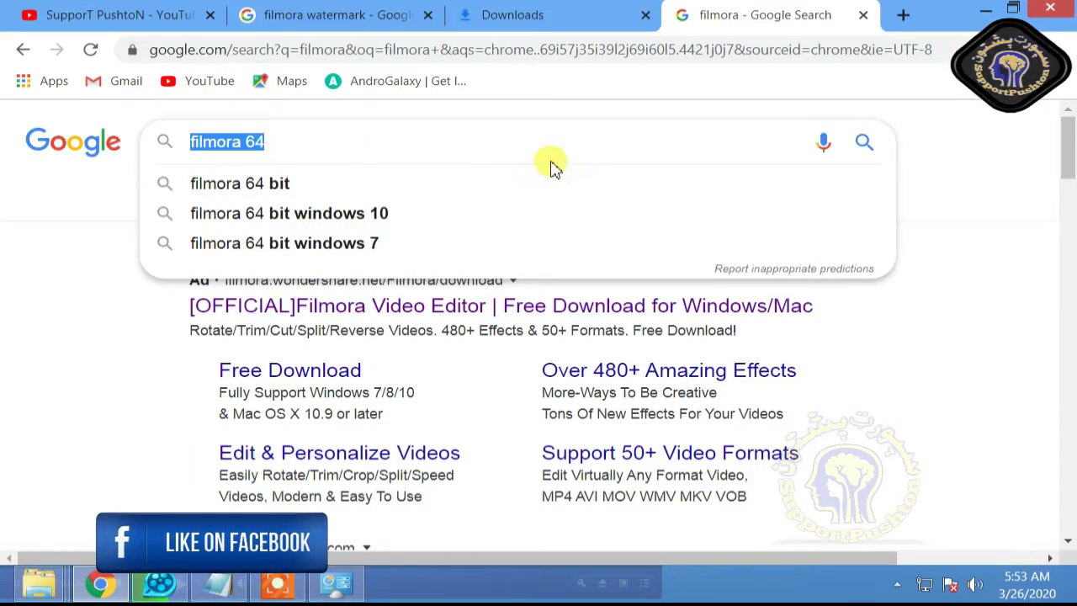
Show the desktop, open the Computer window and maximize it
{"action": "left_click", "coordinate": [1073, 597]}
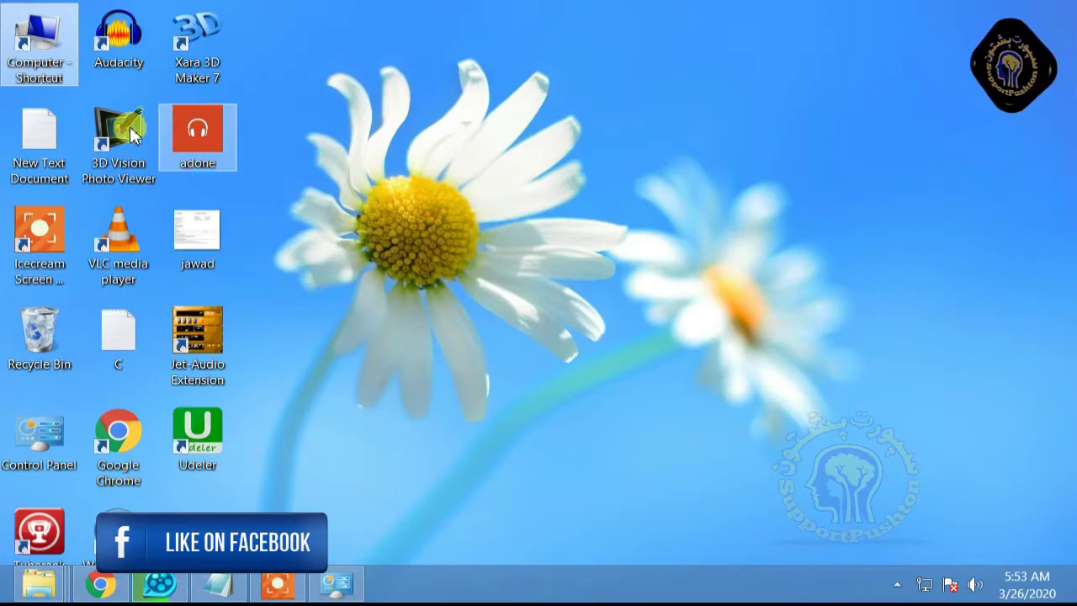
{"action": "right_click", "coordinate": [49, 66]}
{"action": "double_click", "coordinate": [34, 38]}
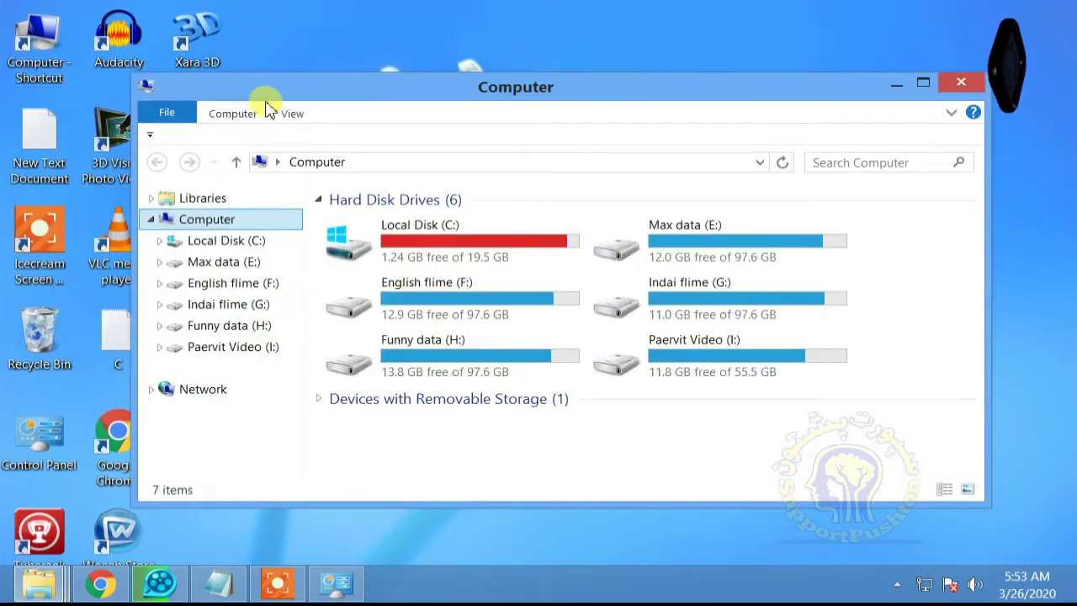
{"action": "double_click", "coordinate": [270, 86]}
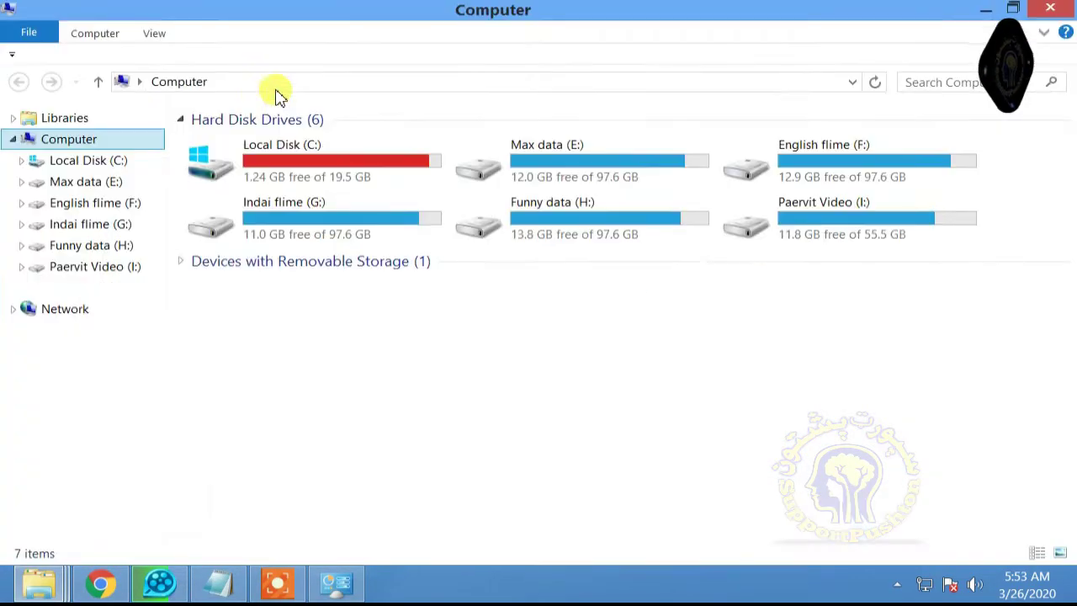
Open the computer's system properties, examine whether the system type is 32-bit or 64-bit, and close them
{"action": "right_click", "coordinate": [90, 140]}
{"action": "left_click", "coordinate": [143, 353]}
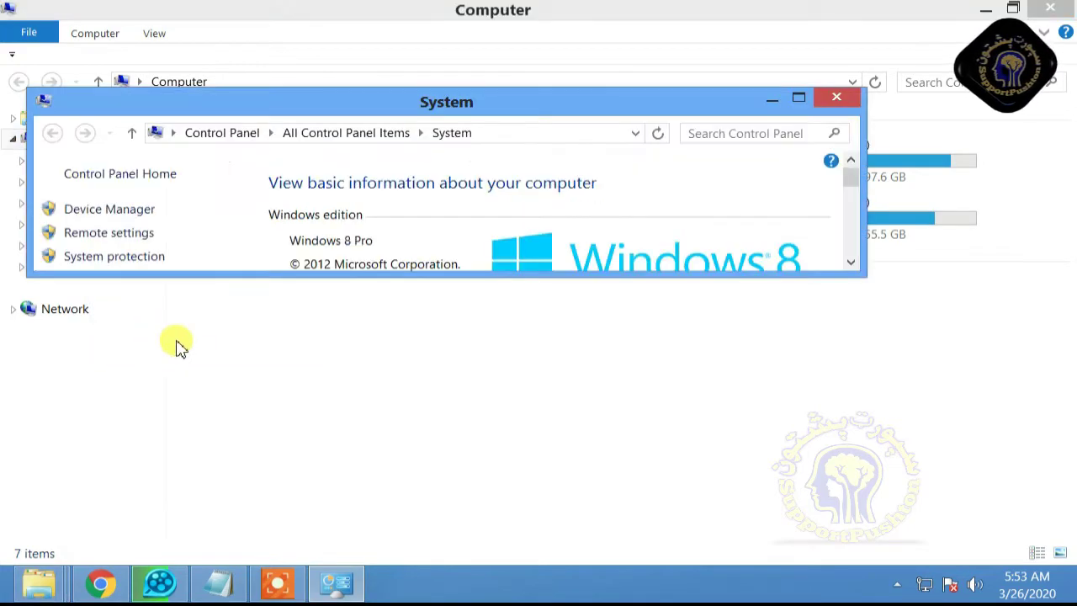
{"action": "left_click", "coordinate": [798, 99]}
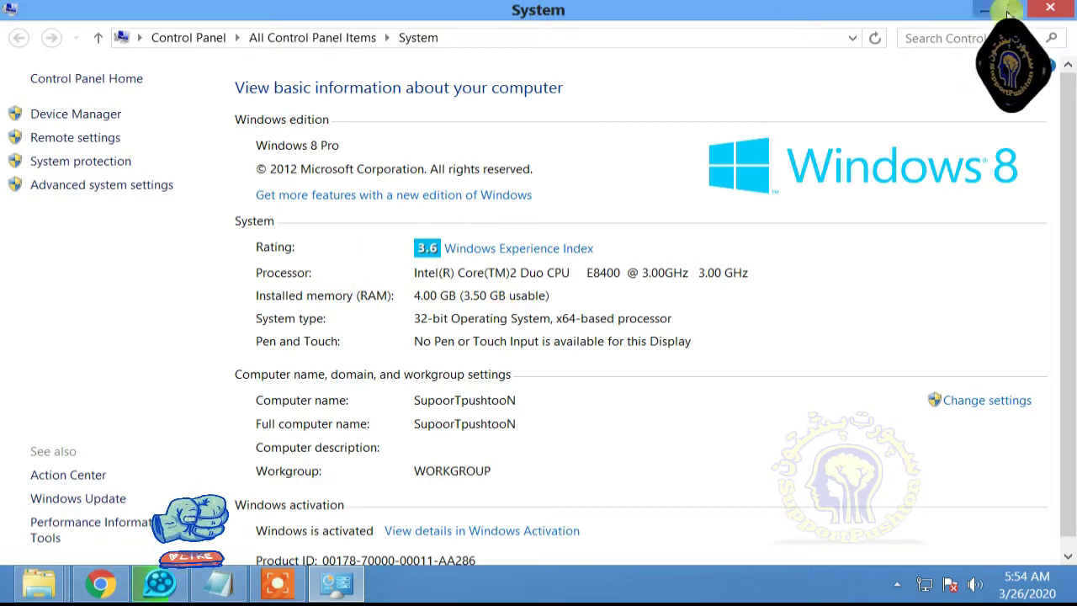
{"action": "left_click", "coordinate": [1050, 10]}
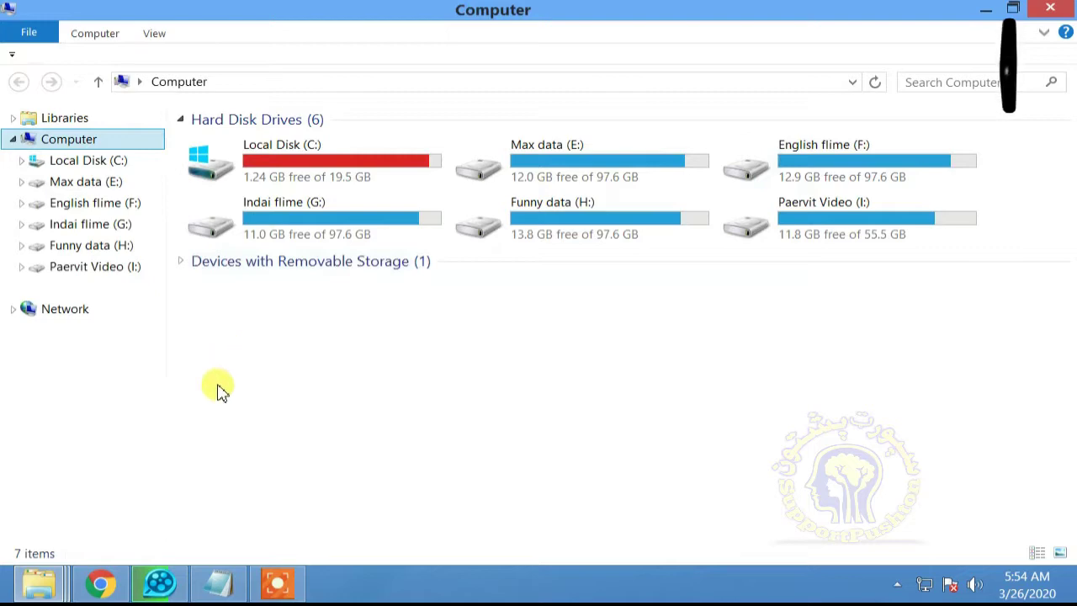
Switch back to Chrome, search Google for "filmora 32 bit" and look through the results
{"action": "left_click", "coordinate": [99, 584]}
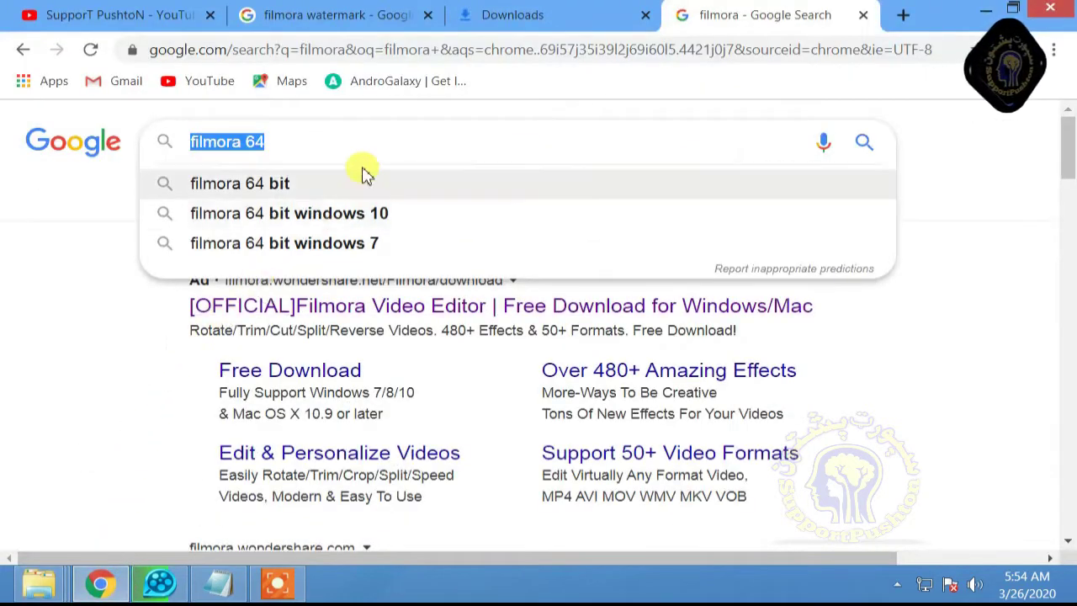
{"action": "left_click", "coordinate": [308, 145]}
{"action": "key", "text": "BackSpace"}
{"action": "key", "text": "BackSpace"}
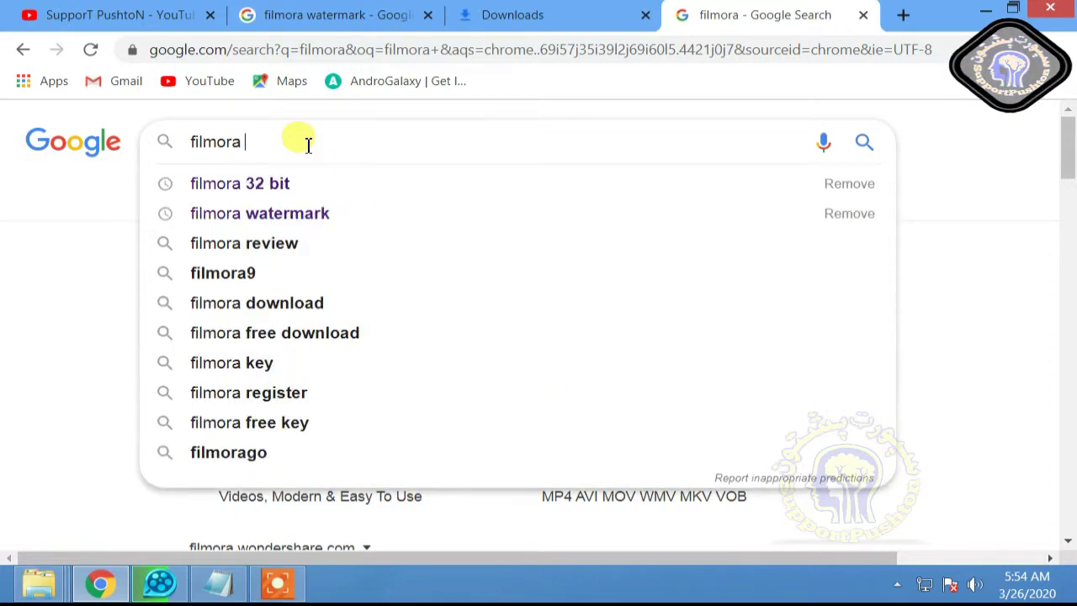
{"action": "left_click", "coordinate": [269, 183]}
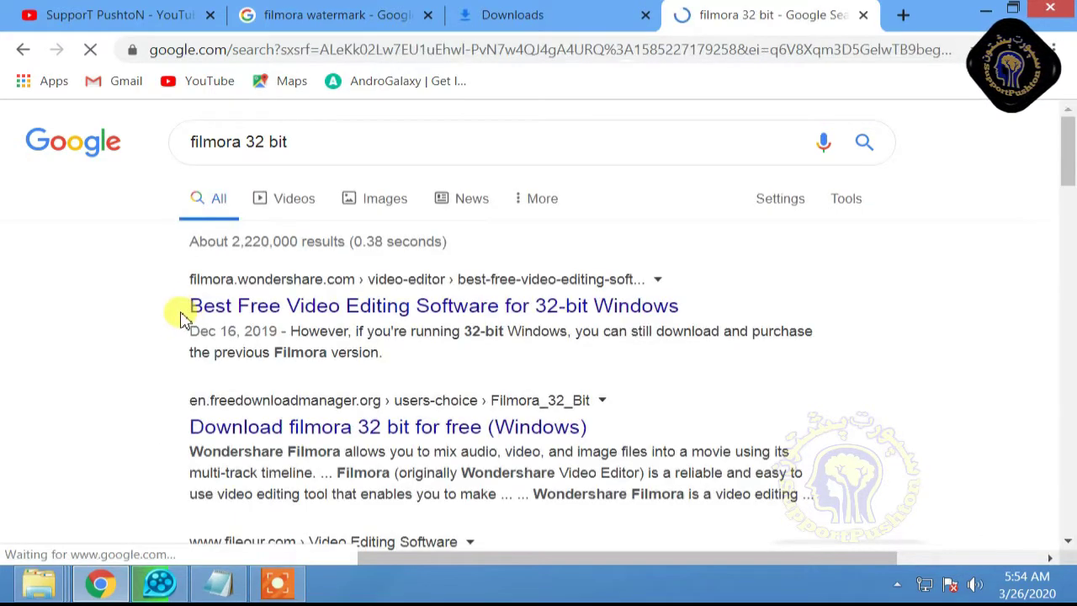
{"action": "scroll", "coordinate": [353, 307], "scroll_direction": "down", "scroll_amount": 5}
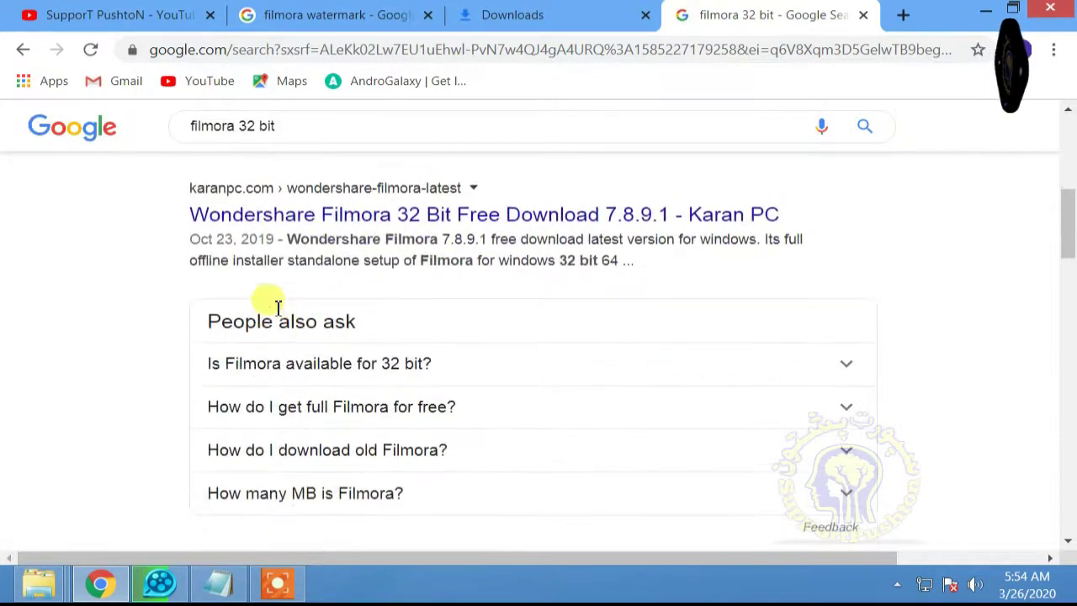
{"action": "scroll", "coordinate": [271, 297], "scroll_direction": "up", "scroll_amount": 3}
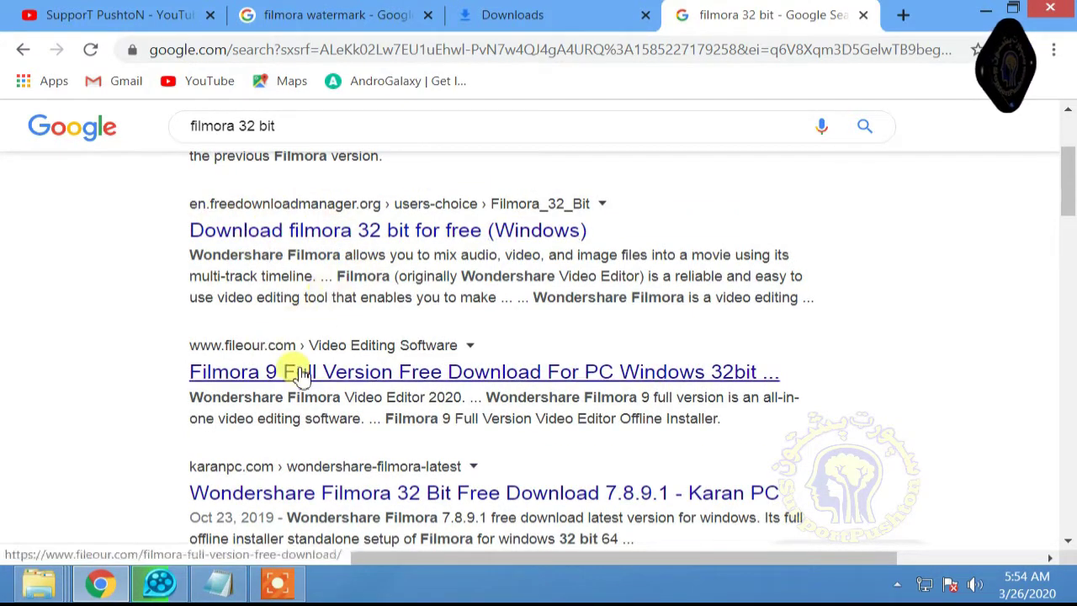
{"action": "scroll", "coordinate": [284, 410], "scroll_direction": "up", "scroll_amount": 3}
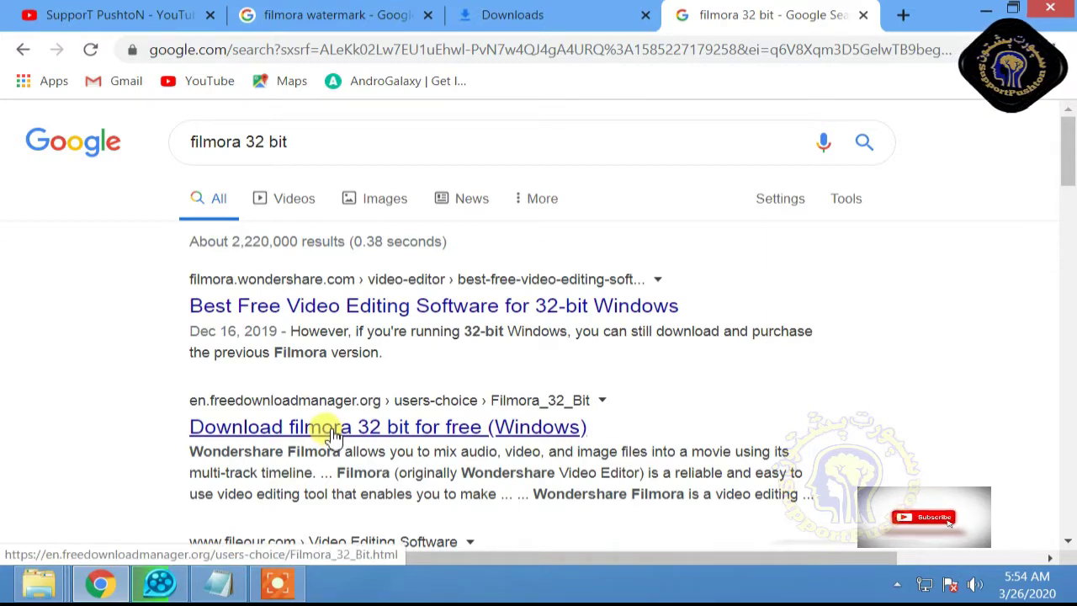
{"action": "right_click", "coordinate": [333, 431]}
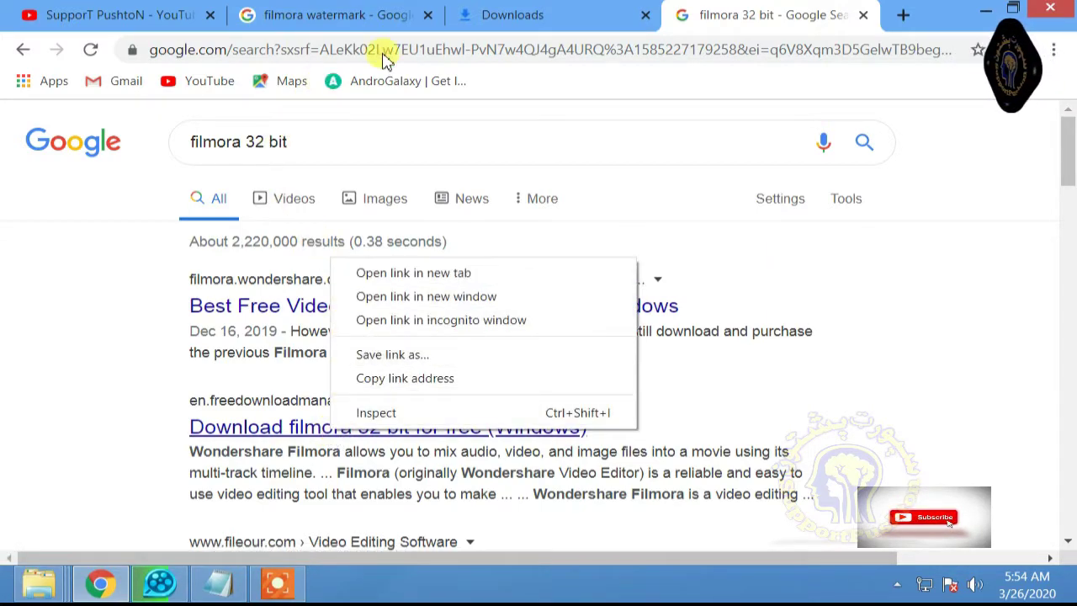
Open the BackBenchersAdda article from the "filmora watermark" image results, examine its picture of the watermark, and close the article
{"action": "left_click", "coordinate": [341, 15]}
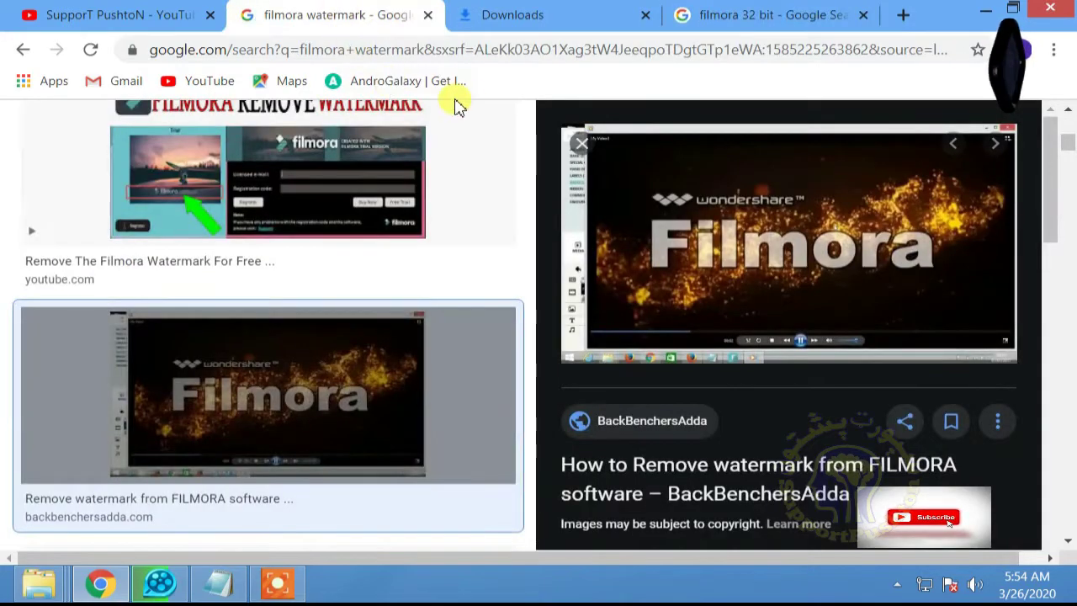
{"action": "left_click", "coordinate": [780, 266]}
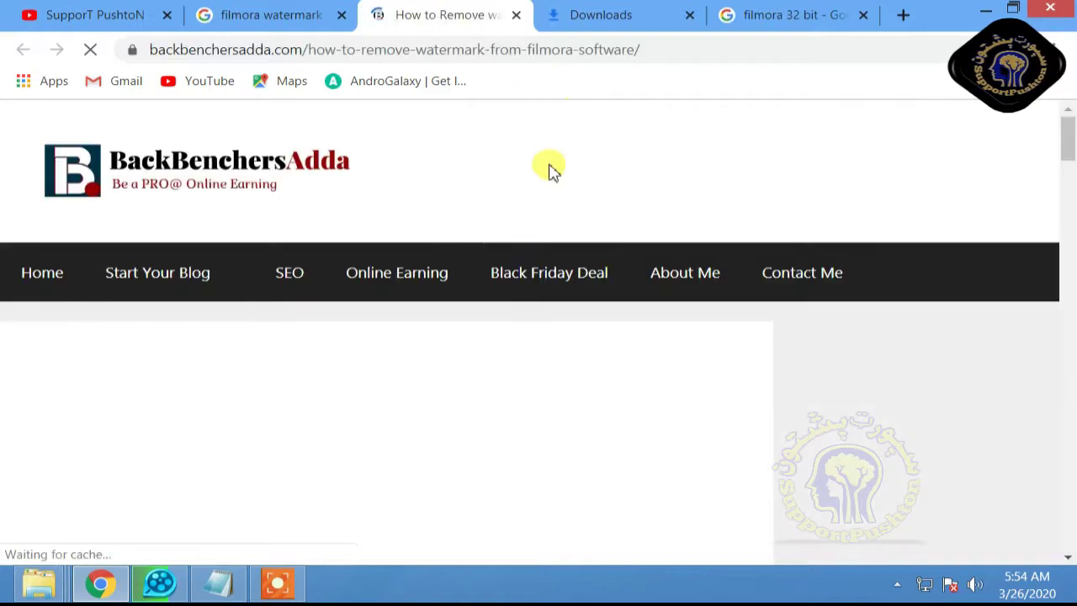
{"action": "scroll", "coordinate": [459, 380], "scroll_direction": "down", "scroll_amount": 3}
{"action": "scroll", "coordinate": [449, 354], "scroll_direction": "down", "scroll_amount": 4}
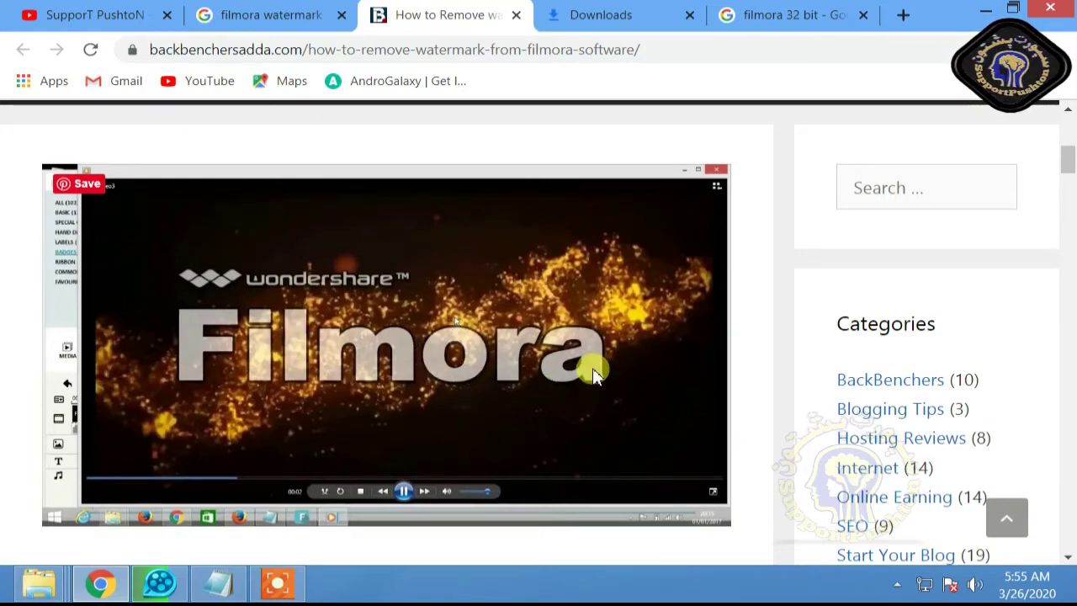
{"action": "left_click", "coordinate": [516, 16]}
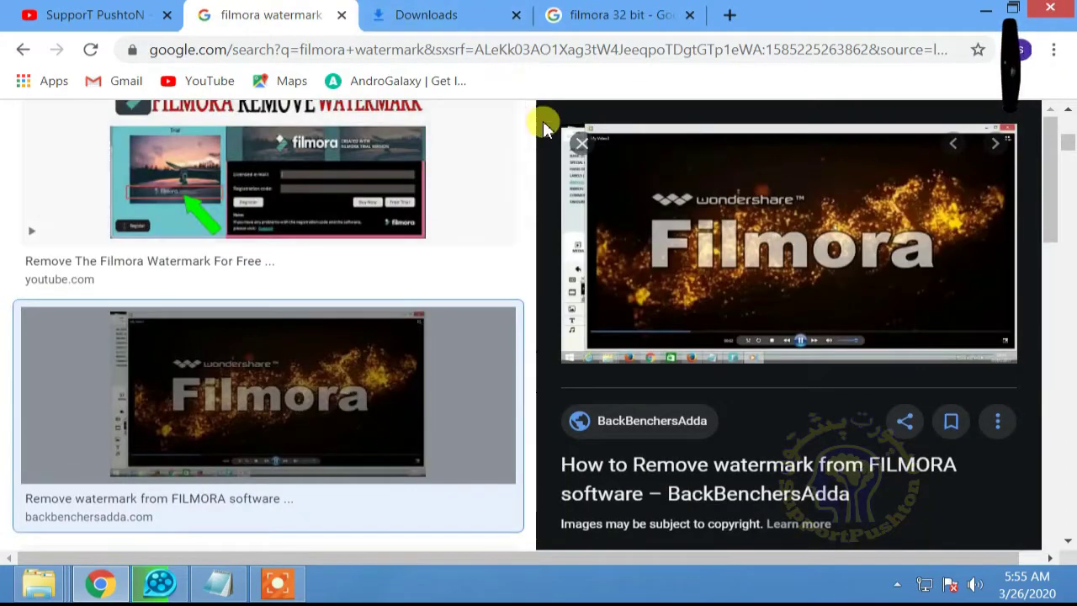
Open getintopc.com in a new browser tab and look over its home page
{"action": "left_click", "coordinate": [900, 15]}
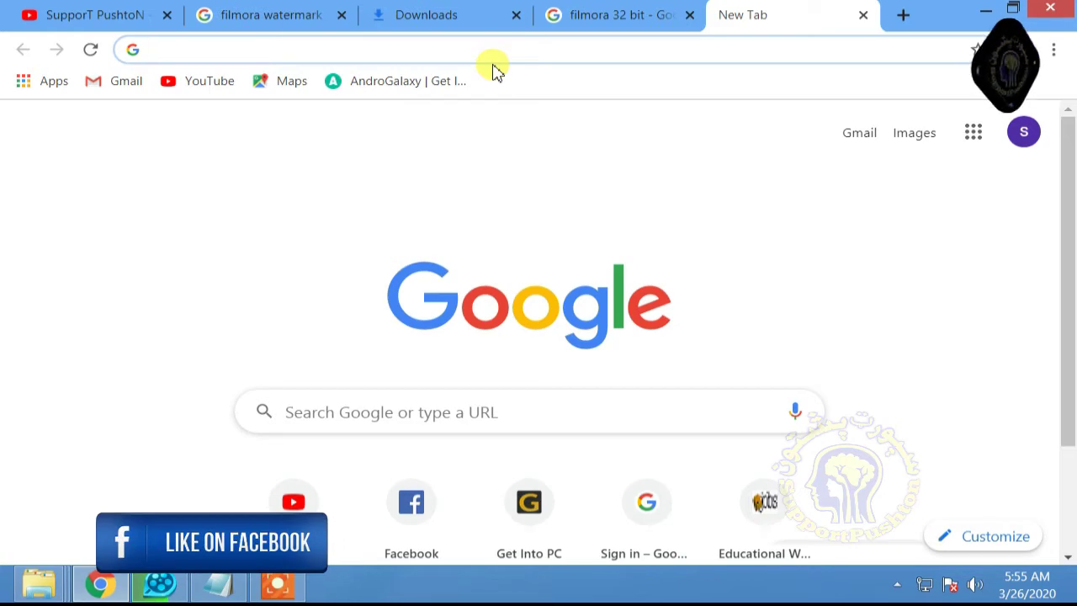
{"action": "type", "text": "geti"}
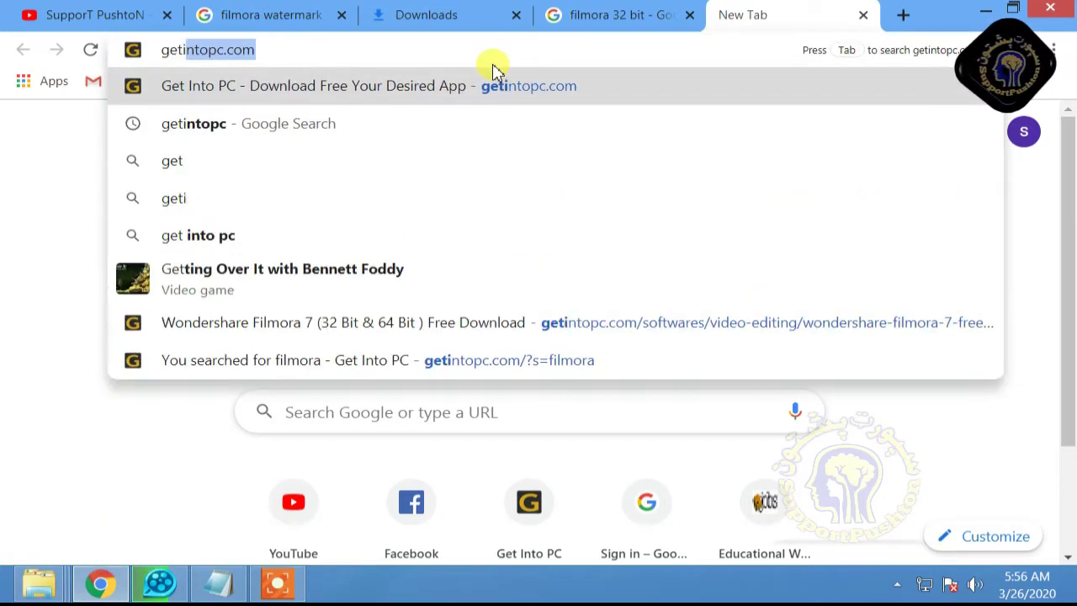
{"action": "type", "text": "ntop"}
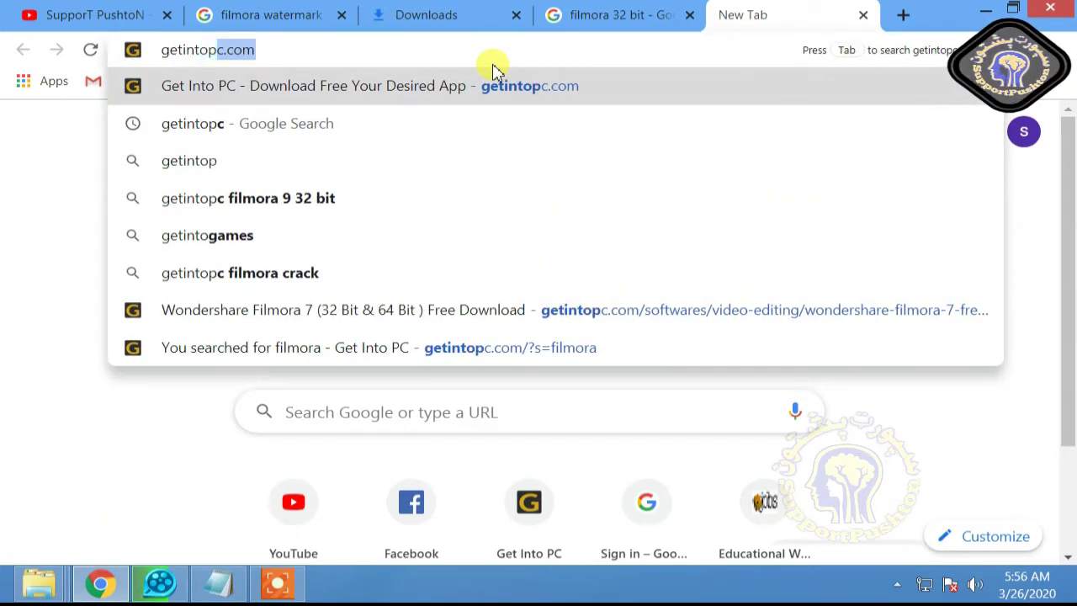
{"action": "type", "text": "c.com"}
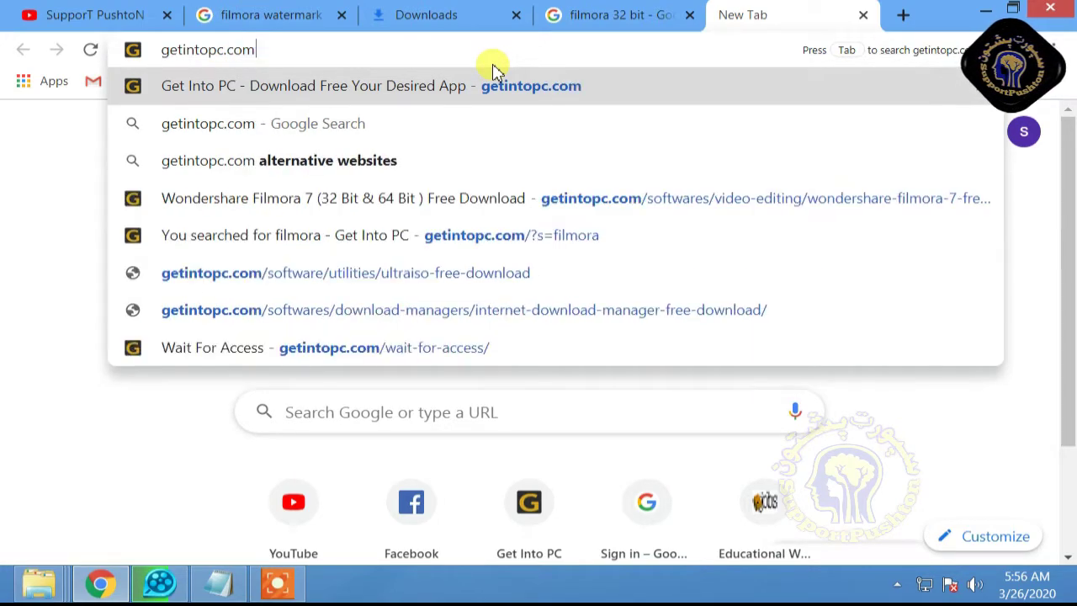
{"action": "key", "text": "Return"}
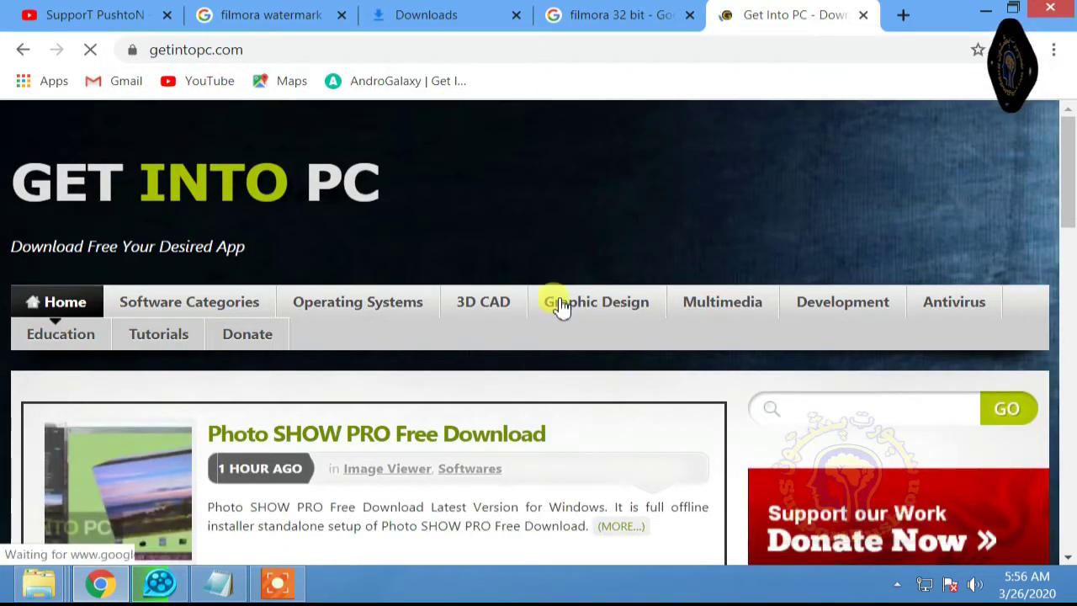
{"action": "scroll", "coordinate": [552, 269], "scroll_direction": "down", "scroll_amount": 1}
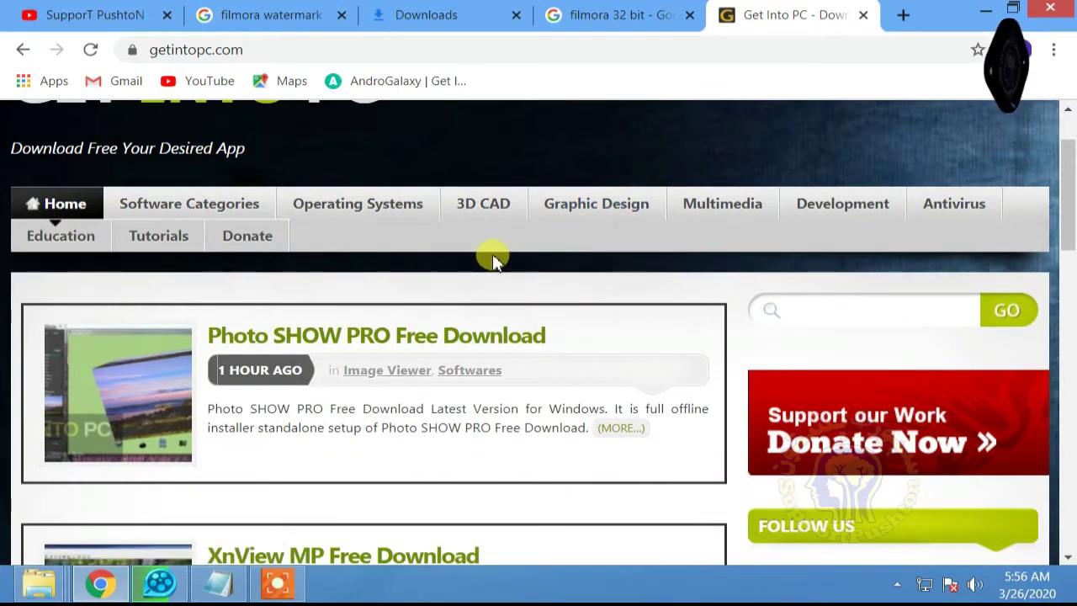
{"action": "scroll", "coordinate": [493, 261], "scroll_direction": "up", "scroll_amount": 1}
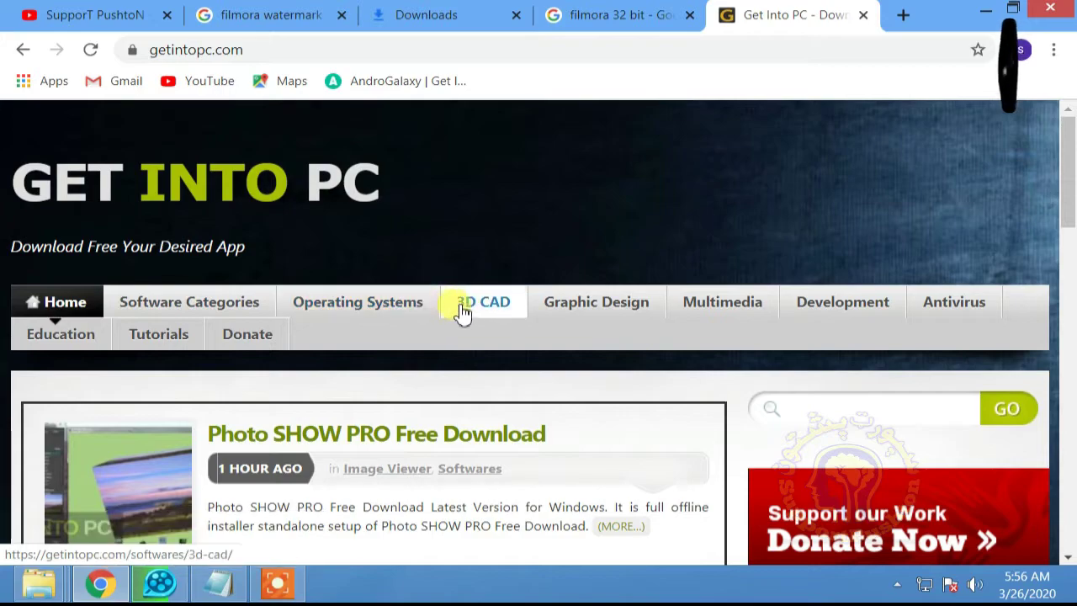
{"action": "scroll", "coordinate": [529, 313], "scroll_direction": "down", "scroll_amount": 6}
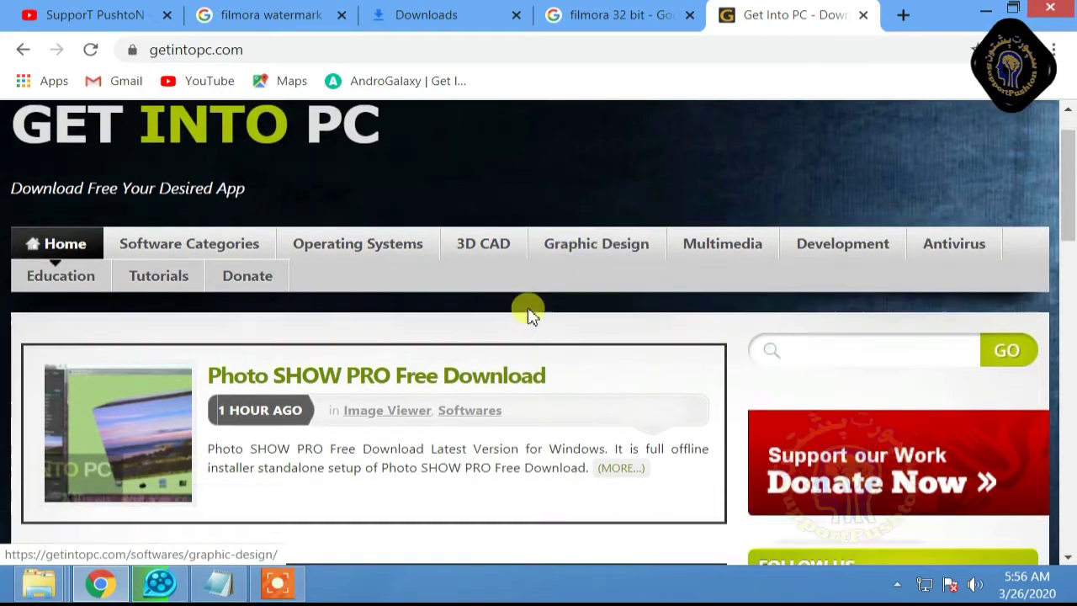
Look over the latest posts on the getintopc.com home page and search the site for "filmora"
{"action": "scroll", "coordinate": [523, 295], "scroll_direction": "down", "scroll_amount": 7}
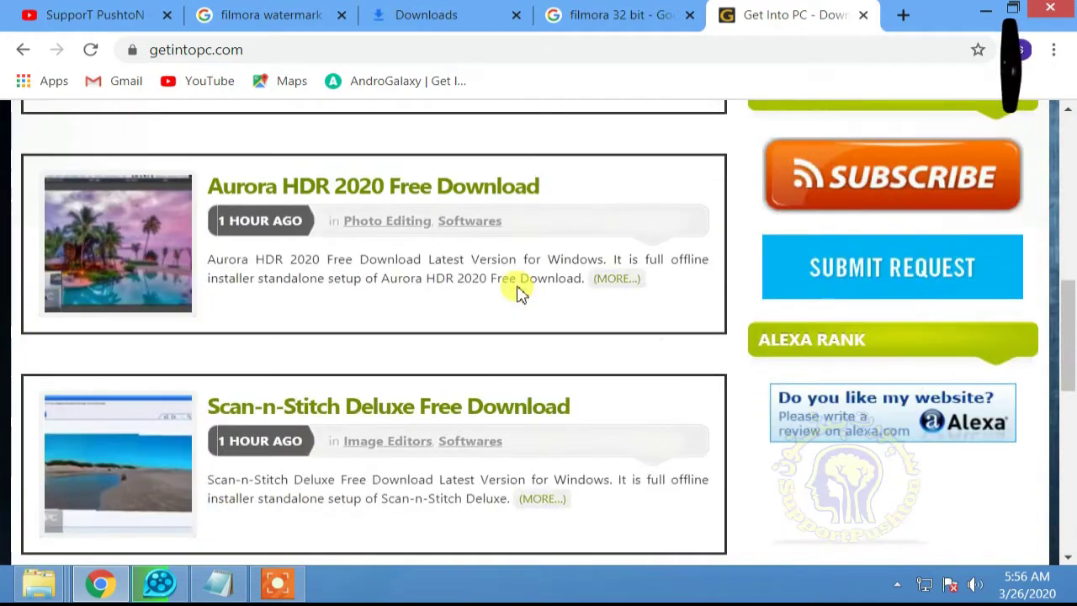
{"action": "scroll", "coordinate": [518, 290], "scroll_direction": "down", "scroll_amount": 3}
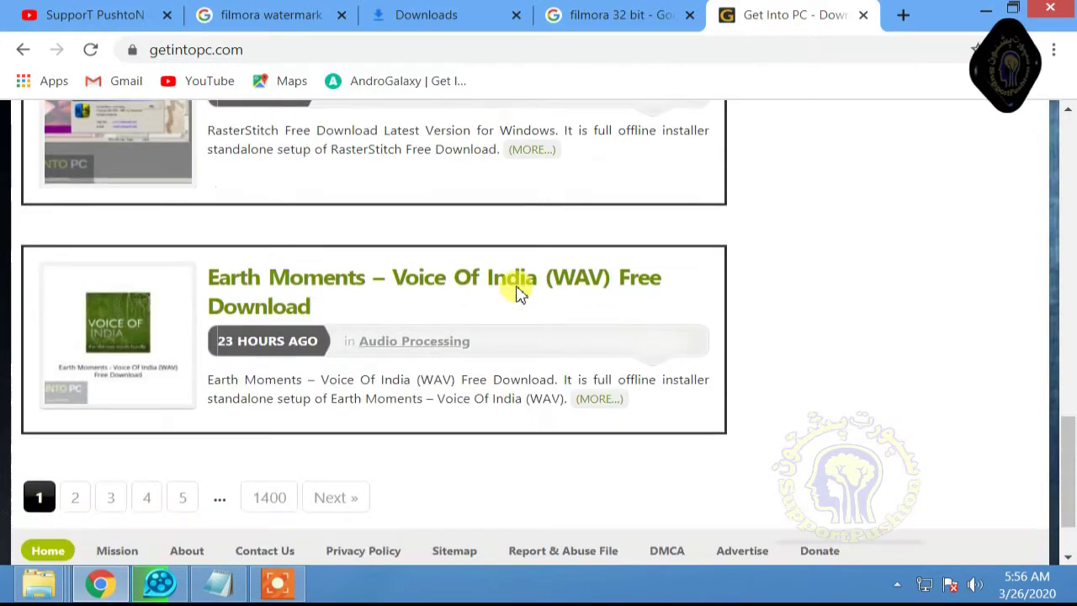
{"action": "scroll", "coordinate": [517, 289], "scroll_direction": "up", "scroll_amount": 5}
{"action": "scroll", "coordinate": [514, 286], "scroll_direction": "up", "scroll_amount": 12}
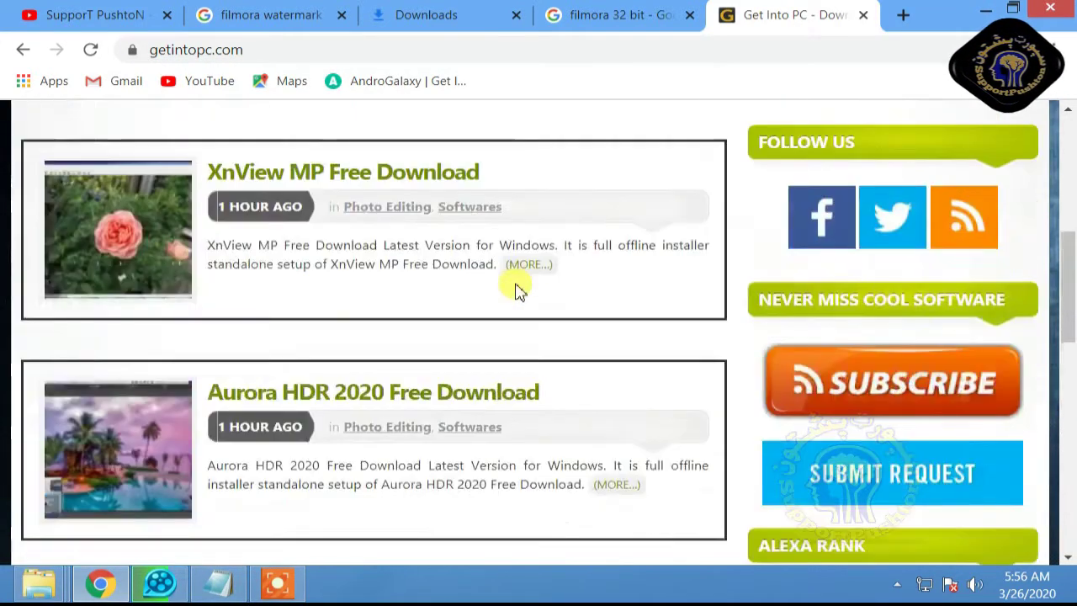
{"action": "left_click", "coordinate": [841, 336]}
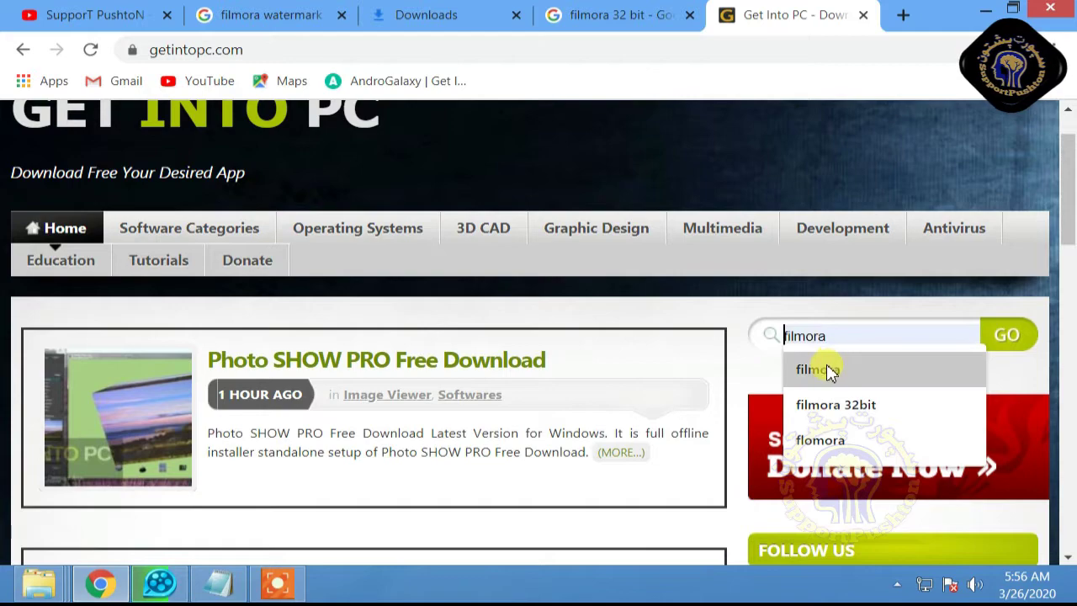
{"action": "left_click", "coordinate": [827, 370]}
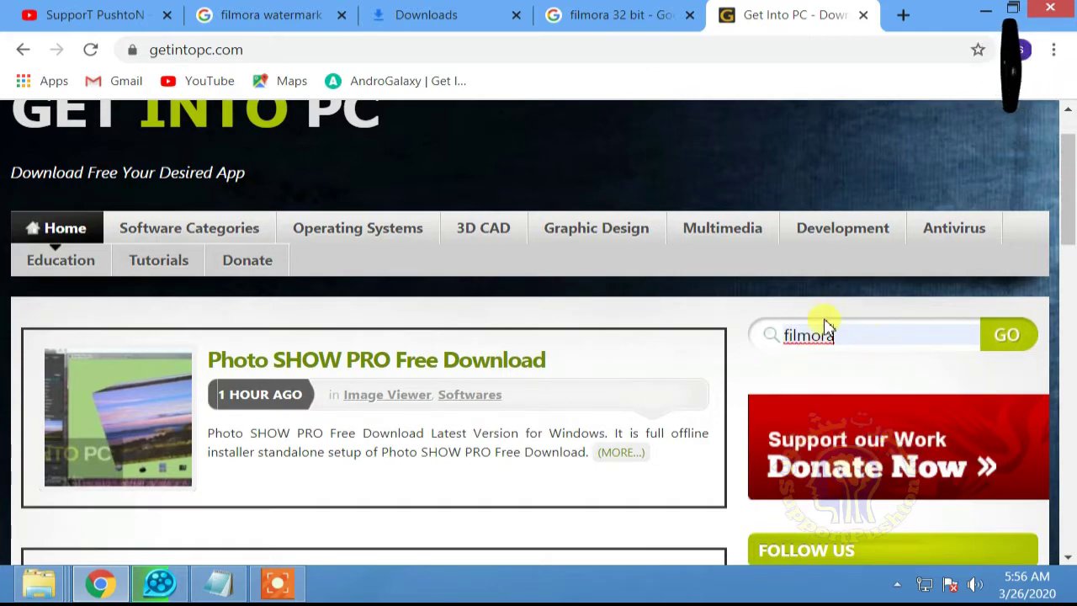
{"action": "left_click", "coordinate": [1006, 334]}
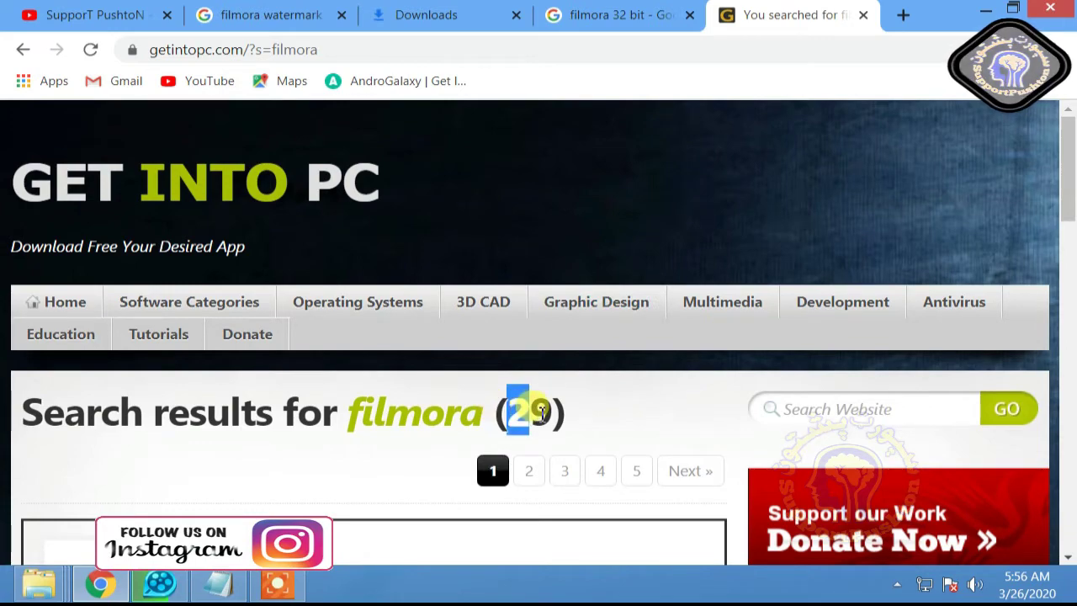
Look through the first page of Filmora search results, examining the result count and the versions offered
{"action": "left_click_drag", "start_coordinate": [529, 412], "coordinate": [552, 412]}
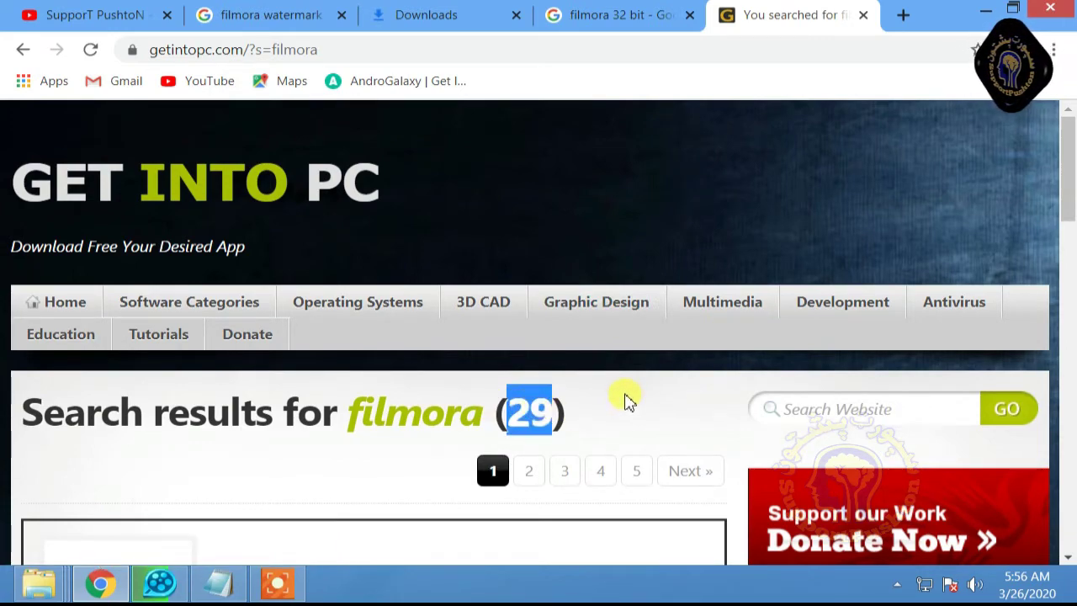
{"action": "scroll", "coordinate": [643, 395], "scroll_direction": "down", "scroll_amount": 2}
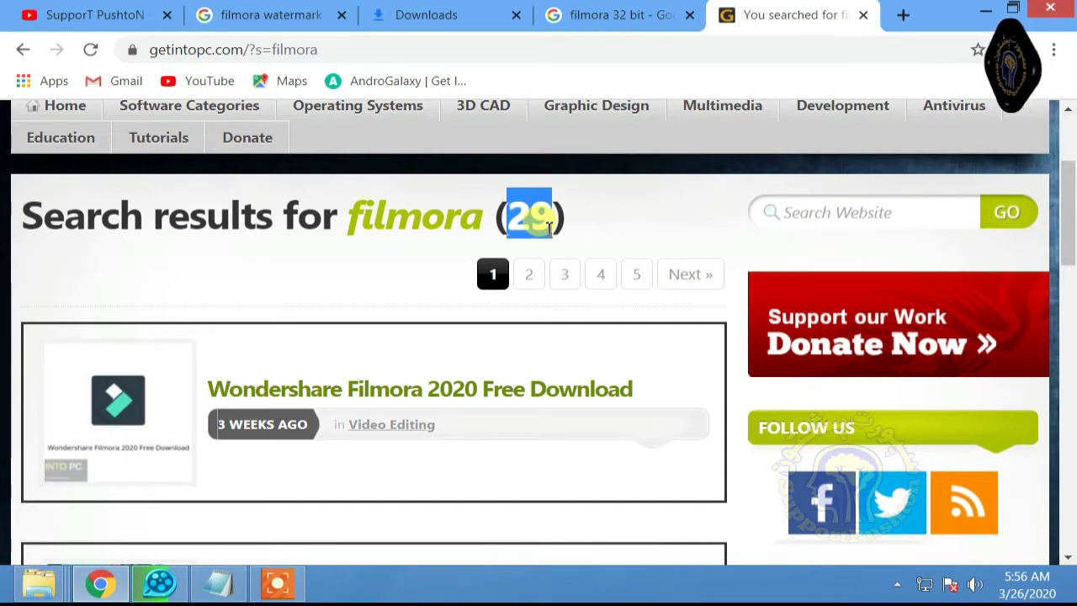
{"action": "scroll", "coordinate": [543, 243], "scroll_direction": "down", "scroll_amount": 2}
{"action": "scroll", "coordinate": [543, 243], "scroll_direction": "down", "scroll_amount": 3}
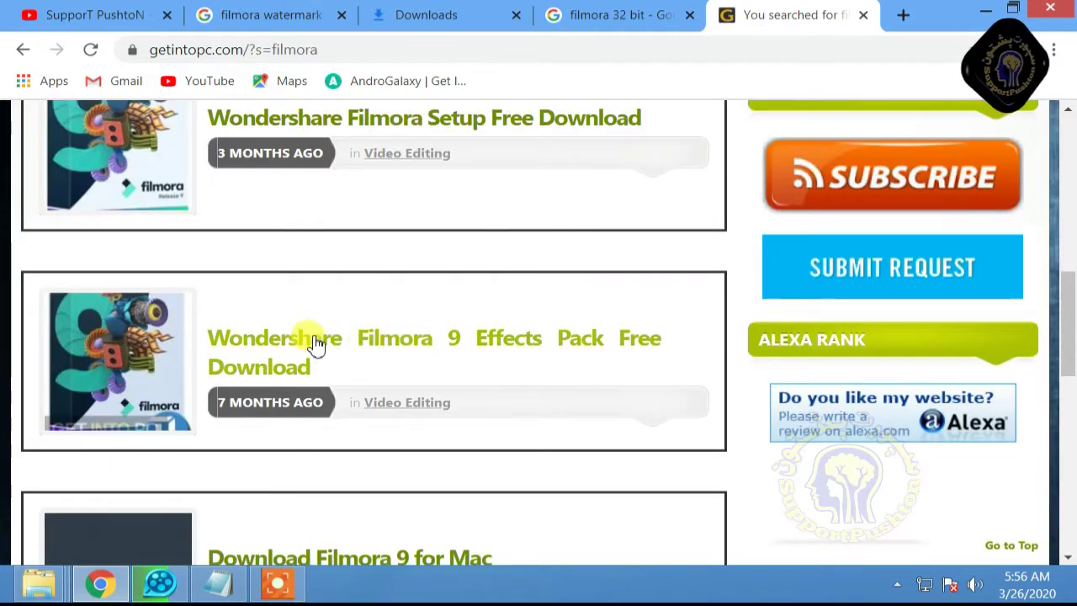
{"action": "scroll", "coordinate": [399, 377], "scroll_direction": "down", "scroll_amount": 2}
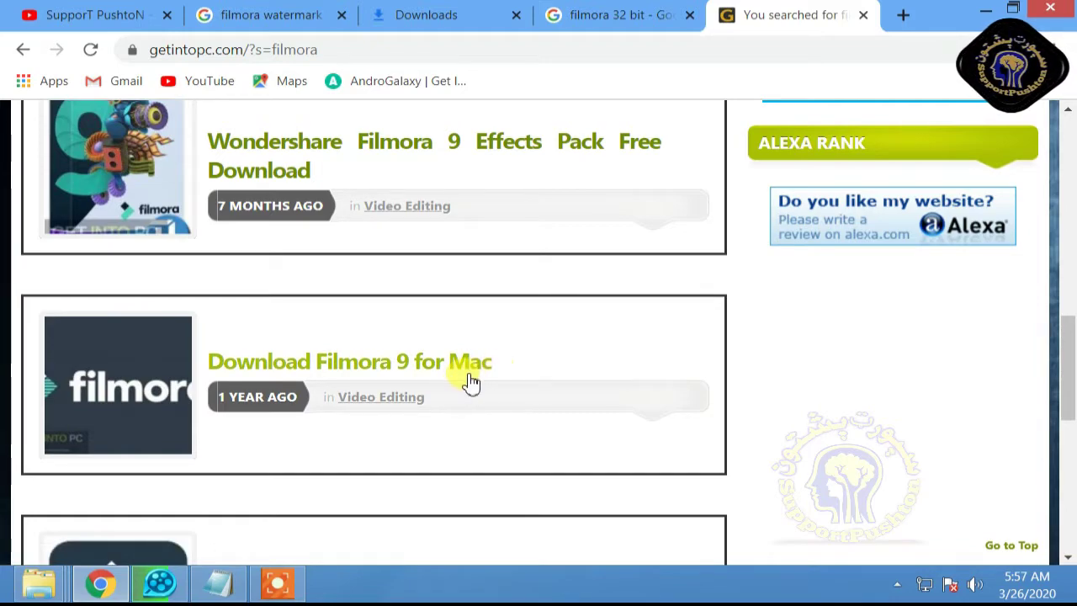
{"action": "scroll", "coordinate": [521, 318], "scroll_direction": "down", "scroll_amount": 1}
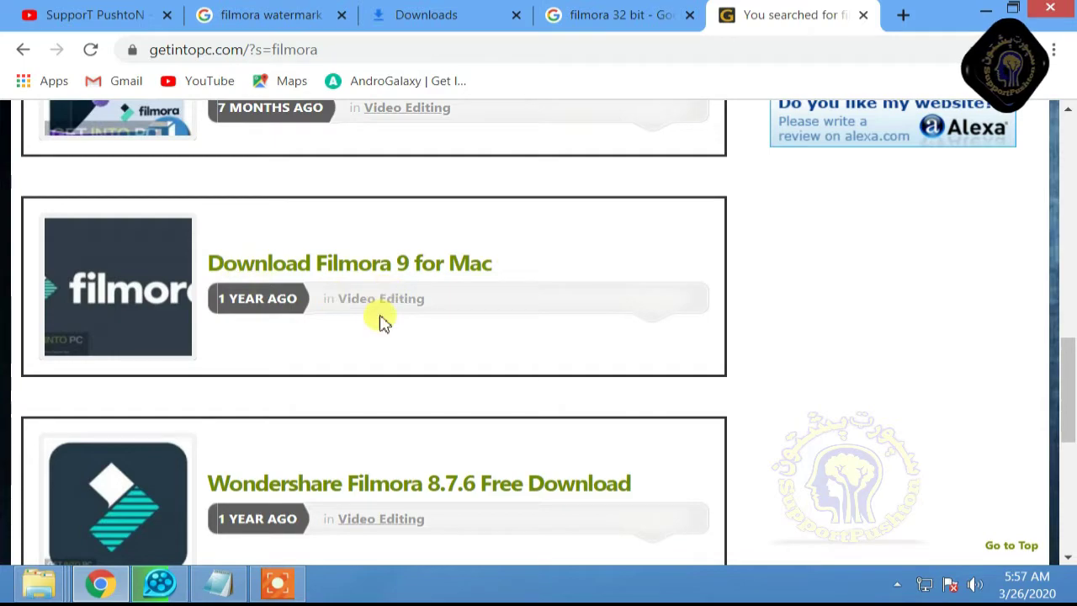
{"action": "scroll", "coordinate": [379, 400], "scroll_direction": "down", "scroll_amount": 4}
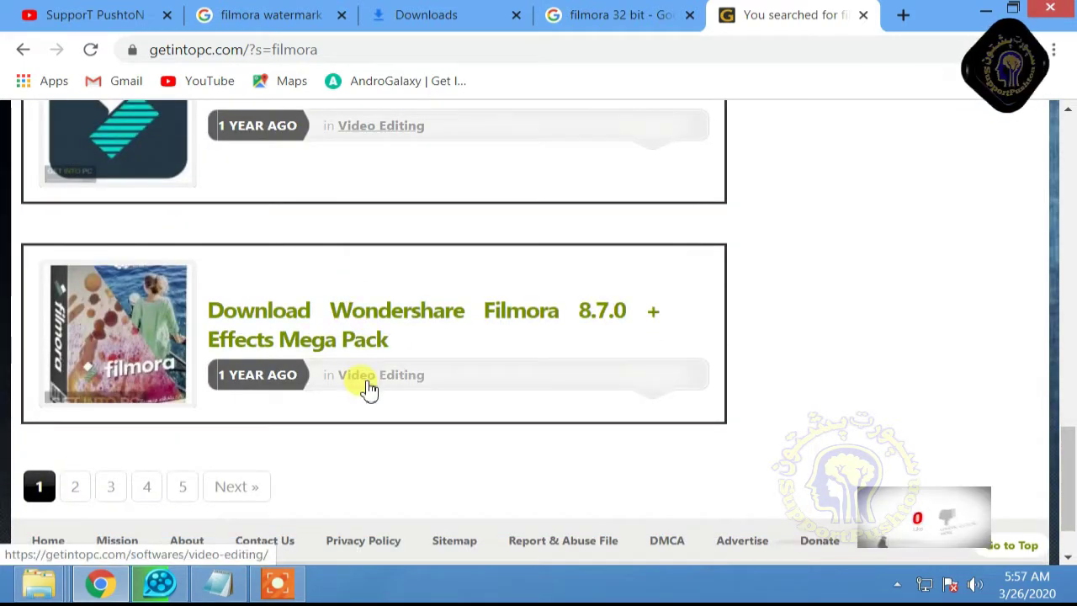
{"action": "scroll", "coordinate": [370, 387], "scroll_direction": "up", "scroll_amount": 8}
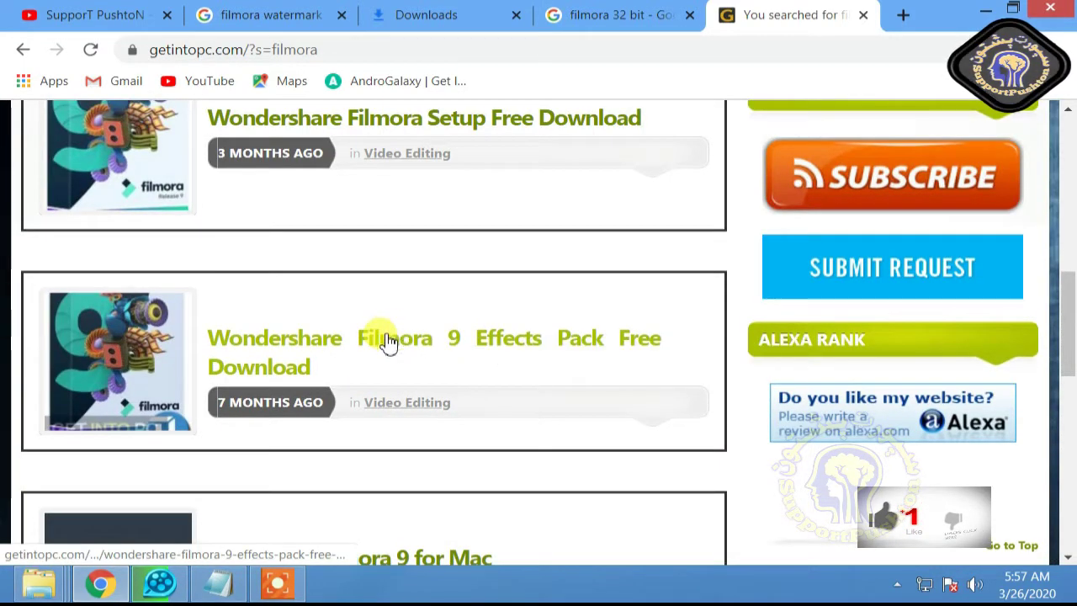
{"action": "scroll", "coordinate": [387, 340], "scroll_direction": "up", "scroll_amount": 2}
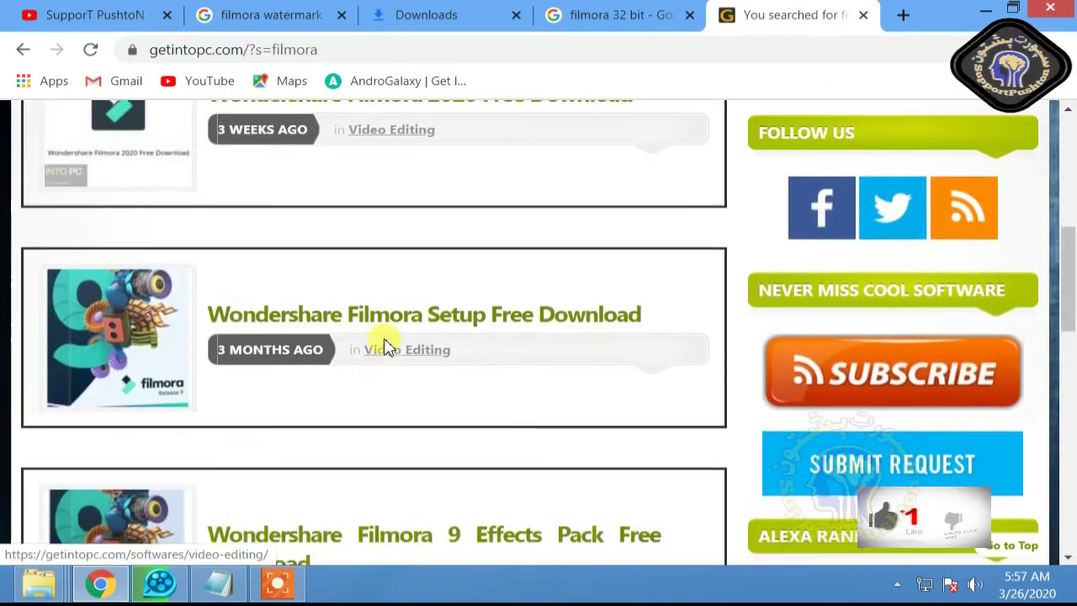
Open the "Wondershare Filmora Setup Free Download" result in a new tab and move that tab ahead of the search results
{"action": "right_click", "coordinate": [431, 326]}
{"action": "left_click", "coordinate": [483, 334]}
{"action": "left_click_drag", "start_coordinate": [751, 16], "coordinate": [652, 25]}
Examine the Technical Setup Details of Wondershare Filmora for the setup file name, size, compatibility architecture and release date
{"action": "scroll", "coordinate": [569, 243], "scroll_direction": "down", "scroll_amount": 10}
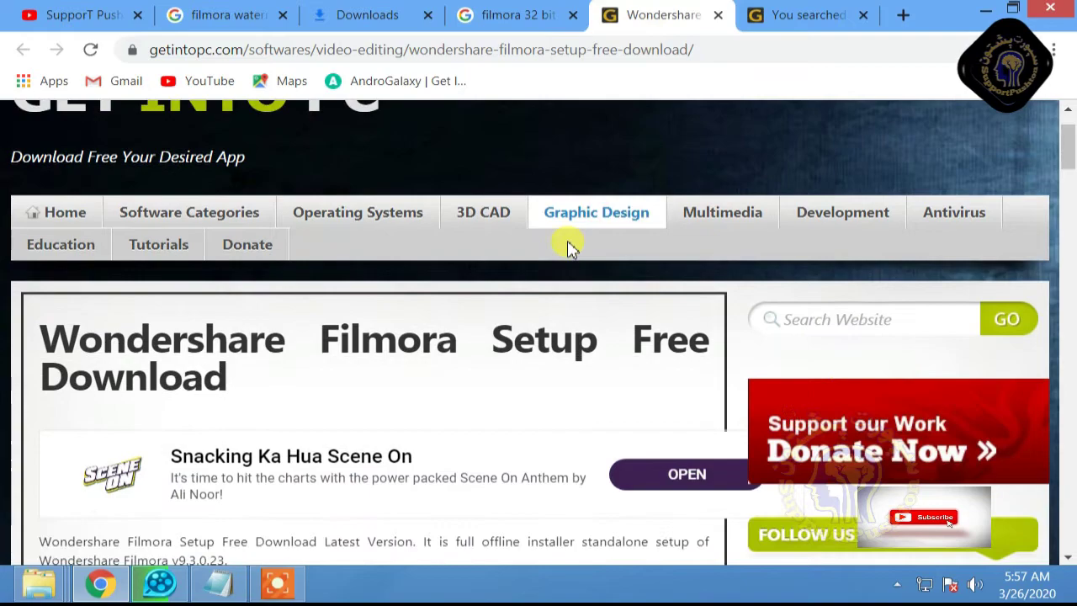
{"action": "scroll", "coordinate": [445, 266], "scroll_direction": "down", "scroll_amount": 10}
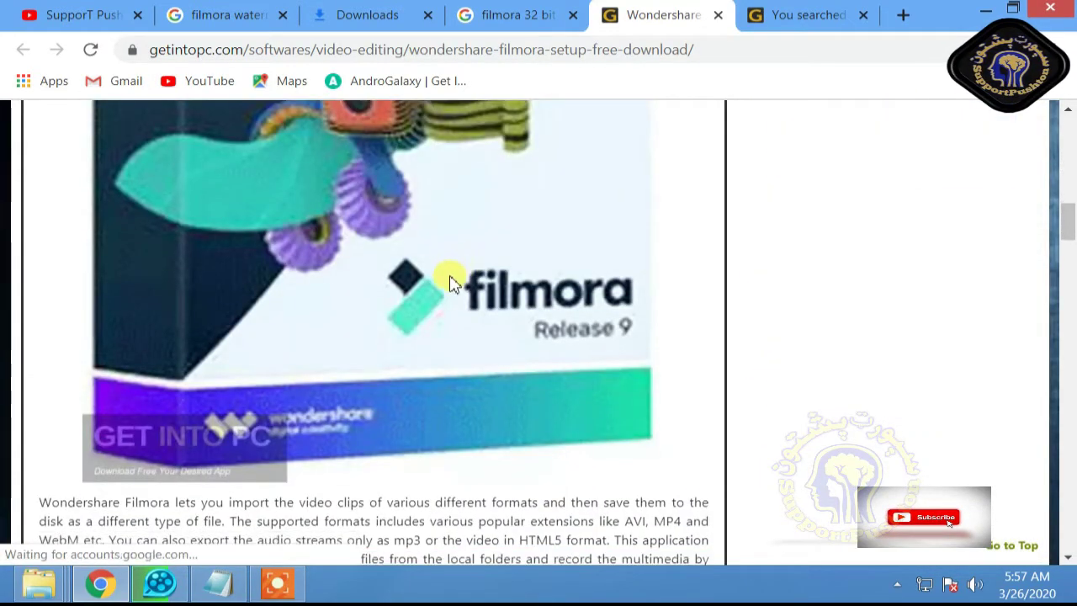
{"action": "scroll", "coordinate": [424, 233], "scroll_direction": "down", "scroll_amount": 10}
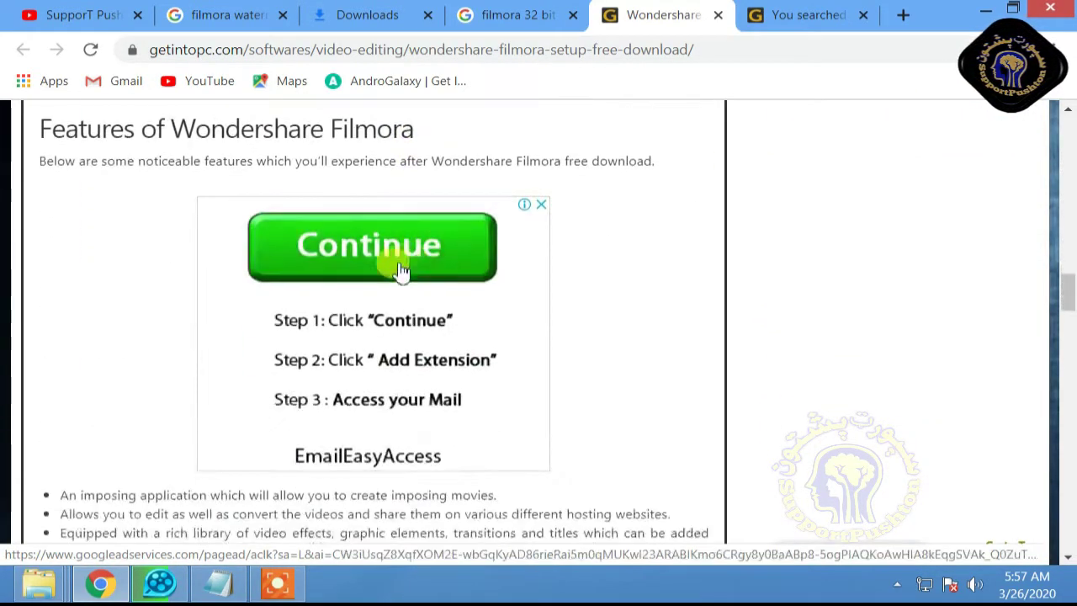
{"action": "scroll", "coordinate": [370, 264], "scroll_direction": "down", "scroll_amount": 1}
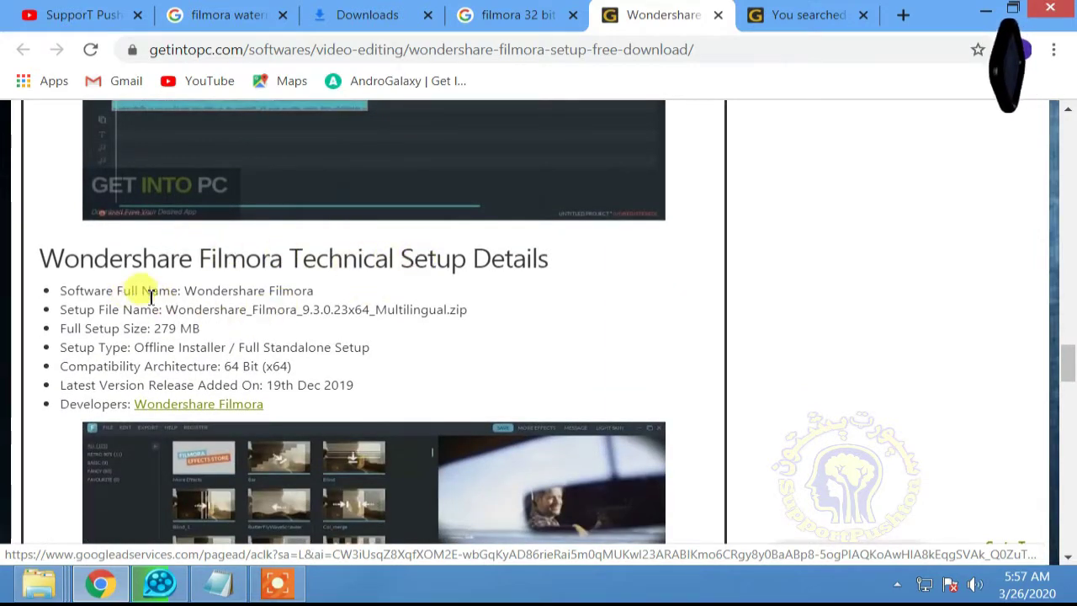
{"action": "left_click_drag", "start_coordinate": [151, 295], "coordinate": [401, 313]}
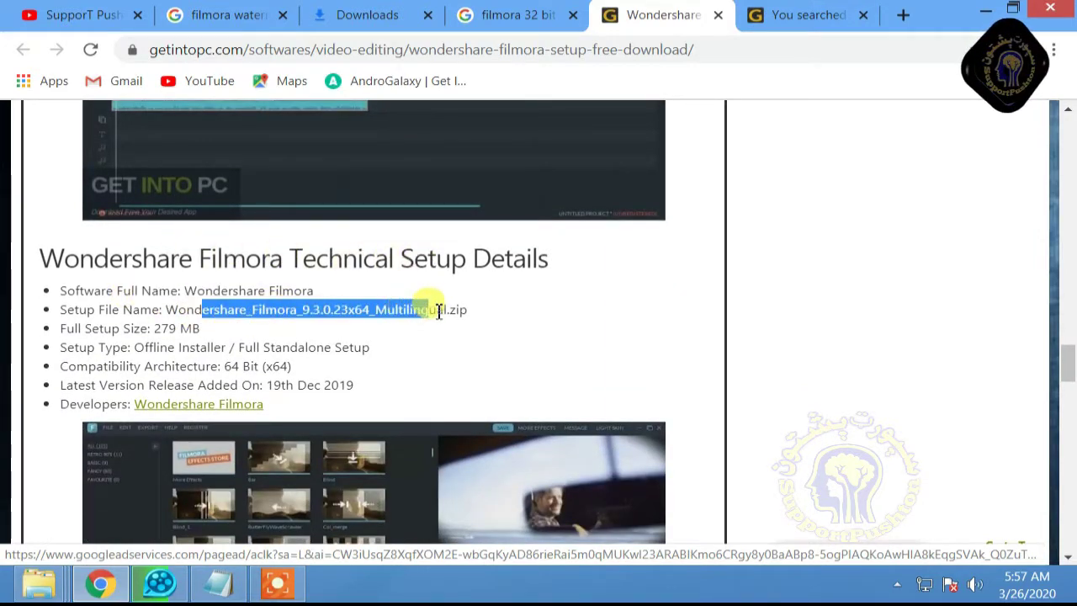
{"action": "left_click_drag", "start_coordinate": [155, 329], "coordinate": [175, 329]}
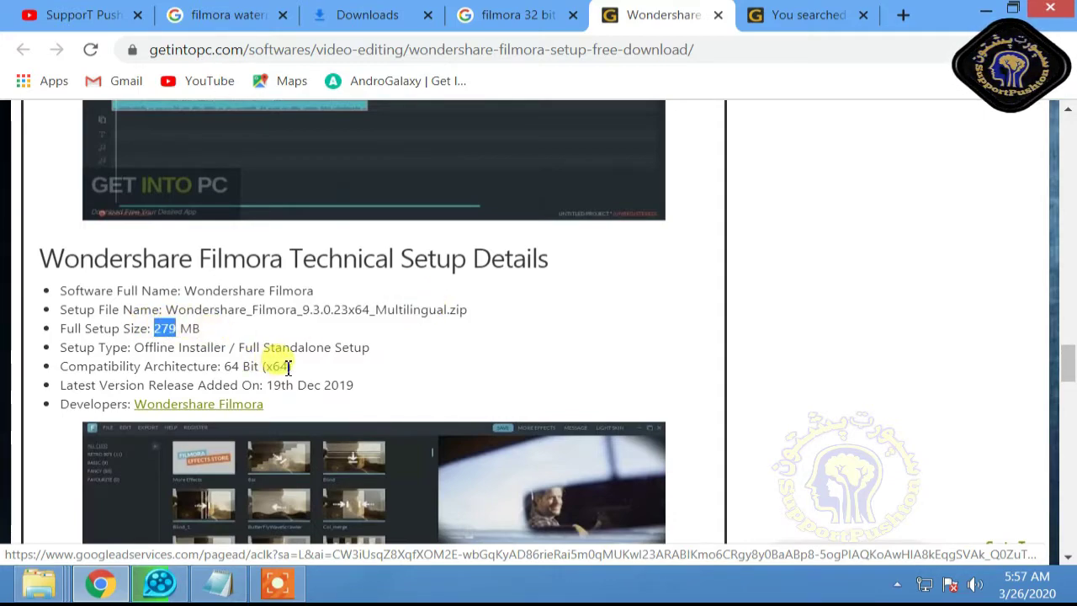
{"action": "left_click_drag", "start_coordinate": [289, 367], "coordinate": [258, 367]}
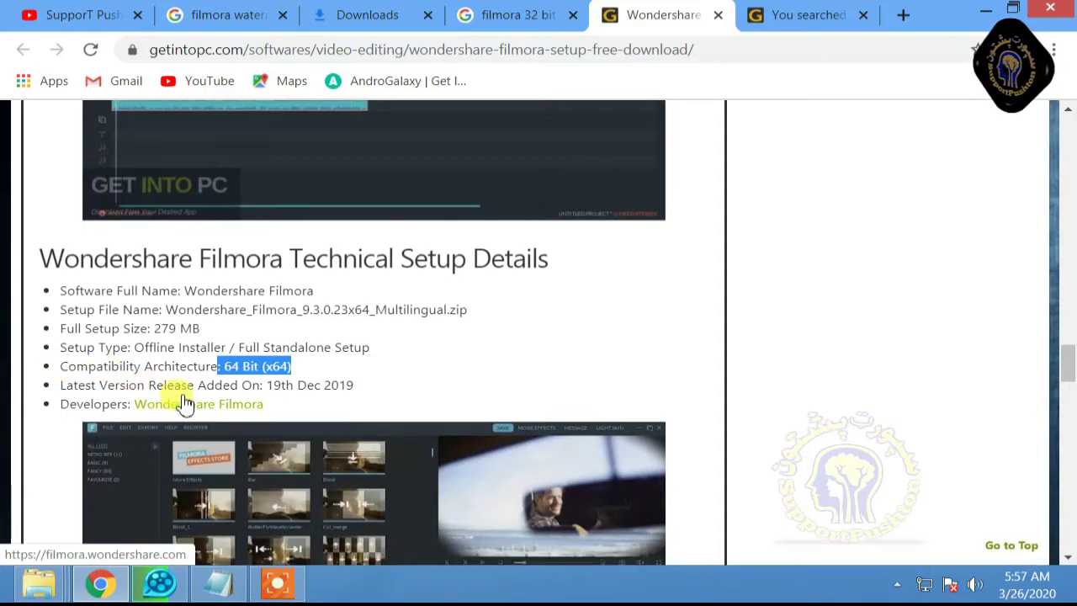
{"action": "left_click_drag", "start_coordinate": [356, 386], "coordinate": [269, 385]}
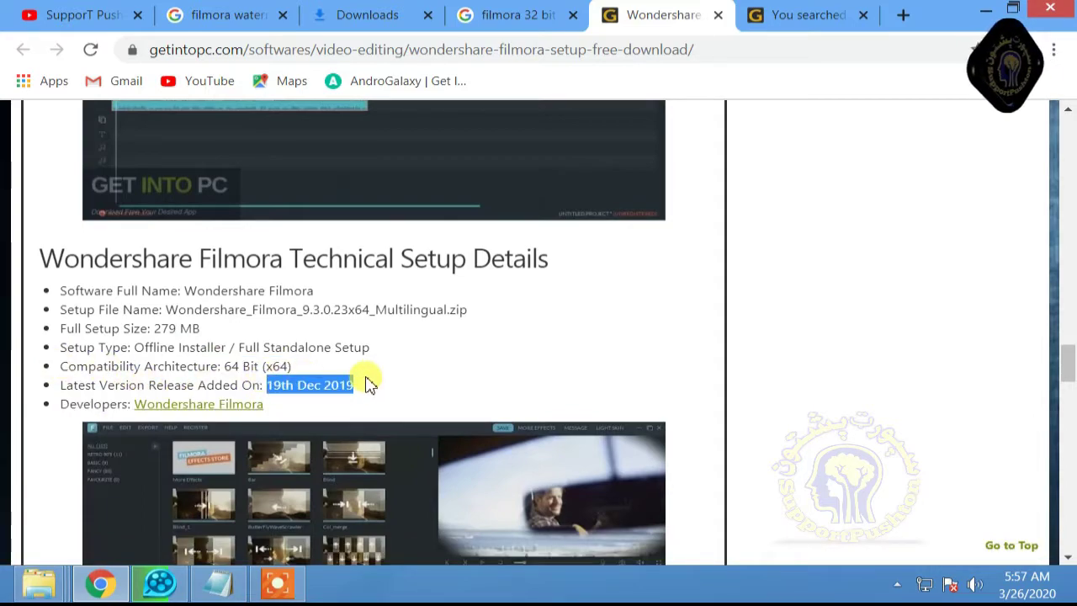
Examine the system requirements and the download section, and recheck the compatibility architecture in the setup details
{"action": "scroll", "coordinate": [368, 385], "scroll_direction": "down", "scroll_amount": 1}
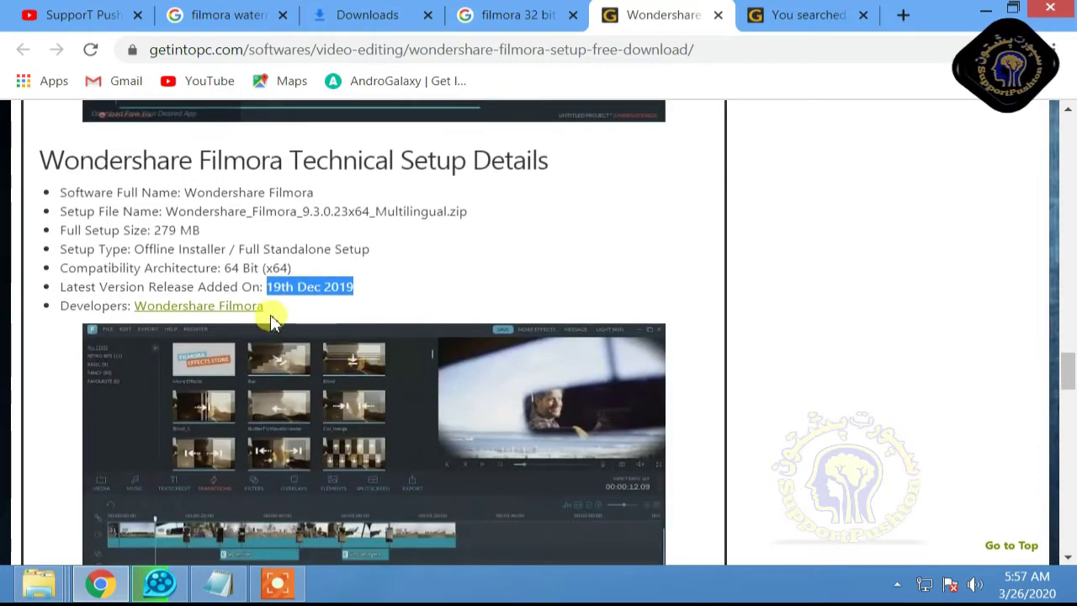
{"action": "scroll", "coordinate": [290, 303], "scroll_direction": "down", "scroll_amount": 1}
{"action": "scroll", "coordinate": [289, 303], "scroll_direction": "down", "scroll_amount": 2}
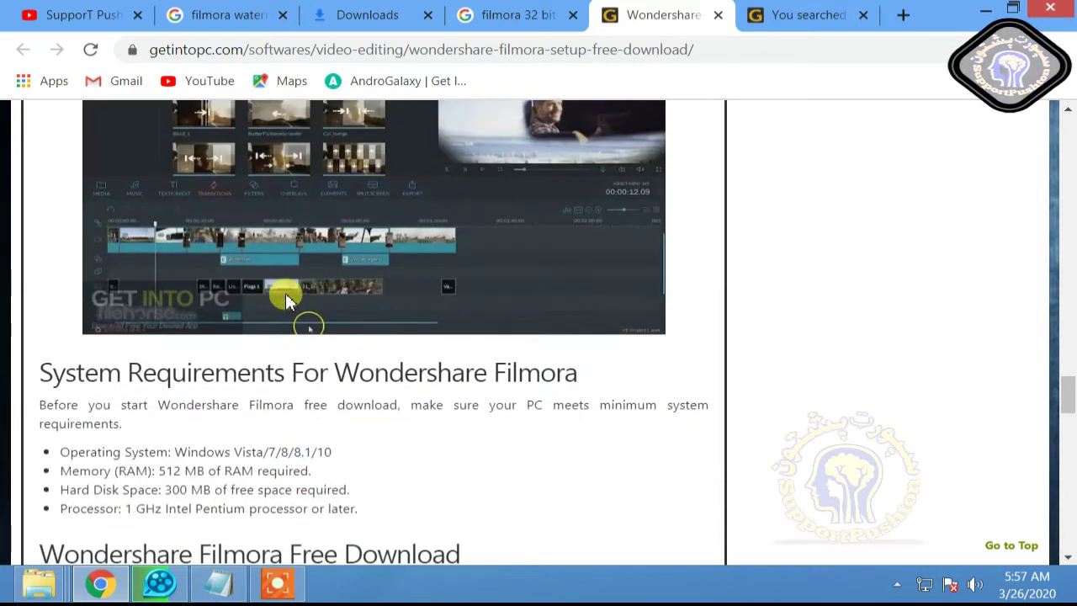
{"action": "scroll", "coordinate": [283, 318], "scroll_direction": "down", "scroll_amount": 2}
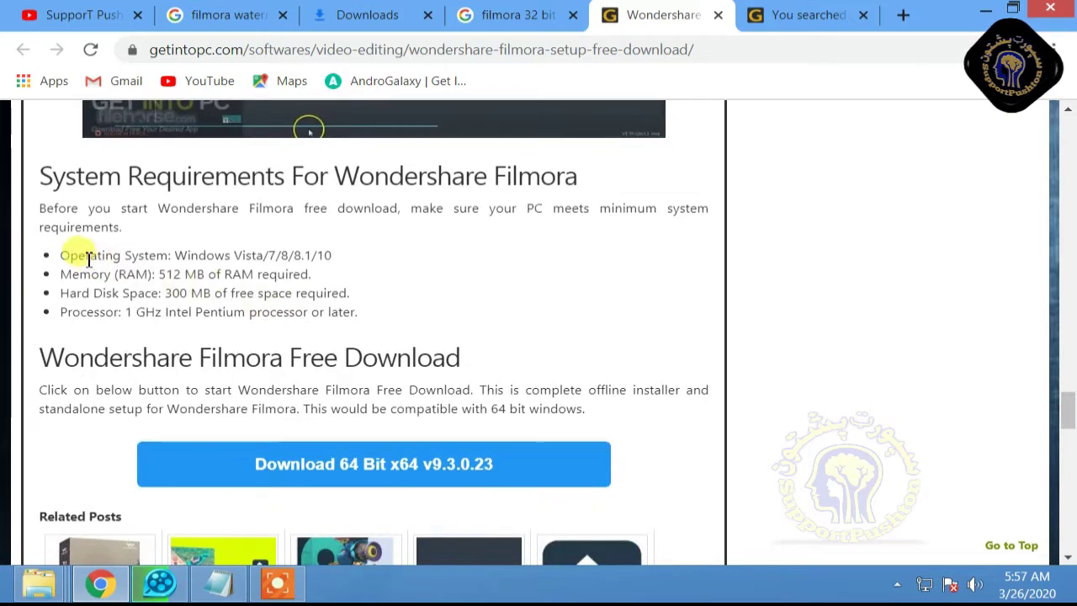
{"action": "left_click_drag", "start_coordinate": [89, 259], "coordinate": [302, 318]}
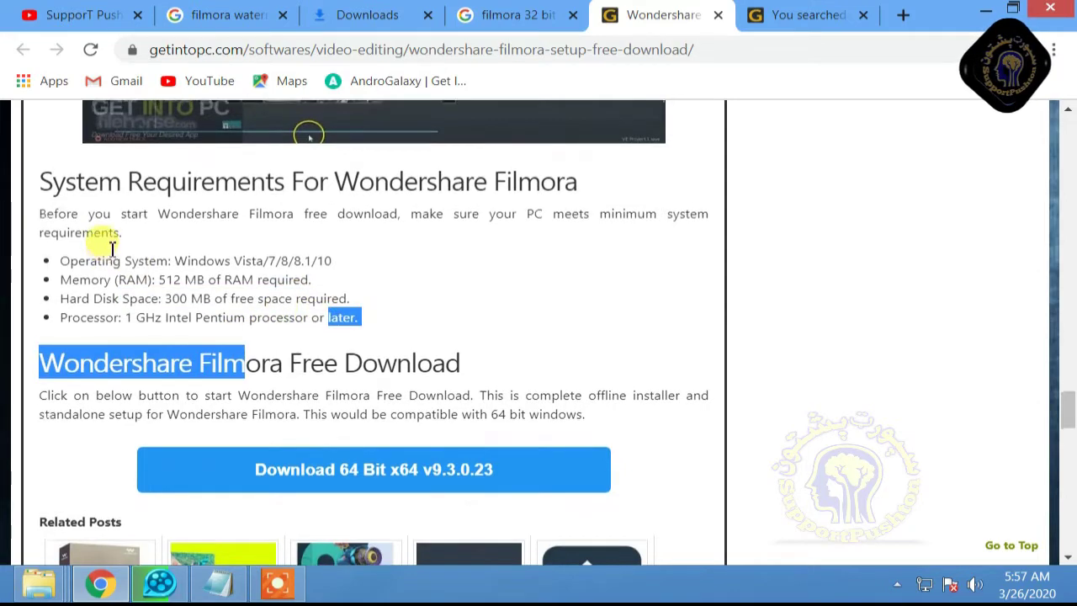
{"action": "scroll", "coordinate": [109, 248], "scroll_direction": "up", "scroll_amount": 5}
{"action": "left_click_drag", "start_coordinate": [301, 170], "coordinate": [199, 172]}
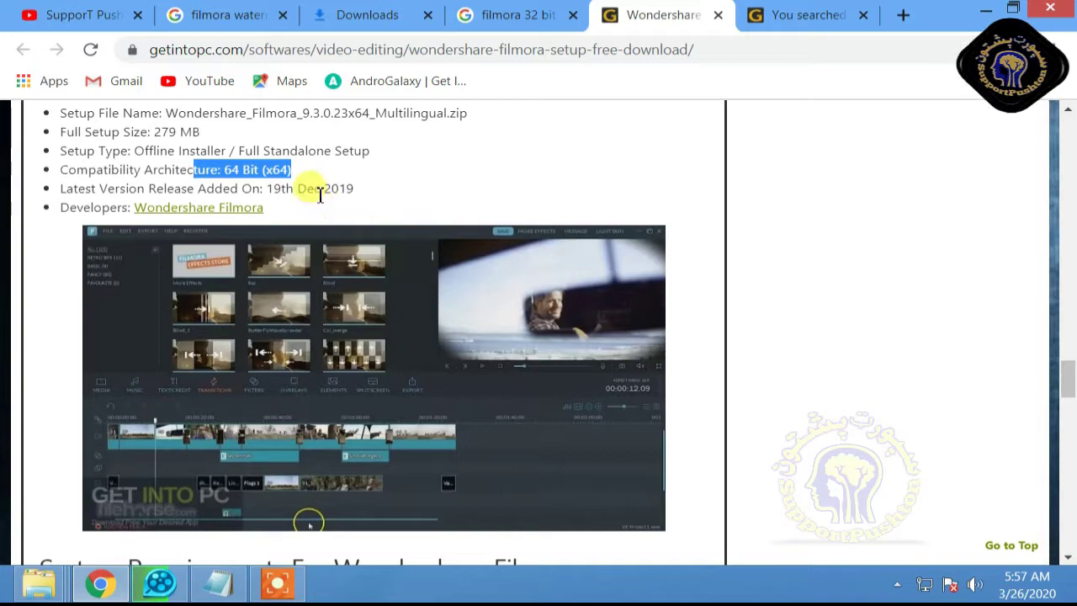
Return to the getintopc.com search results and search the site for "filmora 32bit"
{"action": "left_click", "coordinate": [771, 17]}
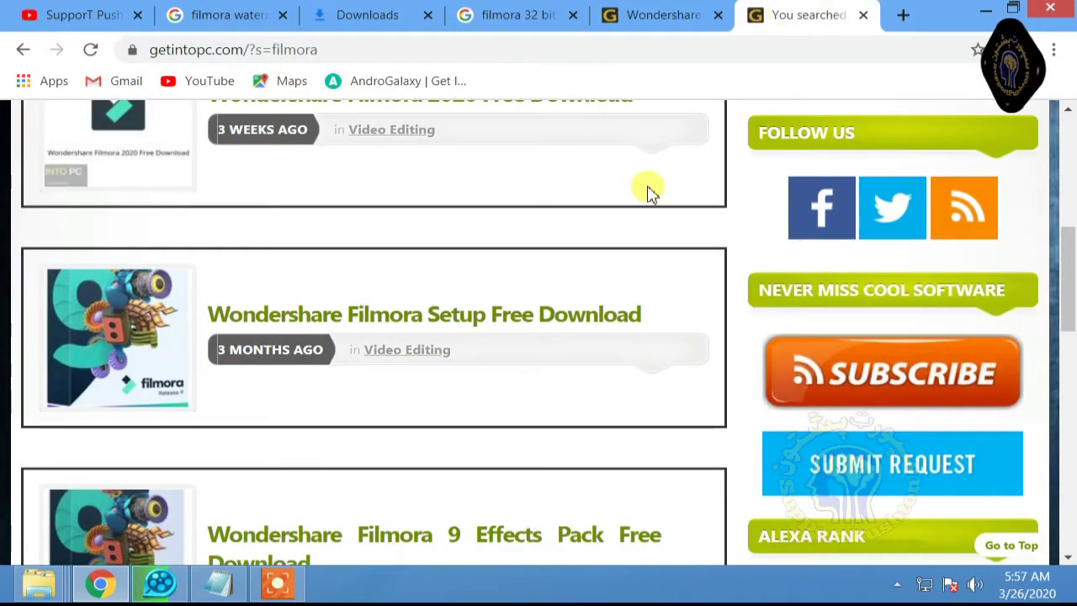
{"action": "scroll", "coordinate": [664, 202], "scroll_direction": "up", "scroll_amount": 5}
{"action": "left_click", "coordinate": [872, 409]}
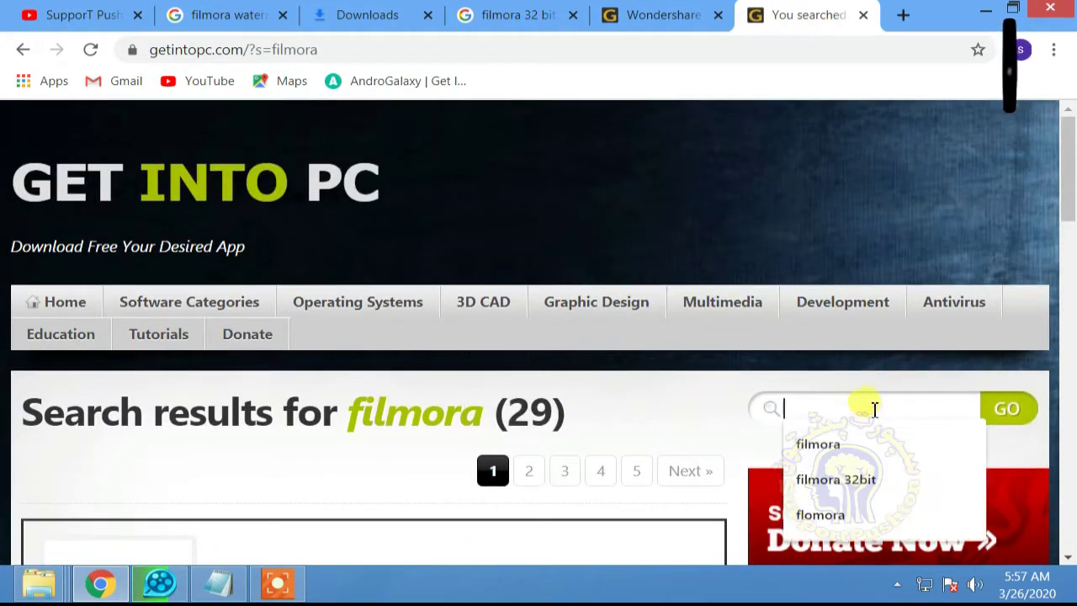
{"action": "left_click", "coordinate": [830, 479]}
{"action": "left_click", "coordinate": [989, 418]}
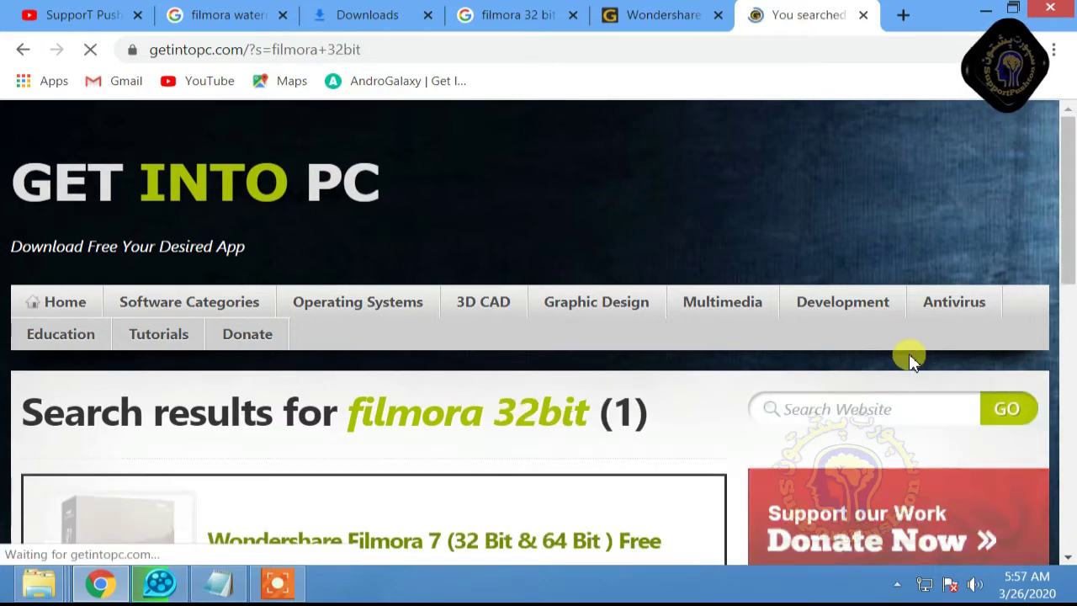
Switch back to the Wondershare Filmora Setup article and look over its features, screenshots and system requirements
{"action": "left_click", "coordinate": [648, 28]}
{"action": "scroll", "coordinate": [550, 228], "scroll_direction": "down", "scroll_amount": 6}
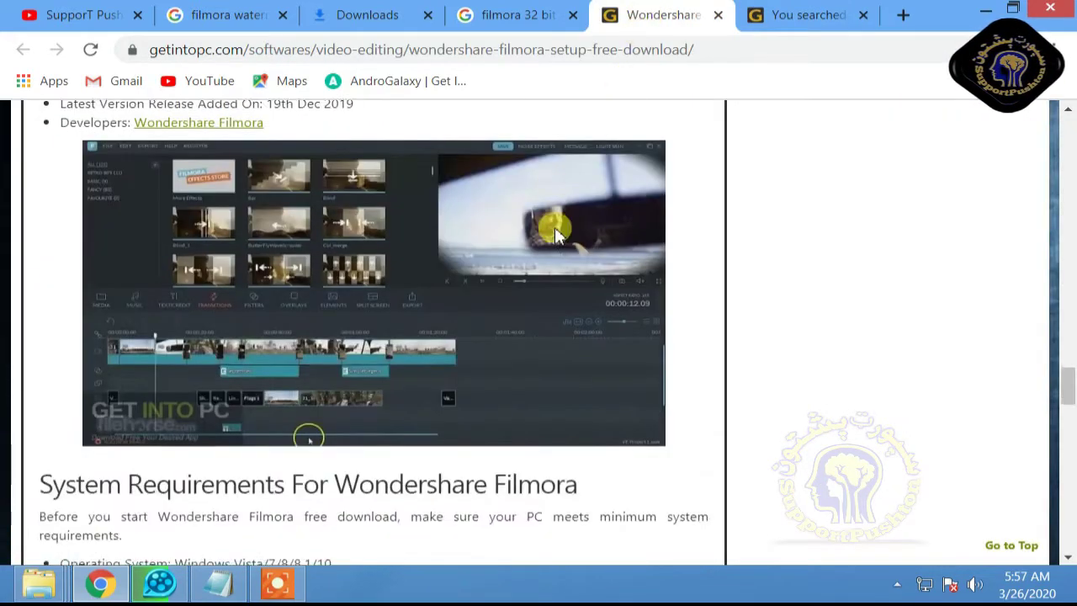
{"action": "scroll", "coordinate": [547, 192], "scroll_direction": "up", "scroll_amount": 7}
{"action": "scroll", "coordinate": [622, 219], "scroll_direction": "up", "scroll_amount": 6}
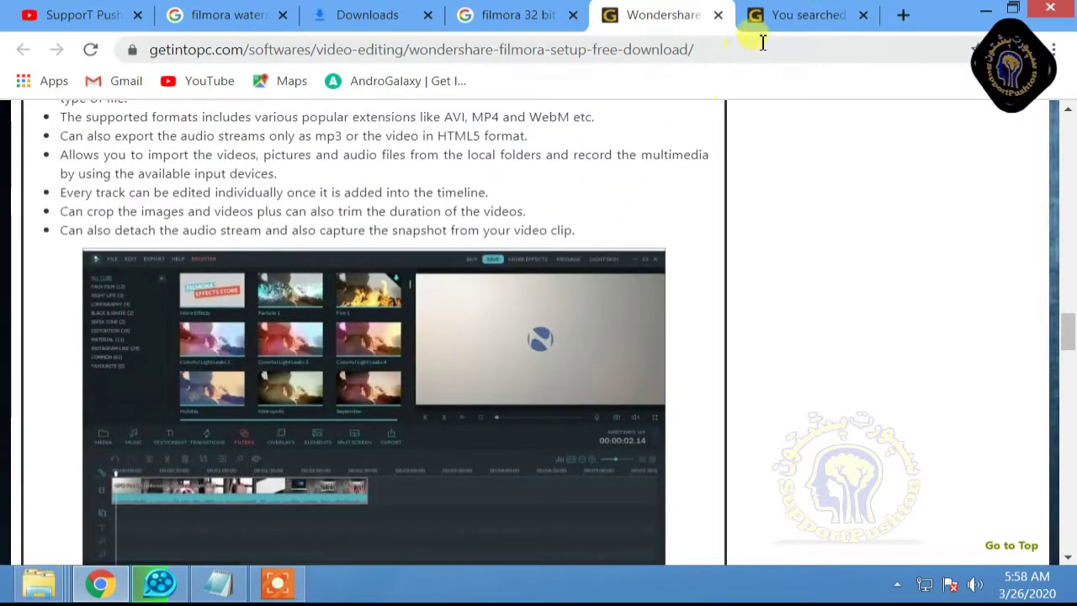
Return to the "filmora 32bit" results and open the "Wondershare Filmora 7 (32 Bit & 64 Bit ) Free Download" page
{"action": "left_click", "coordinate": [782, 20]}
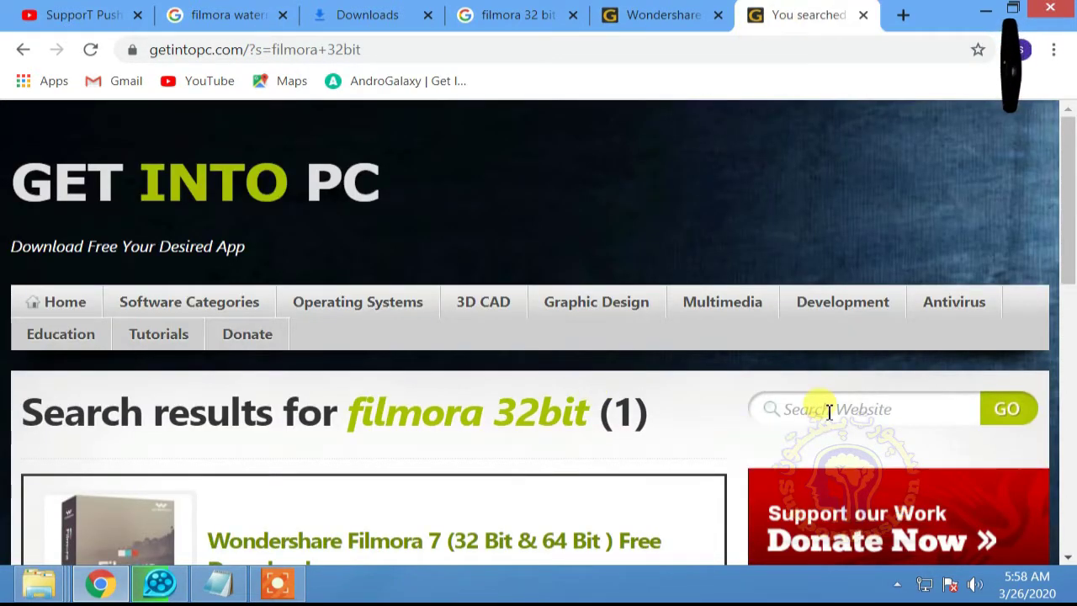
{"action": "scroll", "coordinate": [631, 413], "scroll_direction": "down", "scroll_amount": 3}
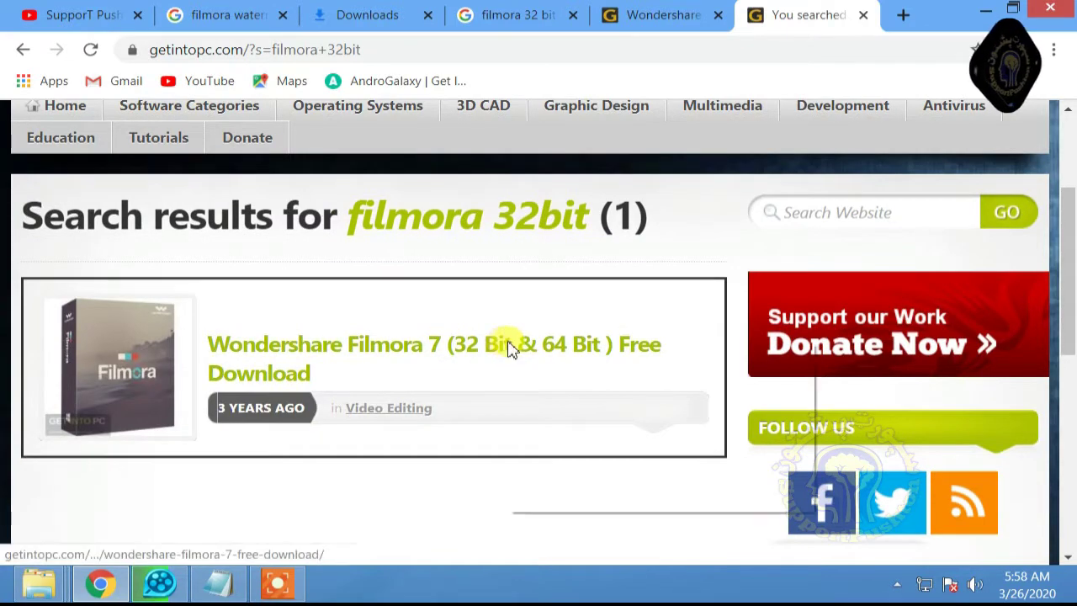
{"action": "right_click", "coordinate": [530, 351]}
{"action": "left_click", "coordinate": [469, 351]}
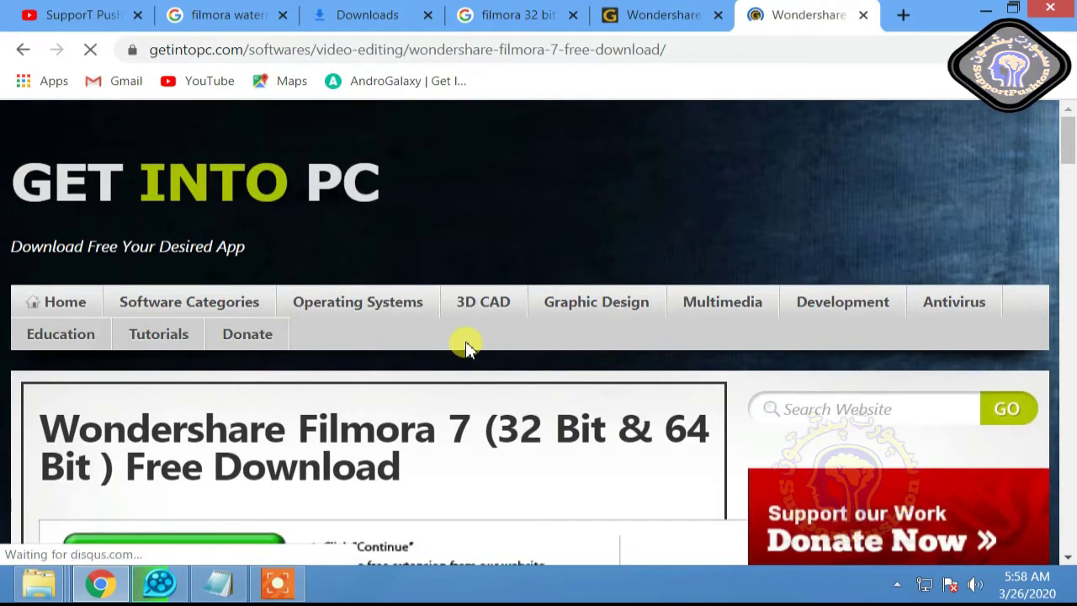
Look through the Filmora 7 overview and features, and examine the 32-bit and 64-bit compatibility architecture in the technical setup details
{"action": "scroll", "coordinate": [467, 332], "scroll_direction": "down", "scroll_amount": 5}
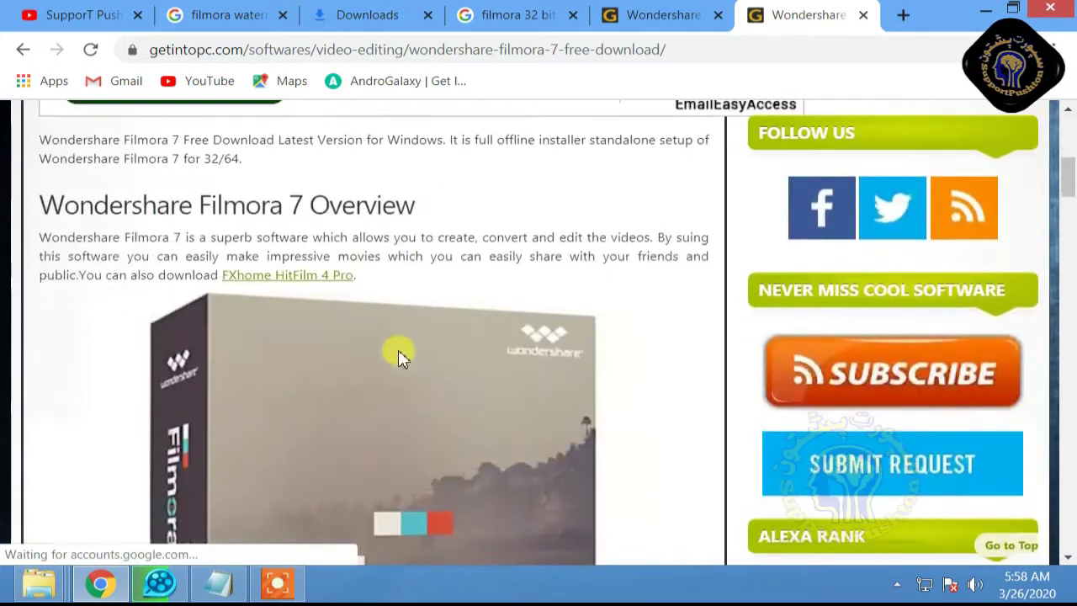
{"action": "scroll", "coordinate": [400, 355], "scroll_direction": "down", "scroll_amount": 10}
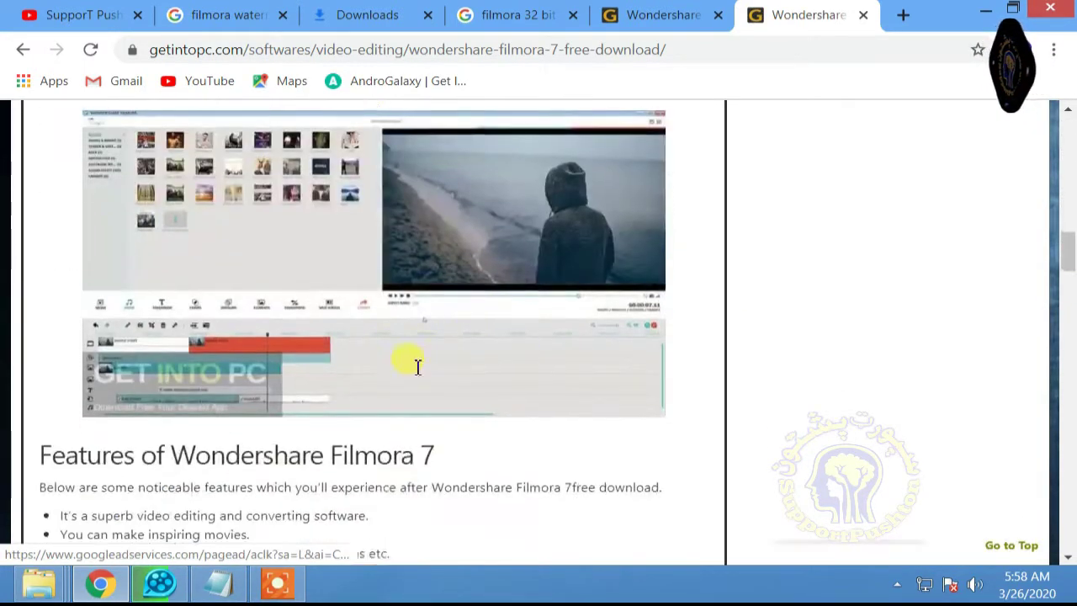
{"action": "scroll", "coordinate": [417, 366], "scroll_direction": "down", "scroll_amount": 5}
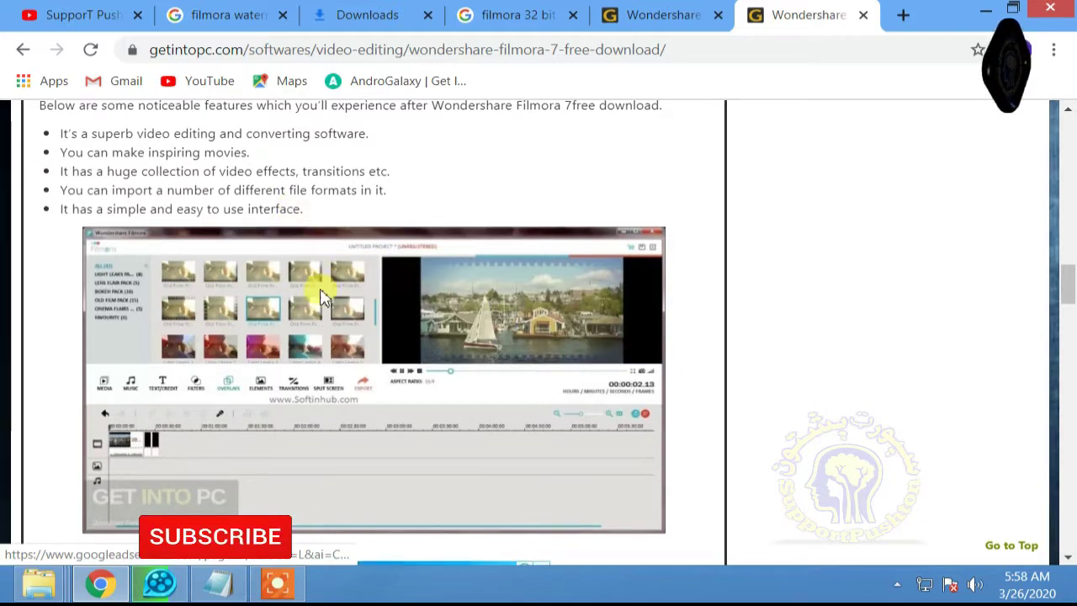
{"action": "scroll", "coordinate": [322, 296], "scroll_direction": "down", "scroll_amount": 8}
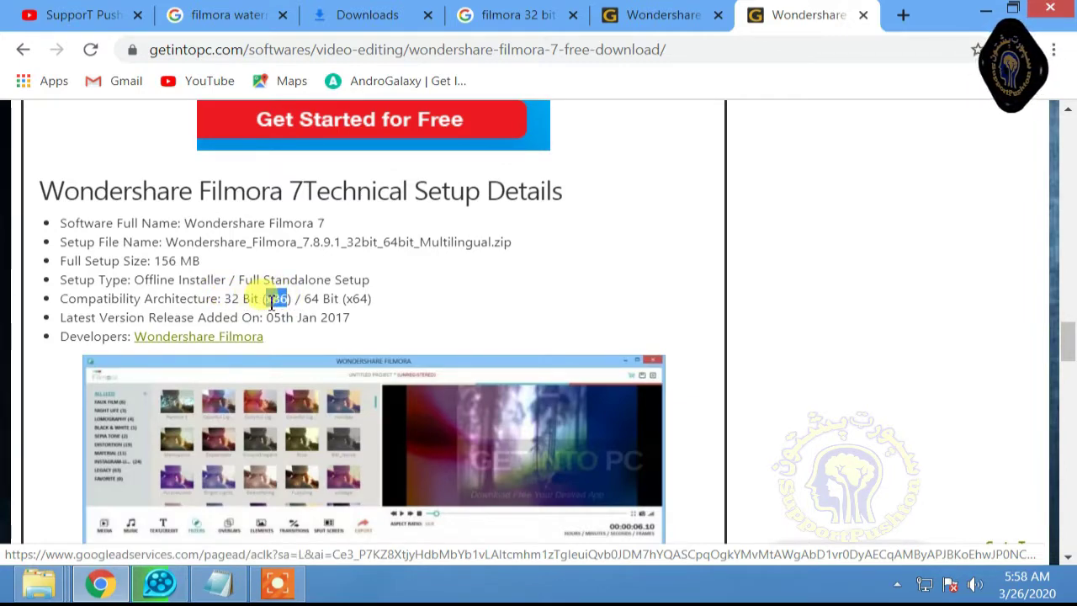
{"action": "left_click_drag", "start_coordinate": [375, 301], "coordinate": [308, 296]}
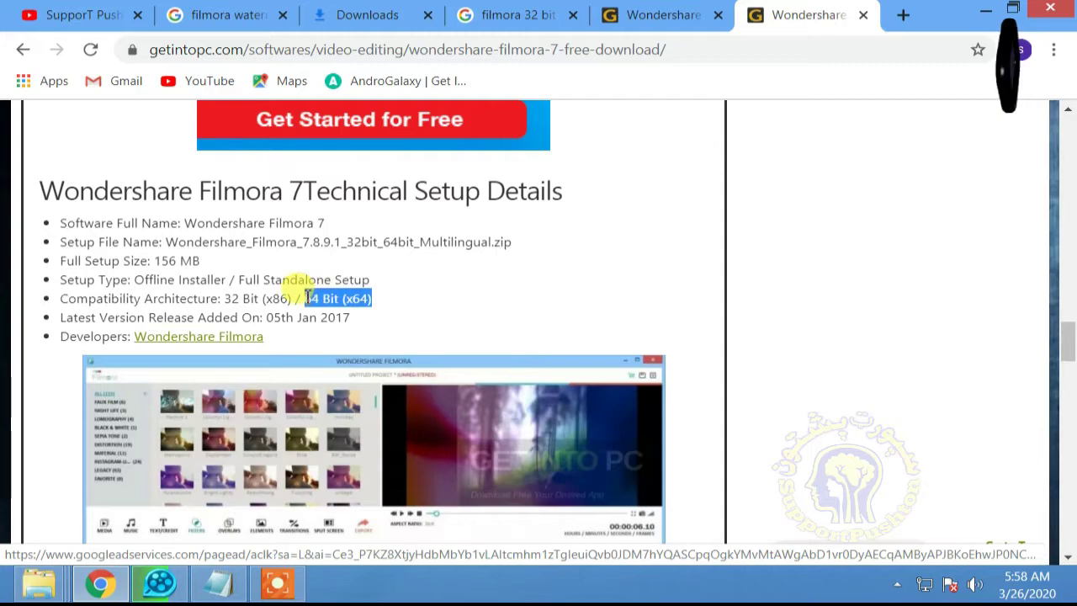
{"action": "scroll", "coordinate": [399, 301], "scroll_direction": "down", "scroll_amount": 1}
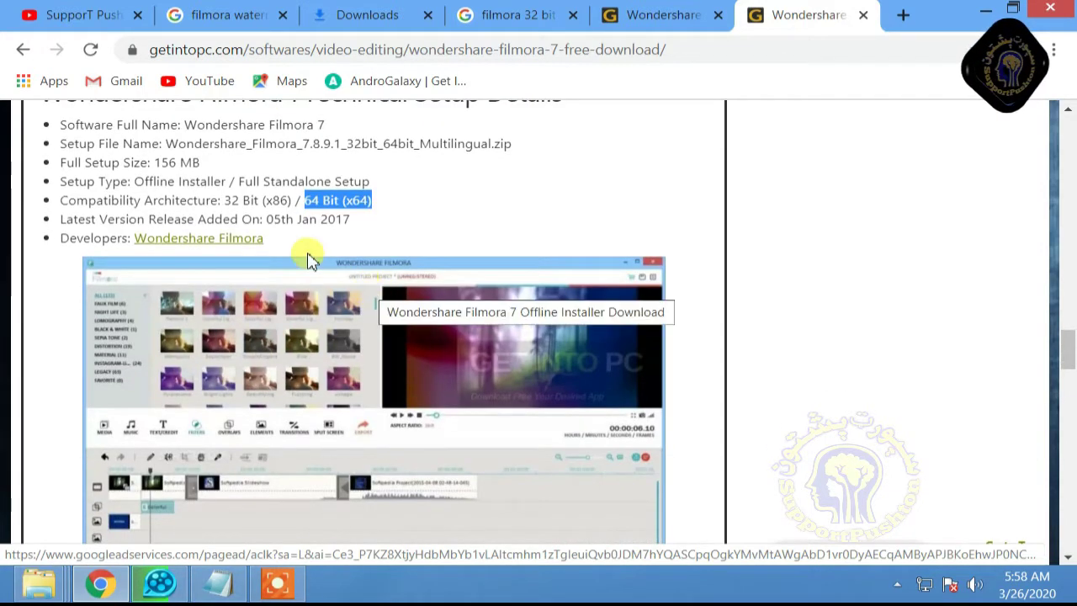
{"action": "left_click_drag", "start_coordinate": [241, 206], "coordinate": [227, 206]}
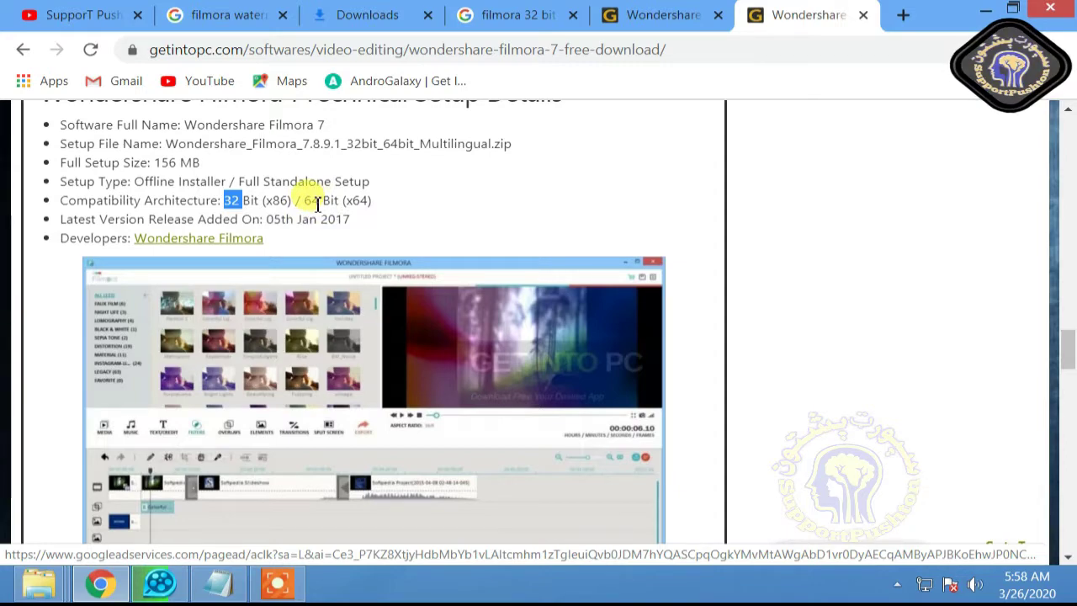
Examine Filmora 7's memory, disk space and processor requirements, checking the computer's free drive space in File Explorer
{"action": "scroll", "coordinate": [315, 204], "scroll_direction": "down", "scroll_amount": 5}
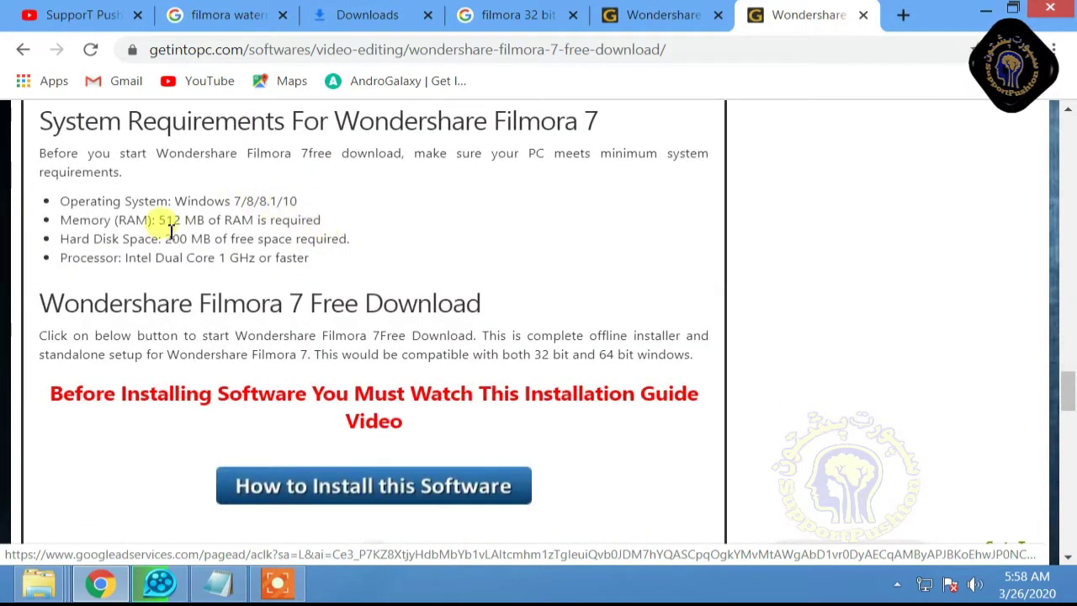
{"action": "left_click_drag", "start_coordinate": [176, 223], "coordinate": [196, 240]}
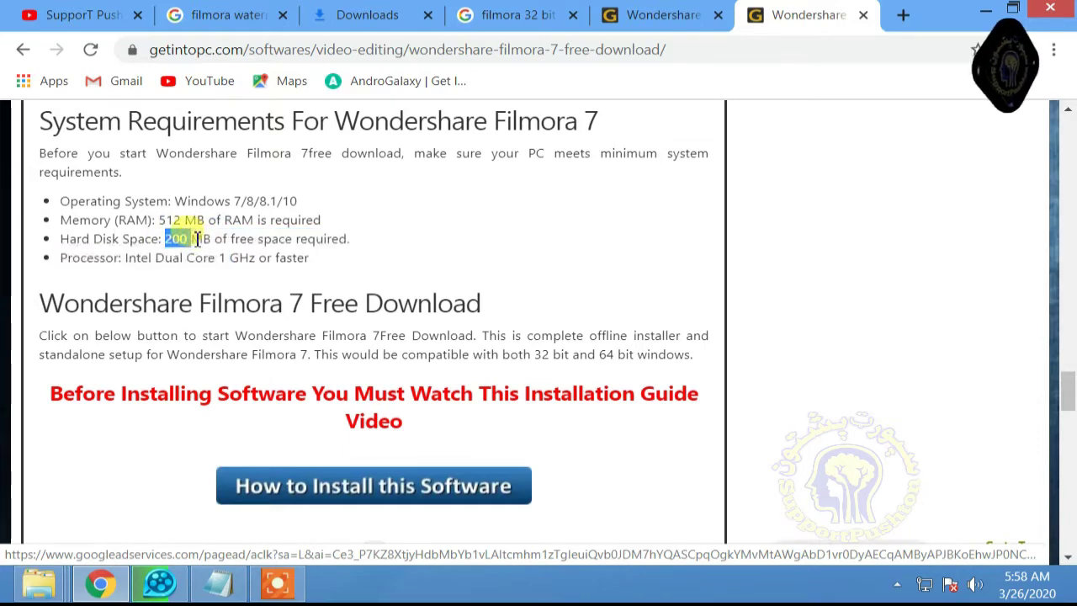
{"action": "mouse_move", "coordinate": [39, 580]}
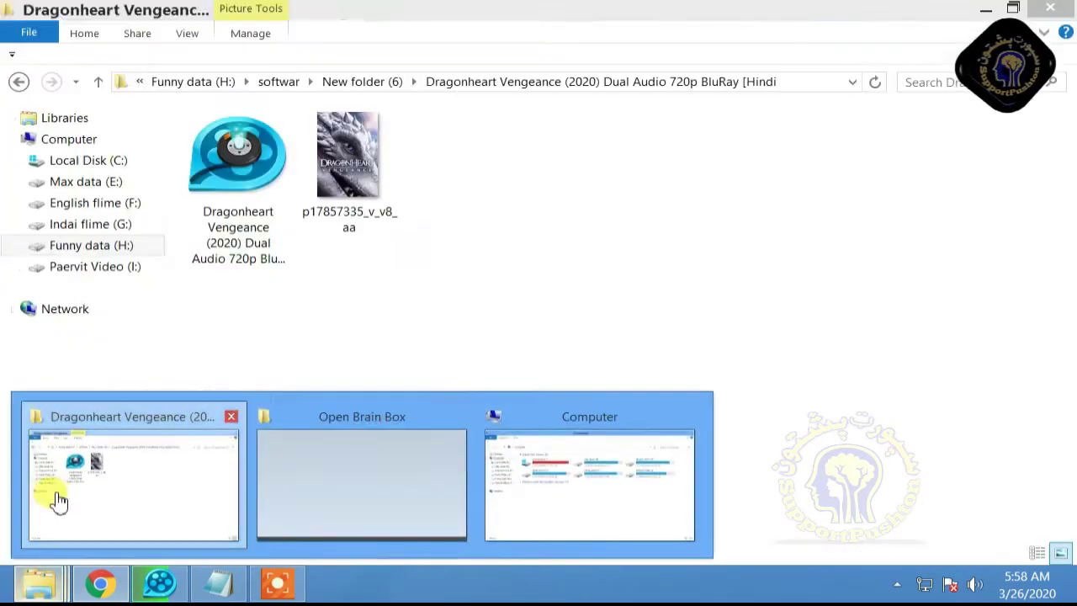
{"action": "left_click", "coordinate": [55, 499]}
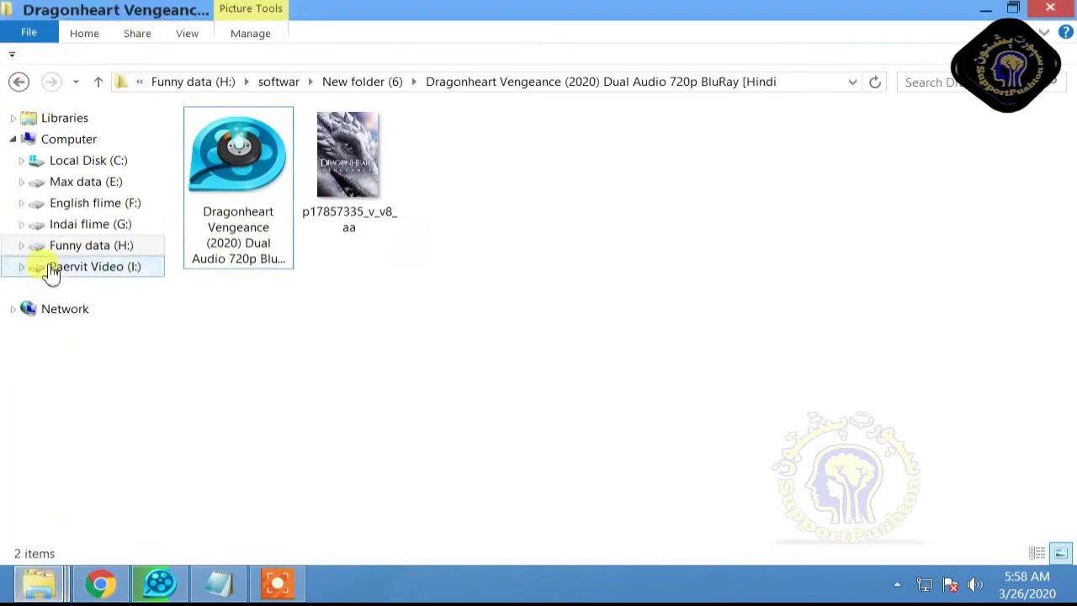
{"action": "left_click", "coordinate": [74, 141]}
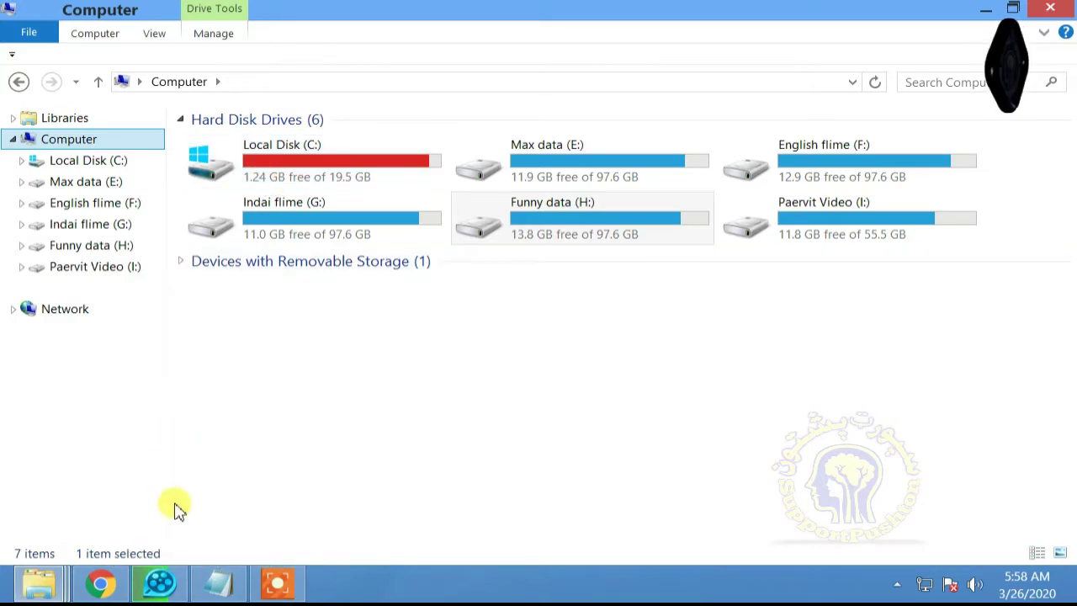
{"action": "left_click", "coordinate": [100, 584]}
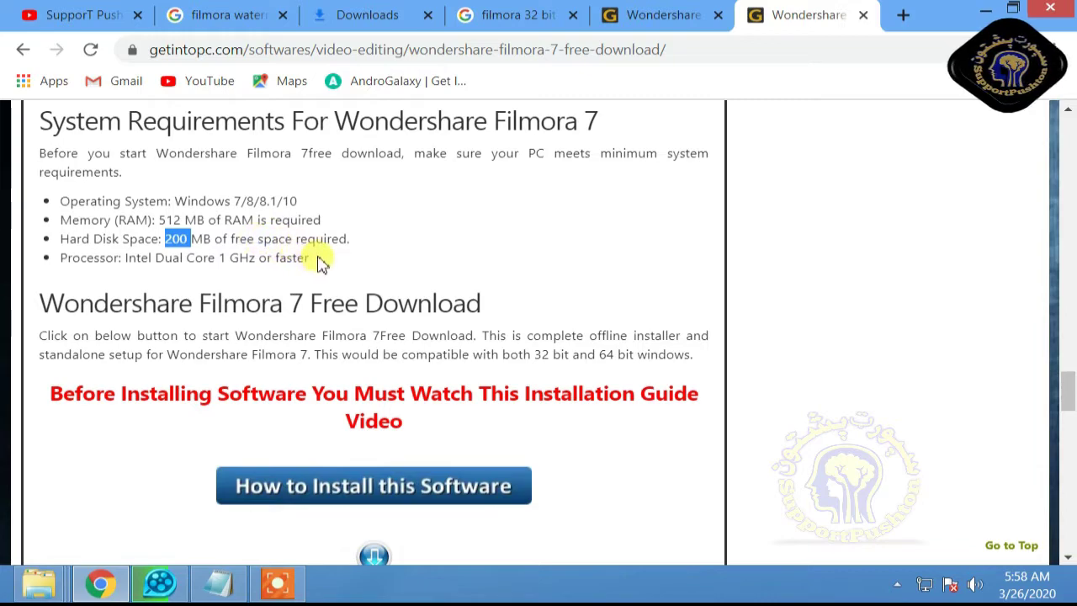
{"action": "left_click_drag", "start_coordinate": [306, 258], "coordinate": [167, 261]}
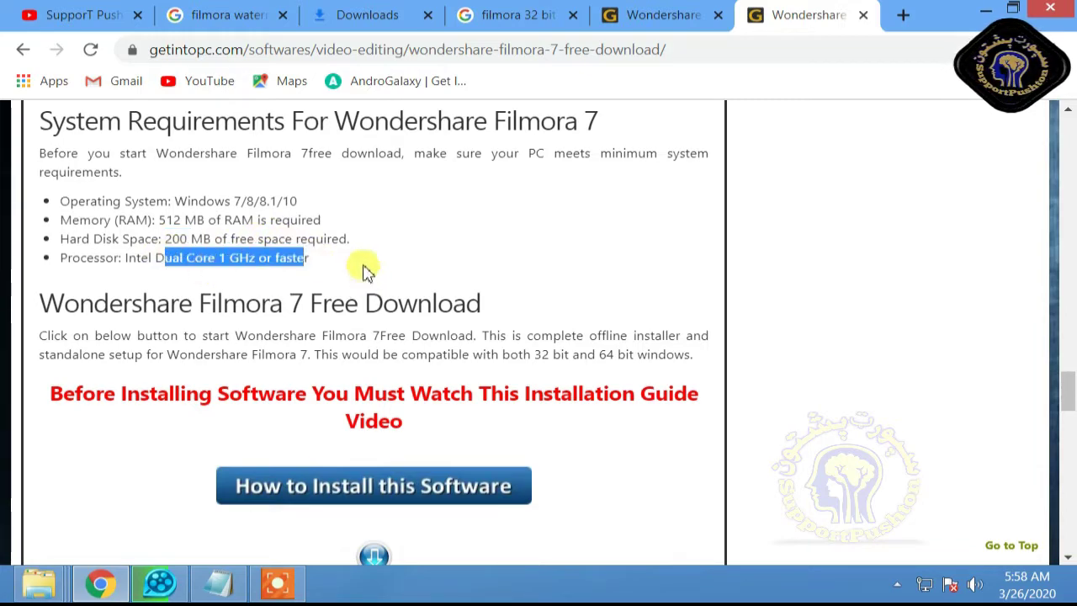
Start the Wondershare Filmora 7 download from the article's download section and wait through the redirect pages
{"action": "scroll", "coordinate": [354, 280], "scroll_direction": "down", "scroll_amount": 3}
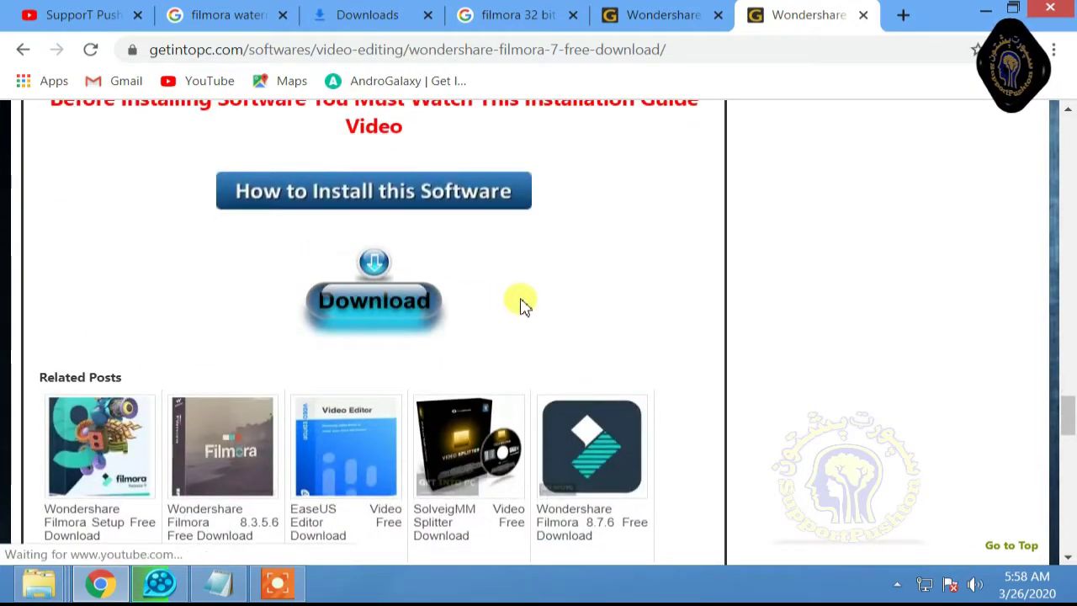
{"action": "scroll", "coordinate": [538, 319], "scroll_direction": "down", "scroll_amount": 1}
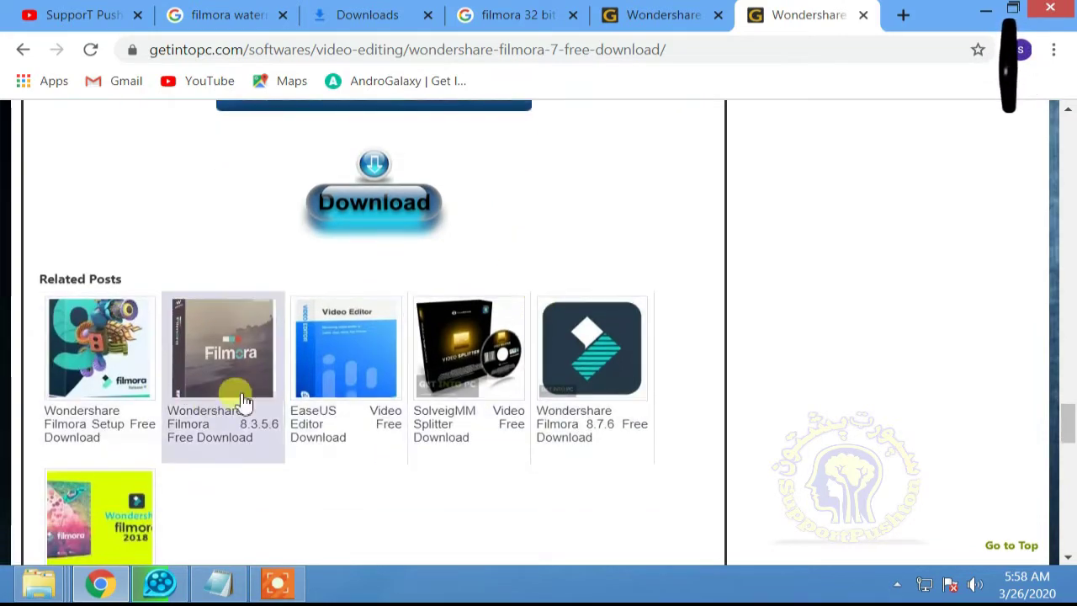
{"action": "scroll", "coordinate": [320, 399], "scroll_direction": "up", "scroll_amount": 3}
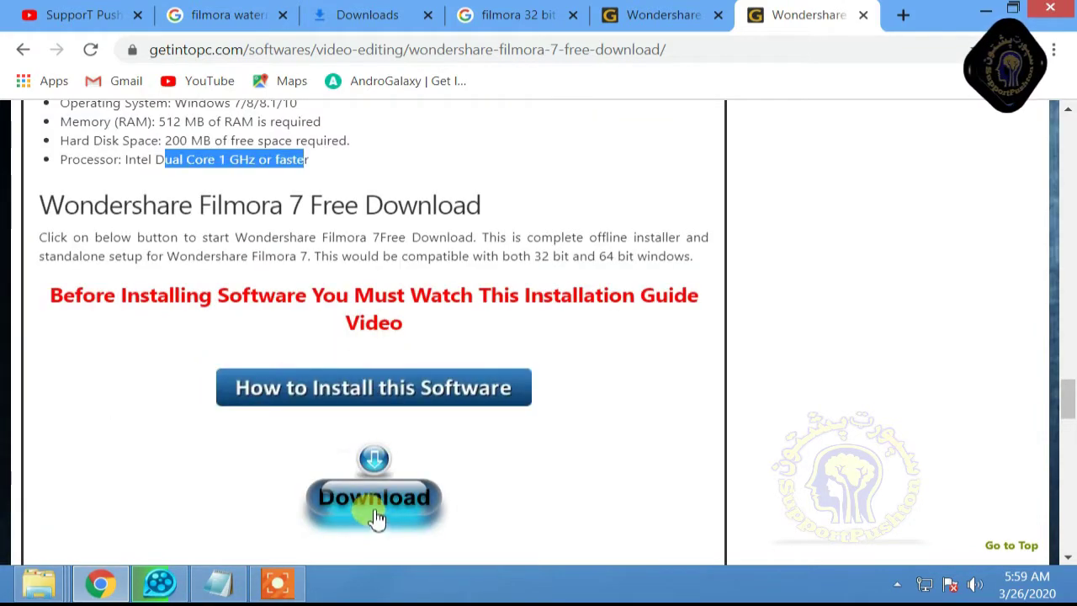
{"action": "left_click", "coordinate": [374, 498]}
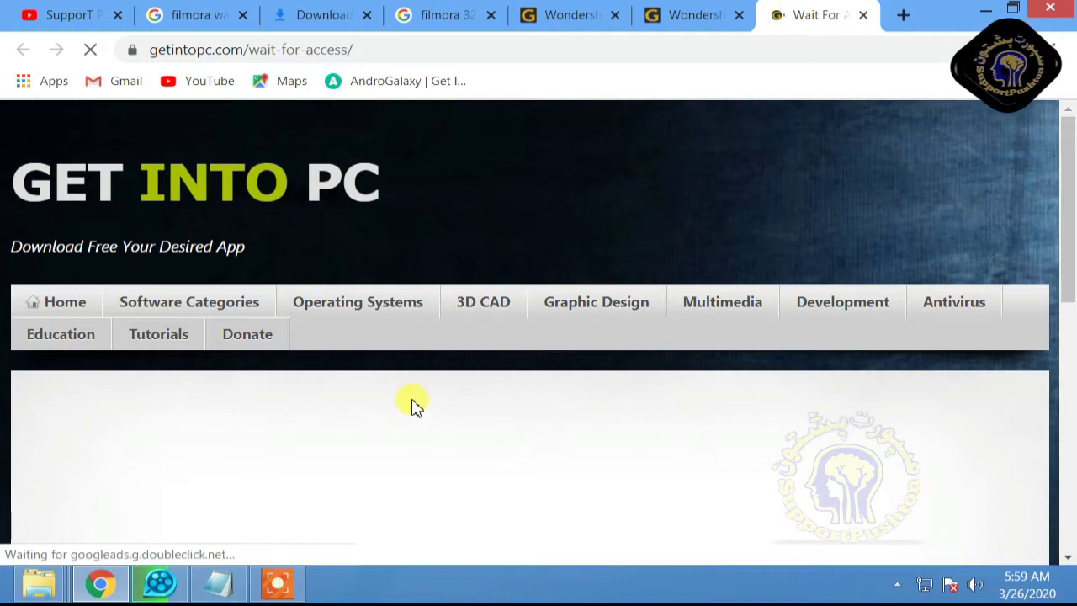
{"action": "scroll", "coordinate": [446, 372], "scroll_direction": "down", "scroll_amount": 1}
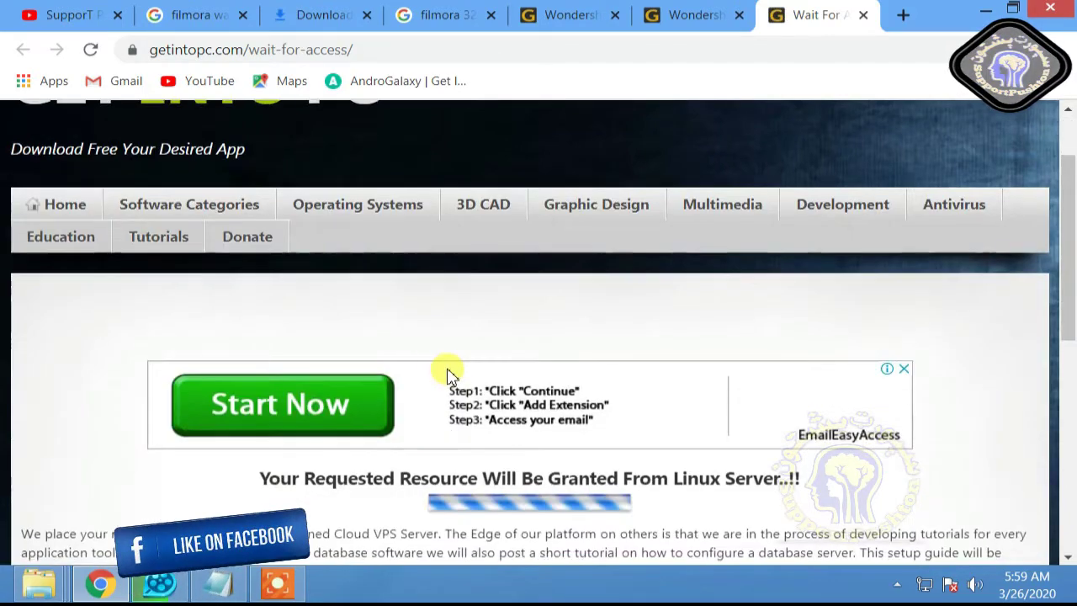
{"action": "scroll", "coordinate": [448, 373], "scroll_direction": "down", "scroll_amount": 2}
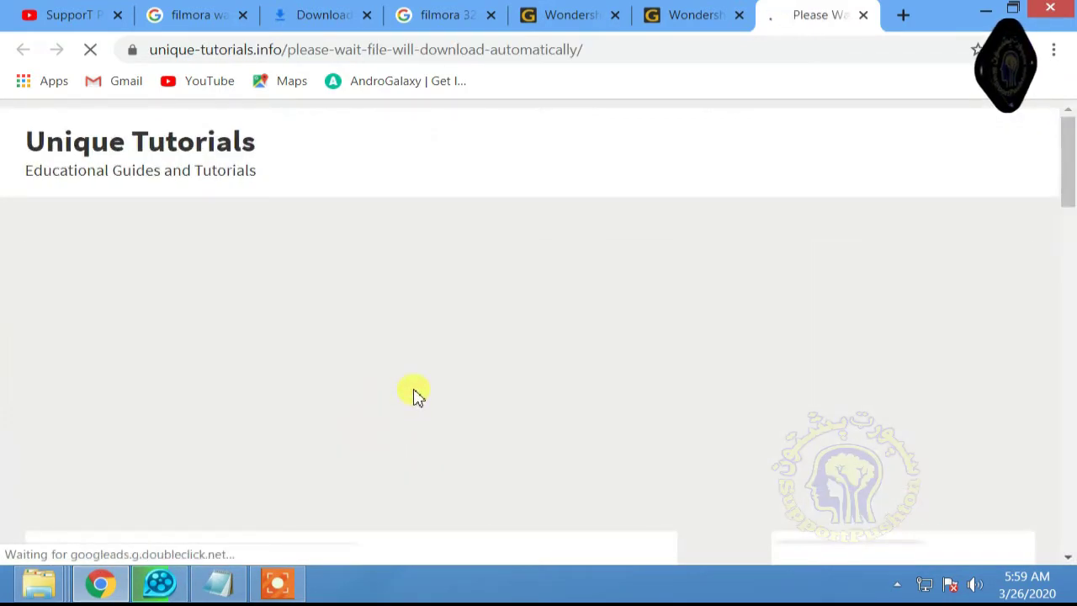
{"action": "scroll", "coordinate": [414, 392], "scroll_direction": "down", "scroll_amount": 1}
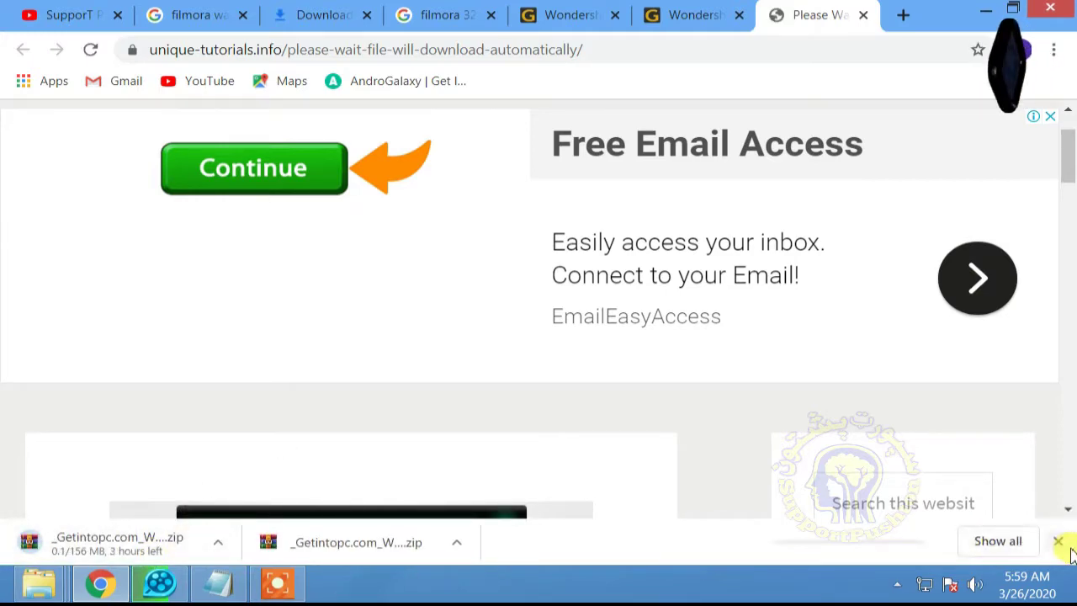
Cancel the running Filmora 7.8.9.1 zip download in the downloads list and show the finished zip in its folder
{"action": "left_click", "coordinate": [999, 541]}
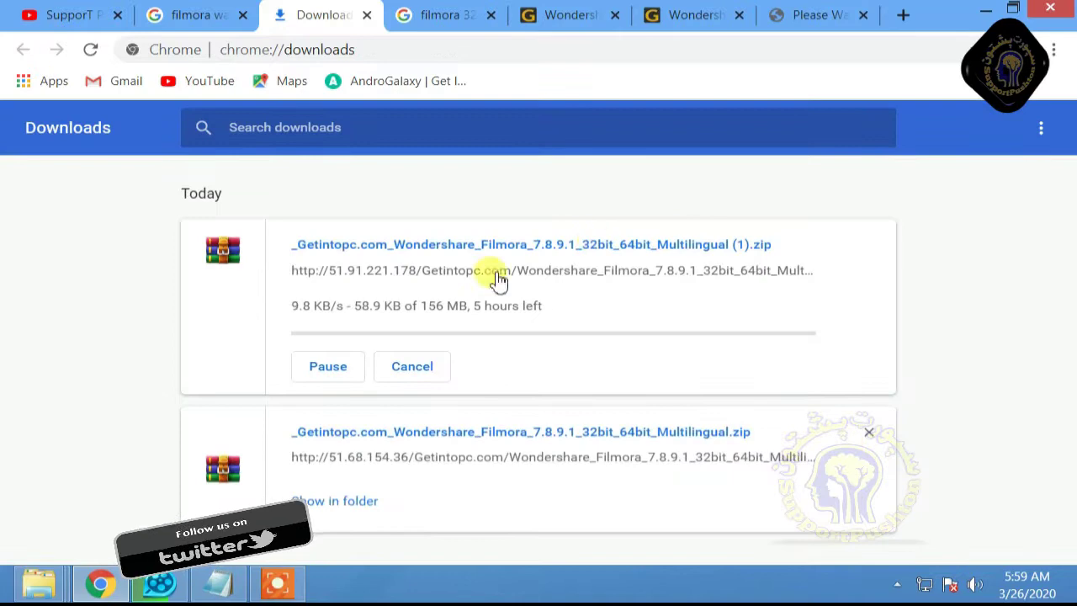
{"action": "left_click", "coordinate": [405, 370]}
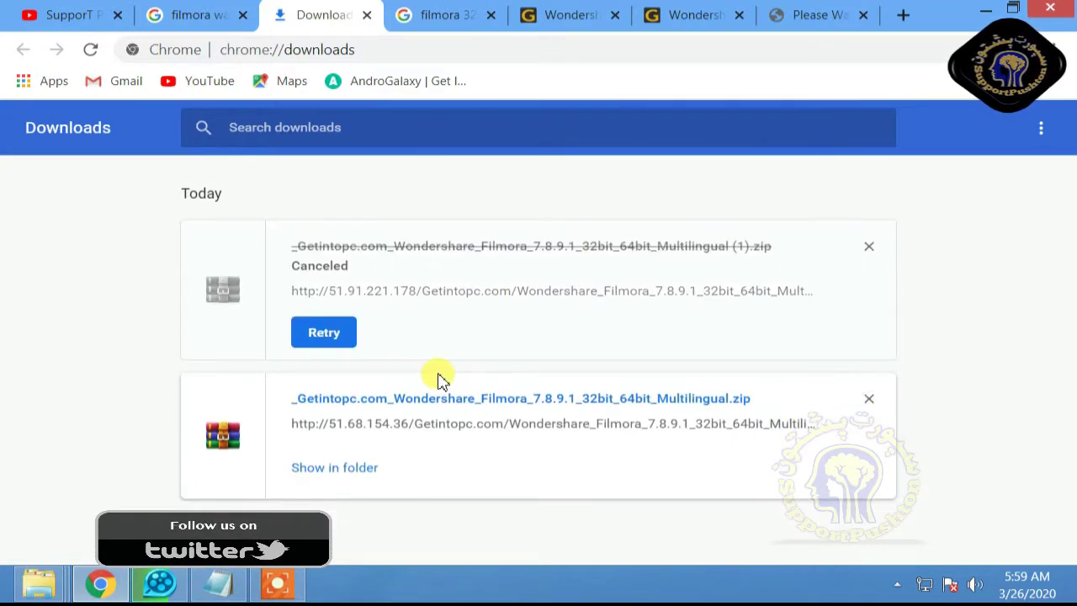
{"action": "left_click", "coordinate": [332, 340]}
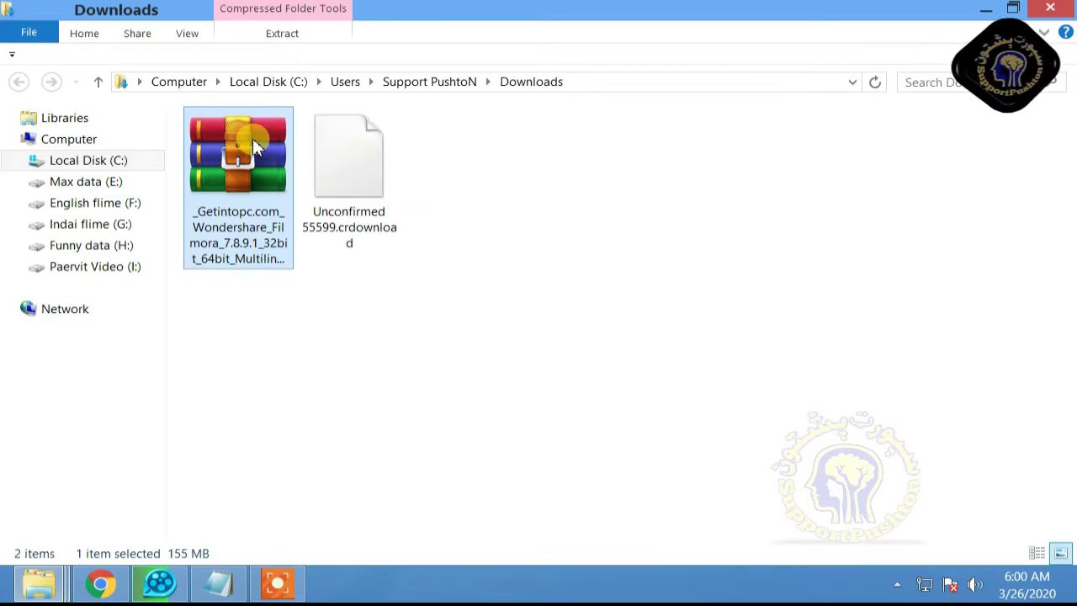
Try to delete the unconfirmed .crdownload file from the Downloads folder
{"action": "left_click", "coordinate": [336, 164]}
{"action": "right_click", "coordinate": [333, 158]}
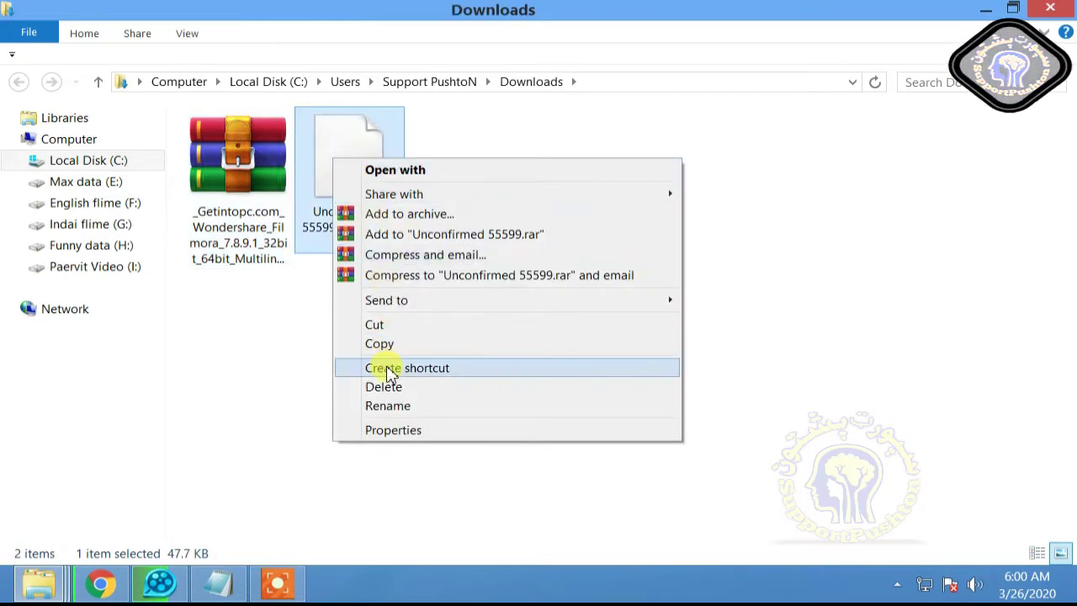
{"action": "left_click", "coordinate": [386, 388]}
{"action": "left_click", "coordinate": [580, 246]}
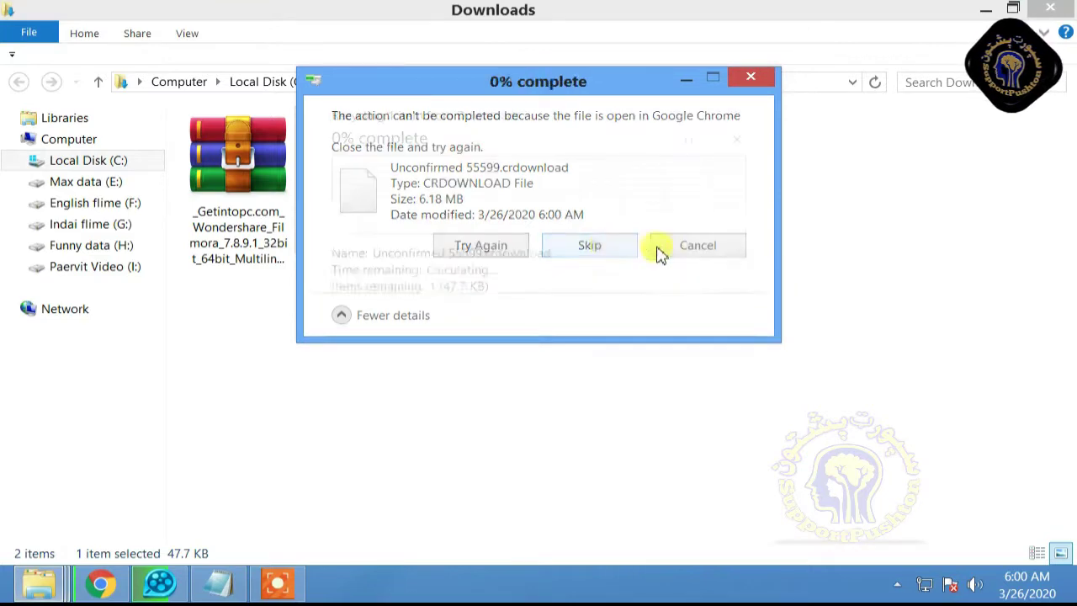
{"action": "left_click", "coordinate": [750, 81]}
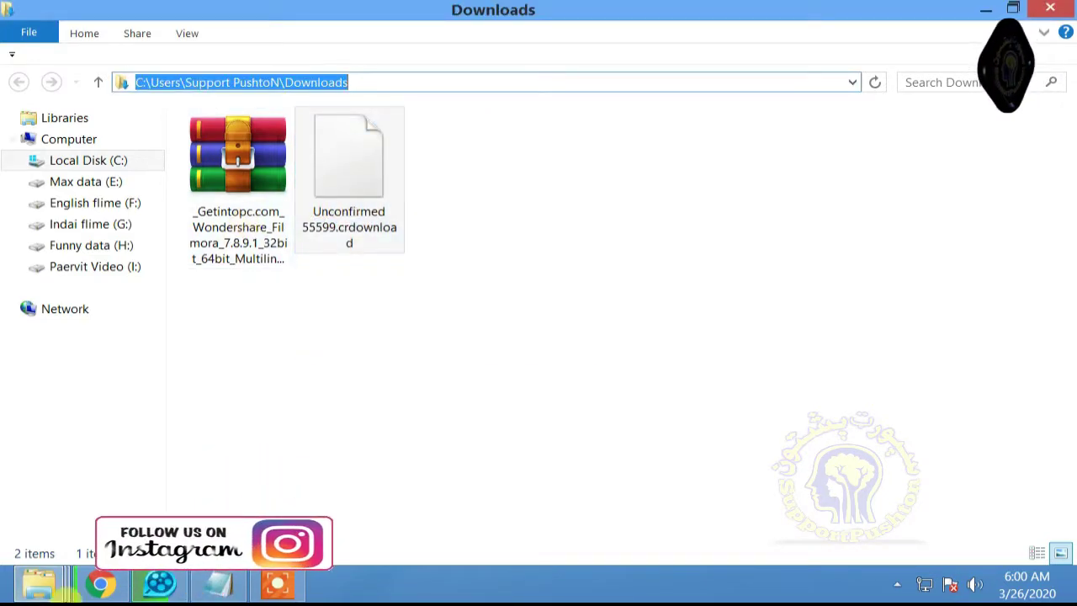
Cancel the repeated Filmora download in Chrome and bring up the extraction options of the finished zip in the Downloads folder
{"action": "left_click", "coordinate": [99, 584]}
{"action": "left_click", "coordinate": [410, 367]}
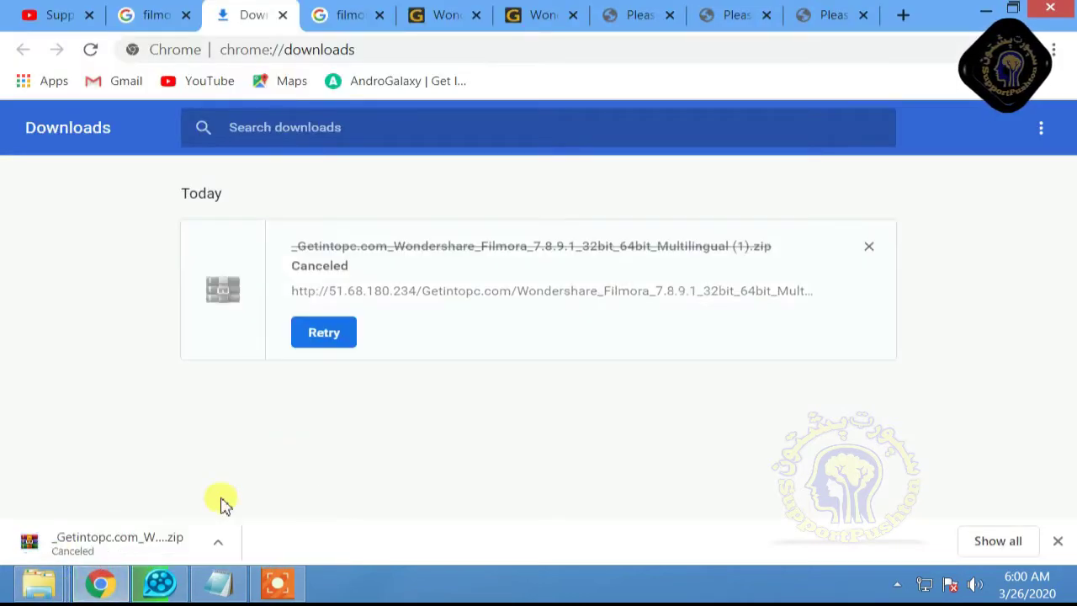
{"action": "mouse_move", "coordinate": [48, 582]}
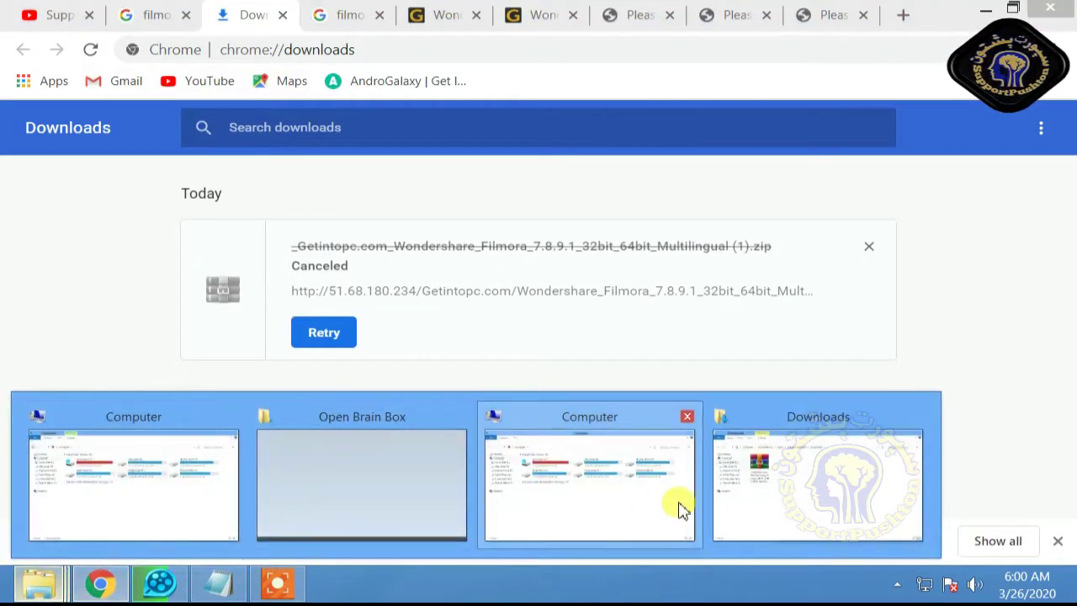
{"action": "left_click", "coordinate": [761, 509]}
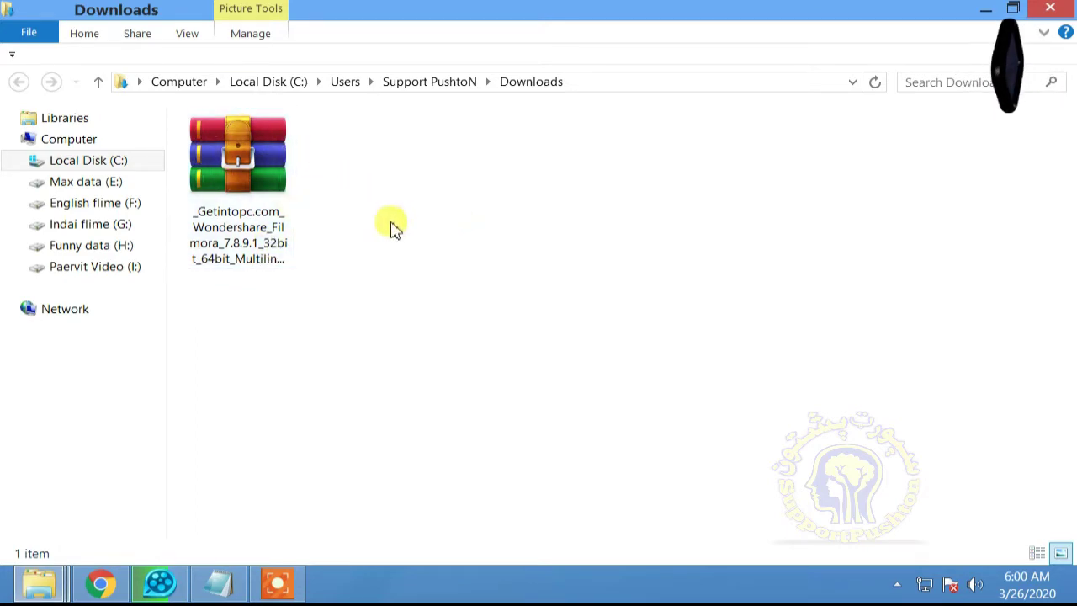
{"action": "right_click", "coordinate": [248, 190]}
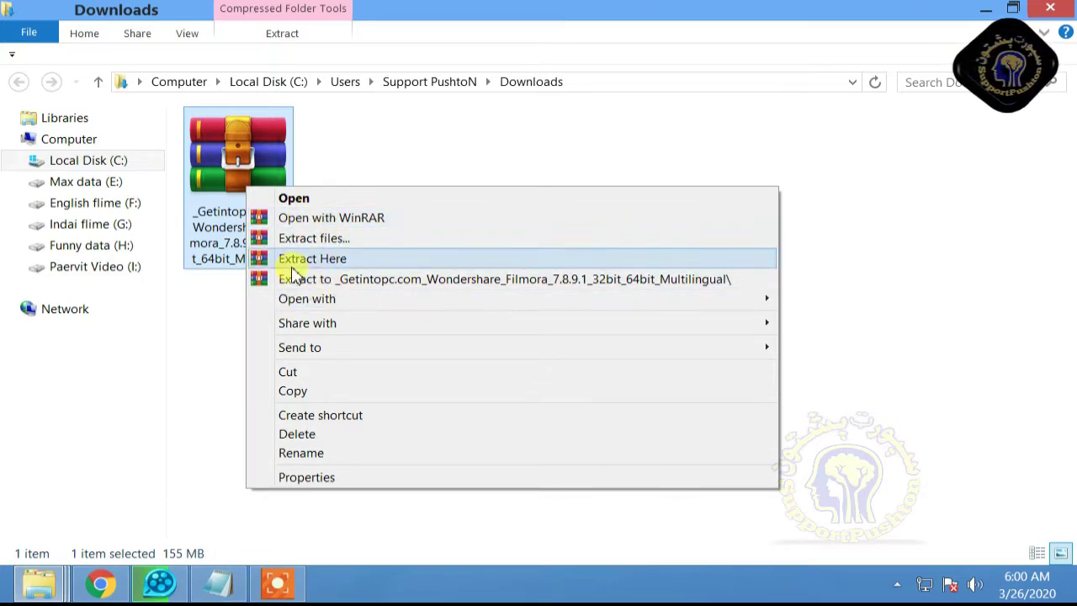
Switch to Chrome and search Google for "winrar" in a new tab
{"action": "left_click", "coordinate": [102, 592]}
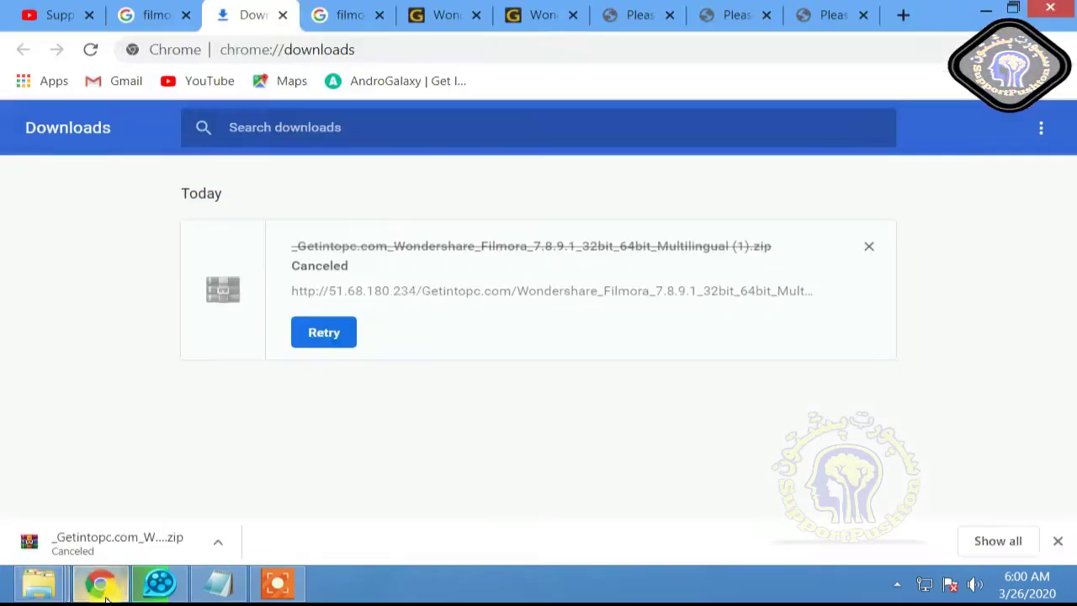
{"action": "left_click", "coordinate": [903, 16]}
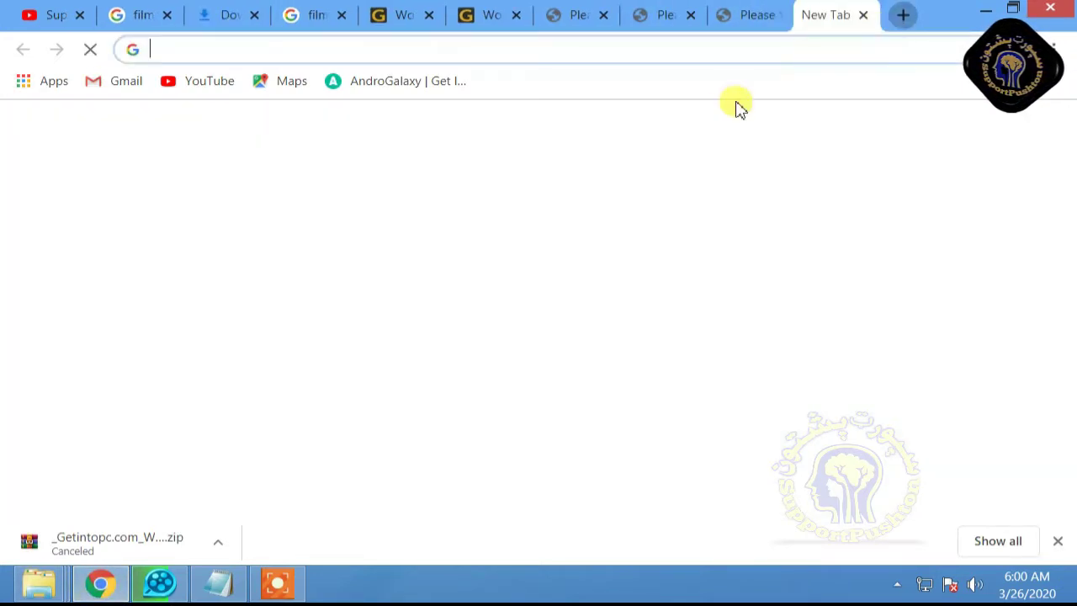
{"action": "type", "text": "winra"}
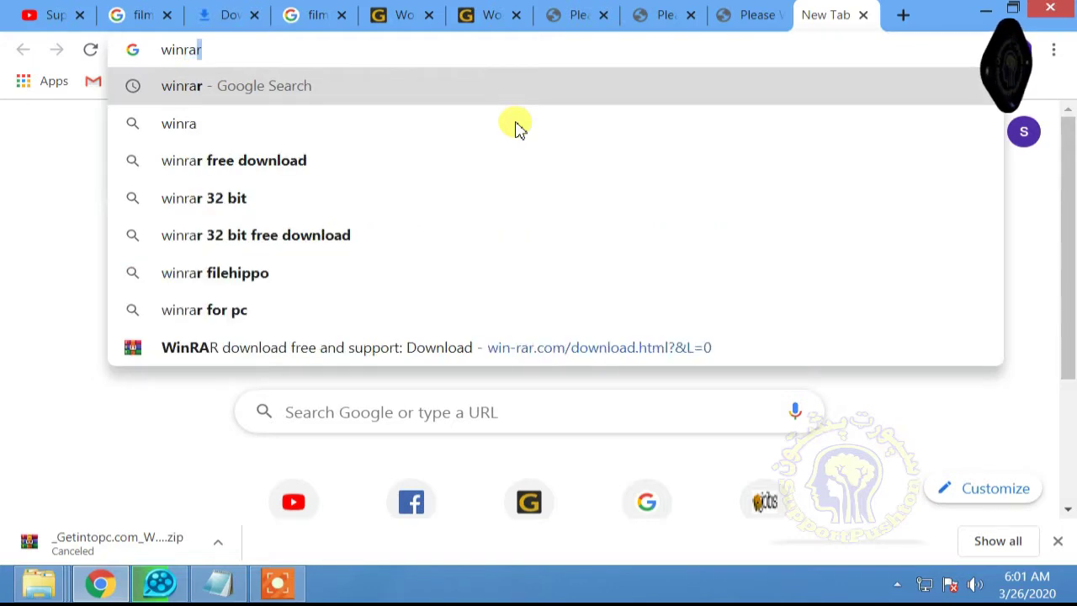
{"action": "key", "text": "Return"}
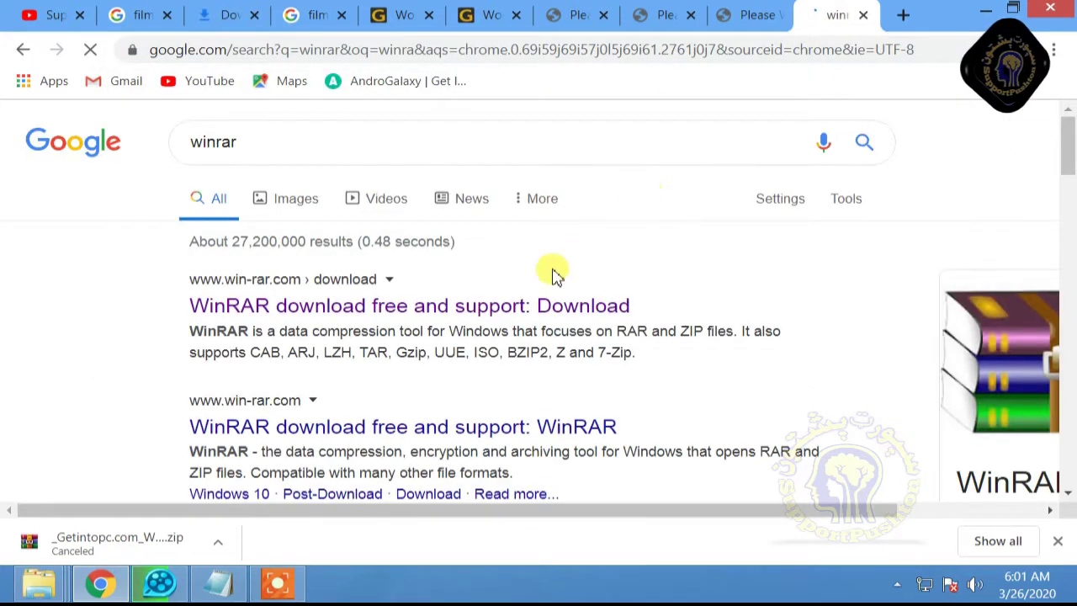
Open the WinRAR download page from the search results and examine the WinRAR 5.80 64-bit and 32-bit options
{"action": "left_click", "coordinate": [513, 303]}
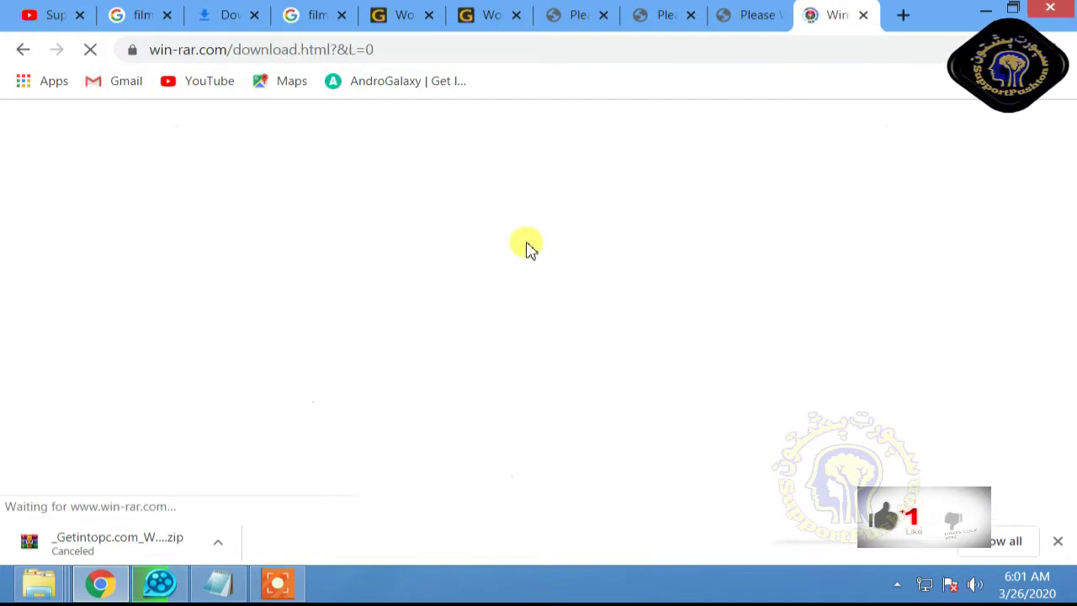
{"action": "left_click", "coordinate": [1058, 543]}
{"action": "scroll", "coordinate": [724, 412], "scroll_direction": "down", "scroll_amount": 2}
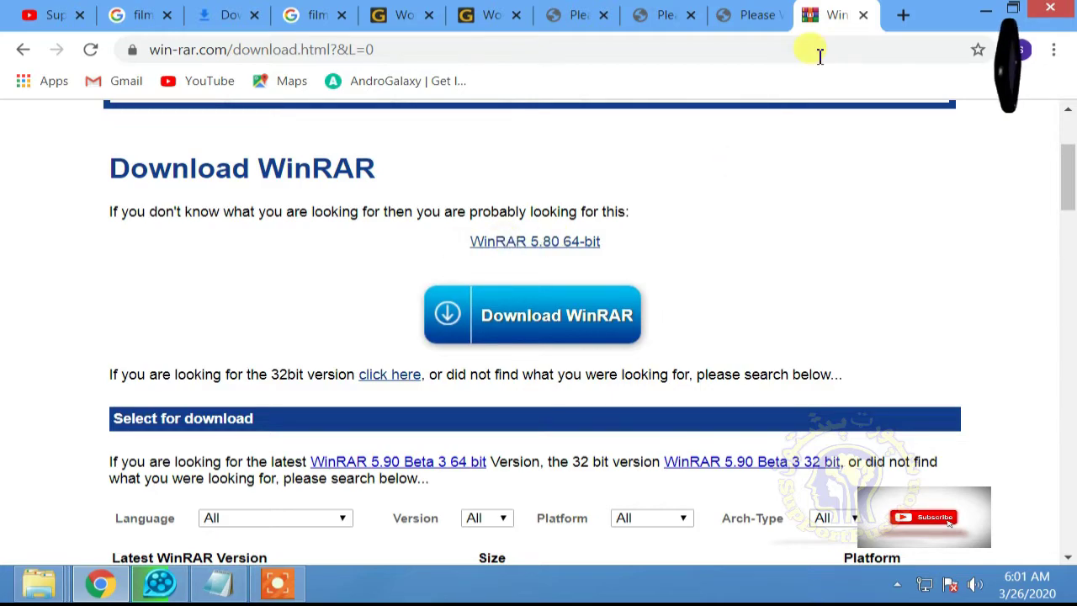
{"action": "left_click_drag", "start_coordinate": [469, 241], "coordinate": [622, 239]}
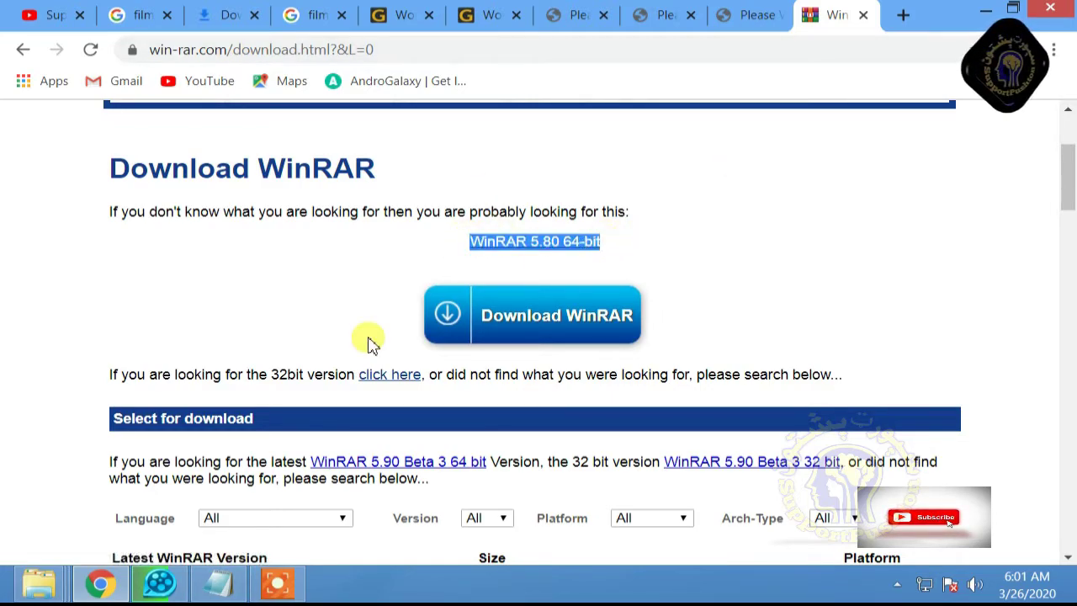
{"action": "left_click_drag", "start_coordinate": [113, 376], "coordinate": [873, 365]}
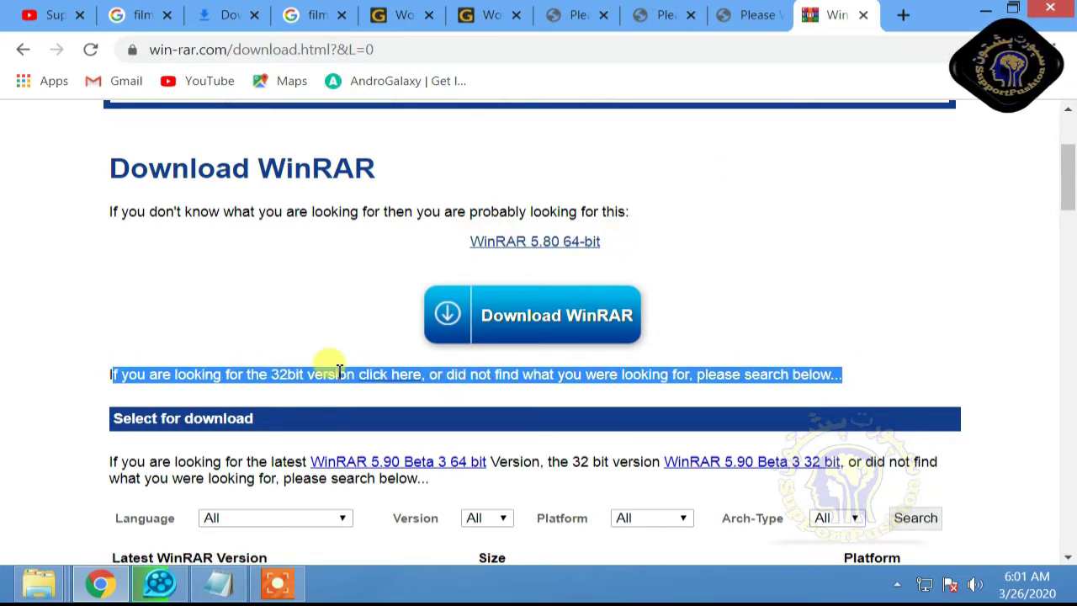
{"action": "left_click", "coordinate": [278, 356]}
Open the 32-bit WinRAR page and examine its download option
{"action": "left_click", "coordinate": [394, 384]}
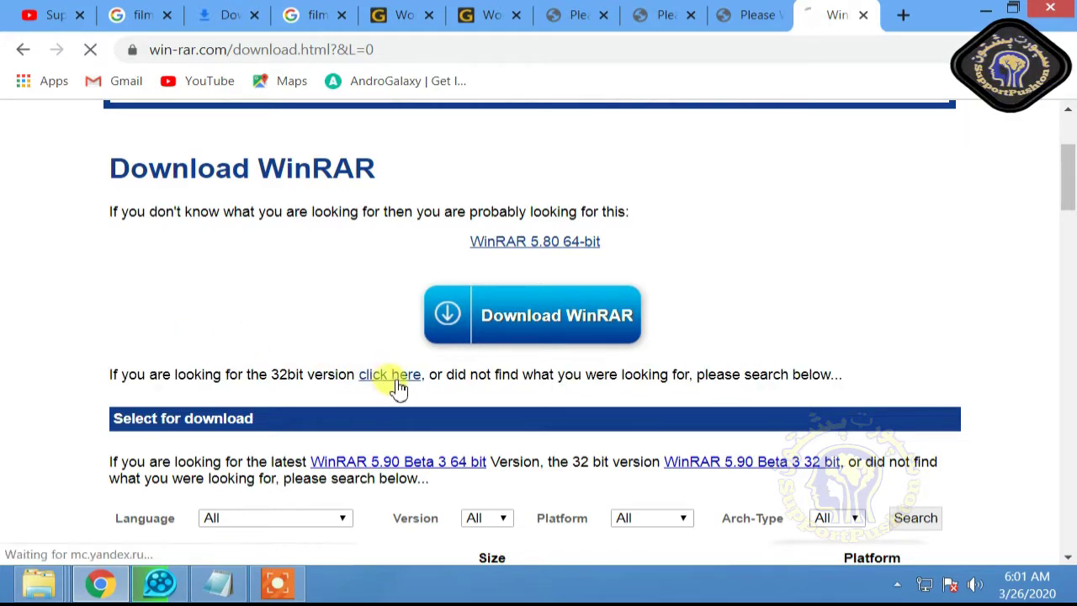
{"action": "scroll", "coordinate": [471, 391], "scroll_direction": "down", "scroll_amount": 3}
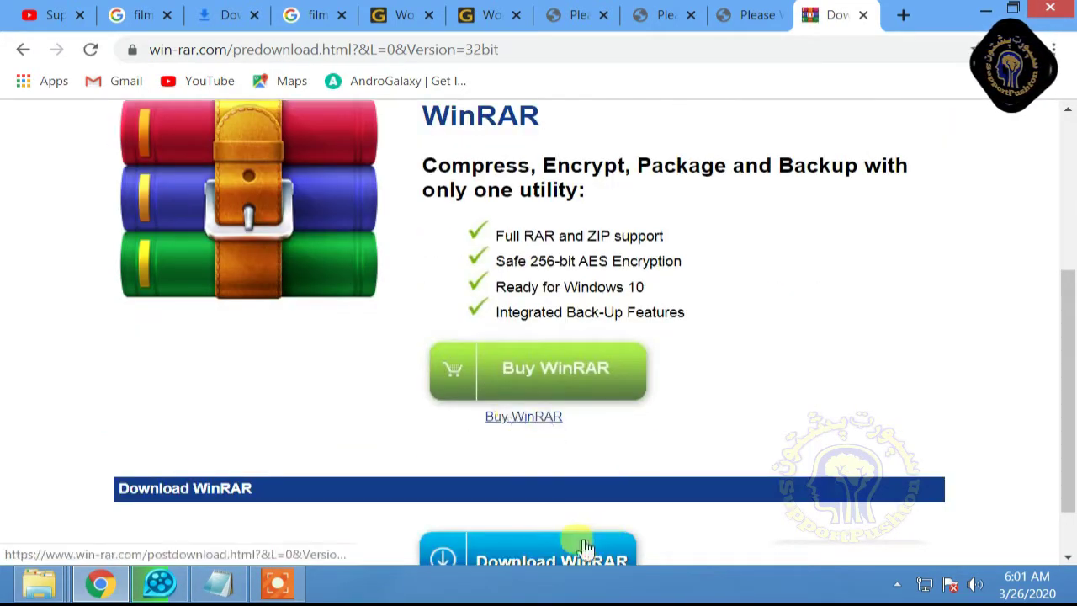
{"action": "scroll", "coordinate": [572, 538], "scroll_direction": "down", "scroll_amount": 1}
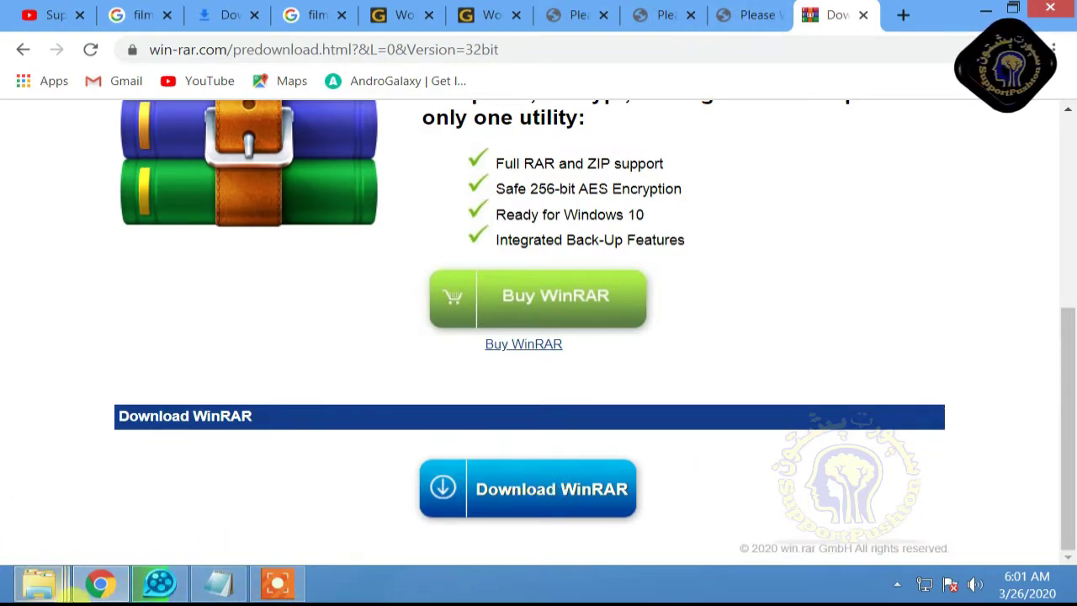
Switch to the Downloads folder and extract the Filmora 7.8.9.1 zip directly into it
{"action": "mouse_move", "coordinate": [40, 584]}
{"action": "left_click", "coordinate": [782, 519]}
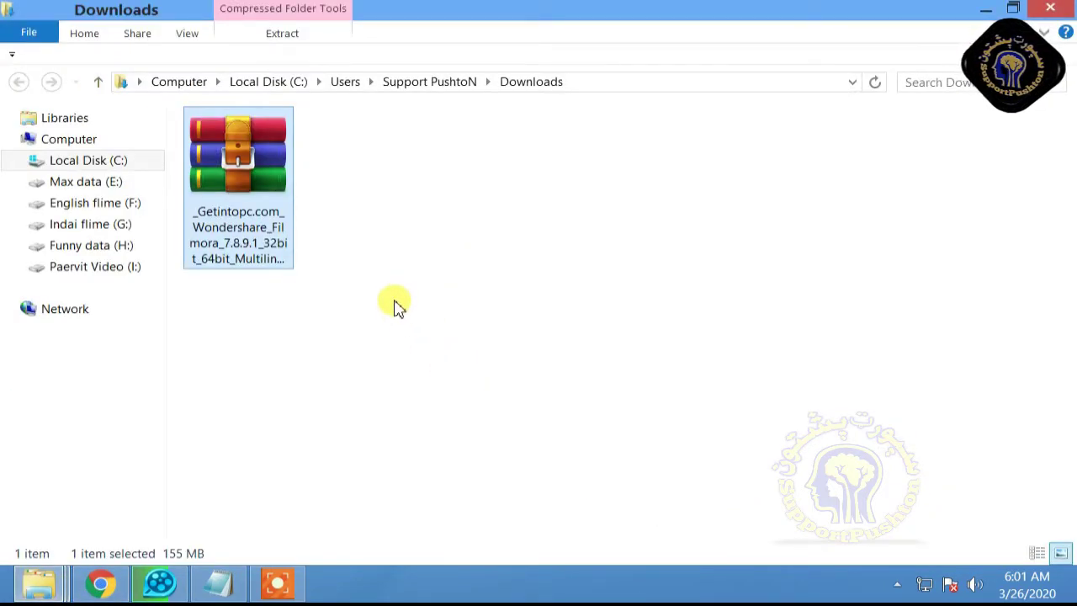
{"action": "right_click", "coordinate": [265, 178]}
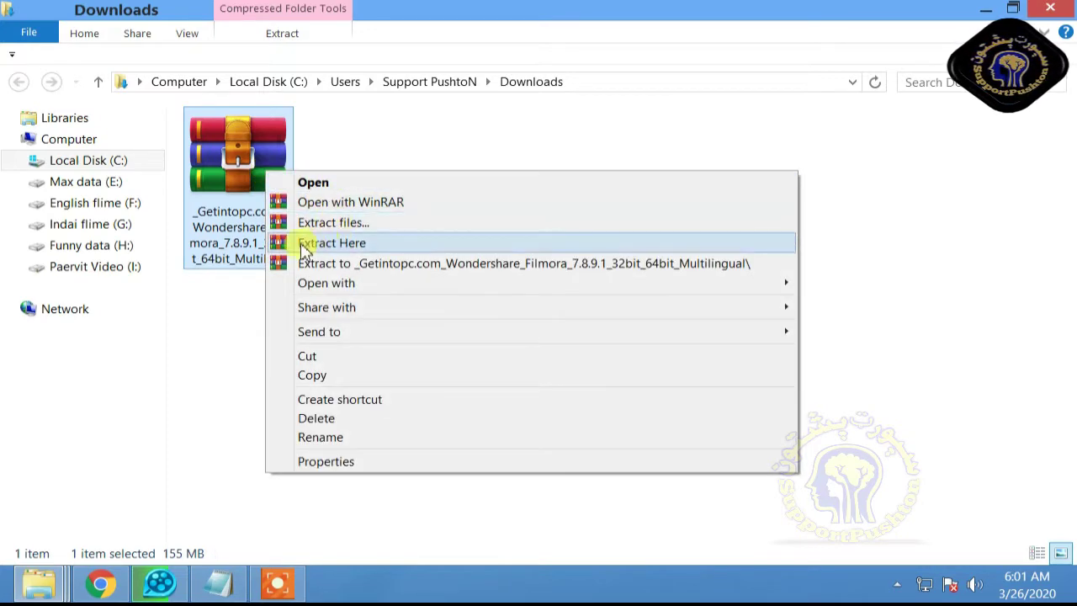
{"action": "left_click", "coordinate": [333, 243]}
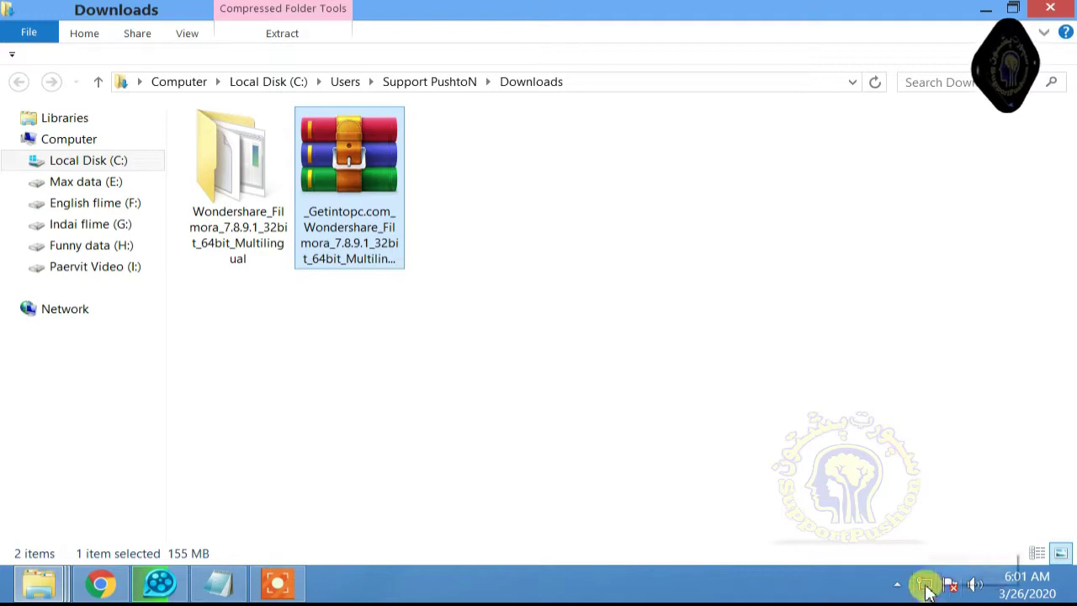
{"action": "mouse_move", "coordinate": [927, 590]}
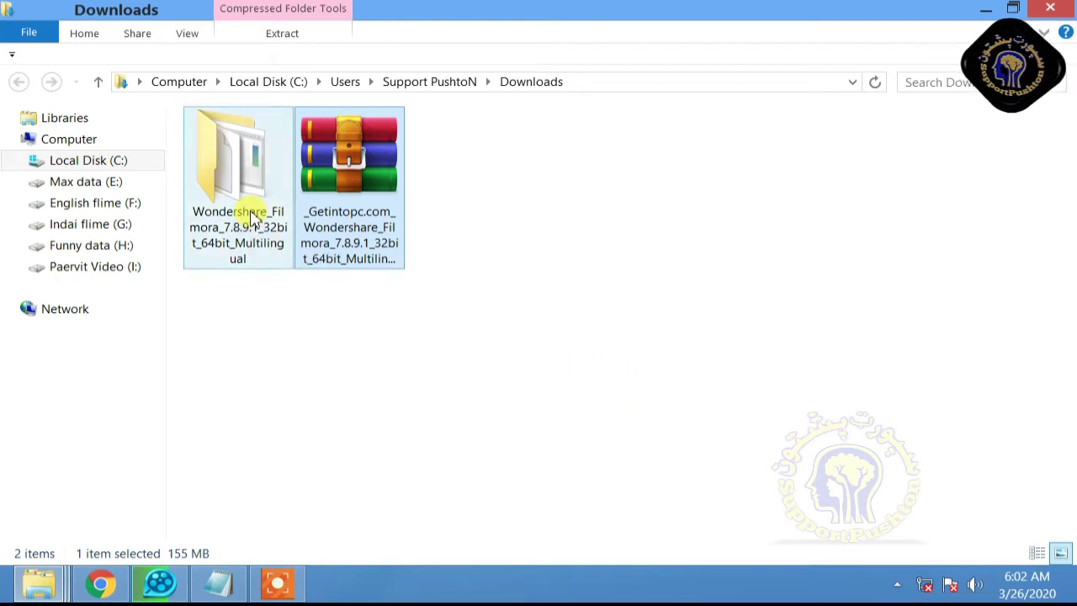
Open the extracted Wondershare_Filmora_7.8.9.1_32bit_64bit_Multilingual folder and run the filmora_full846 installer
{"action": "double_click", "coordinate": [242, 213]}
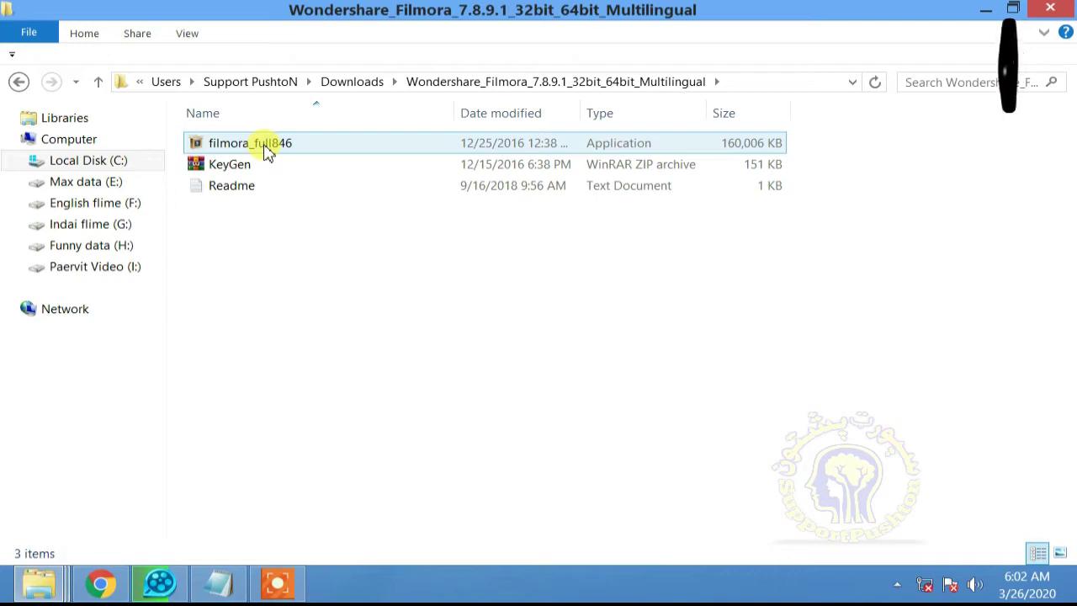
{"action": "left_click", "coordinate": [266, 148]}
{"action": "right_click", "coordinate": [264, 147]}
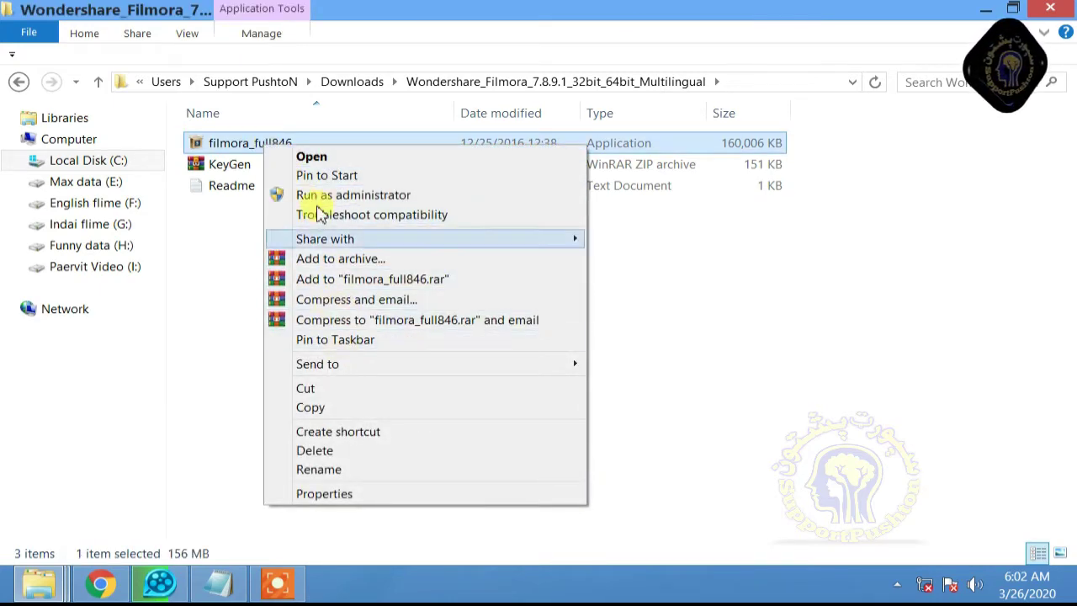
{"action": "left_click", "coordinate": [328, 159]}
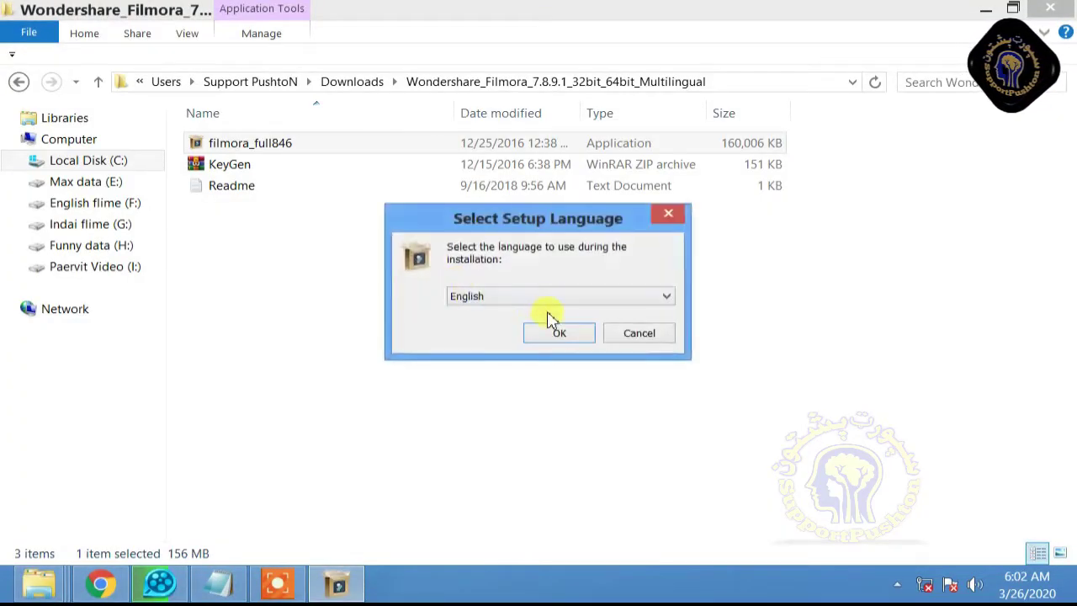
Install Filmora with English as the setup language, the license agreement accepted, and the folder C:\Program Files\Wondershare\Filmora
{"action": "left_click", "coordinate": [559, 335]}
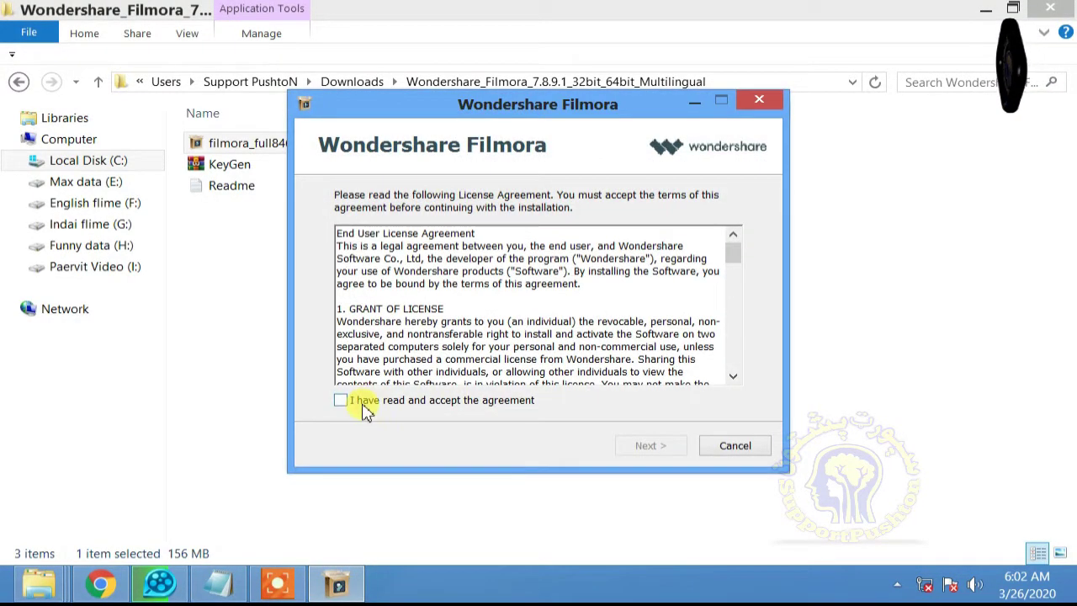
{"action": "left_click", "coordinate": [644, 447]}
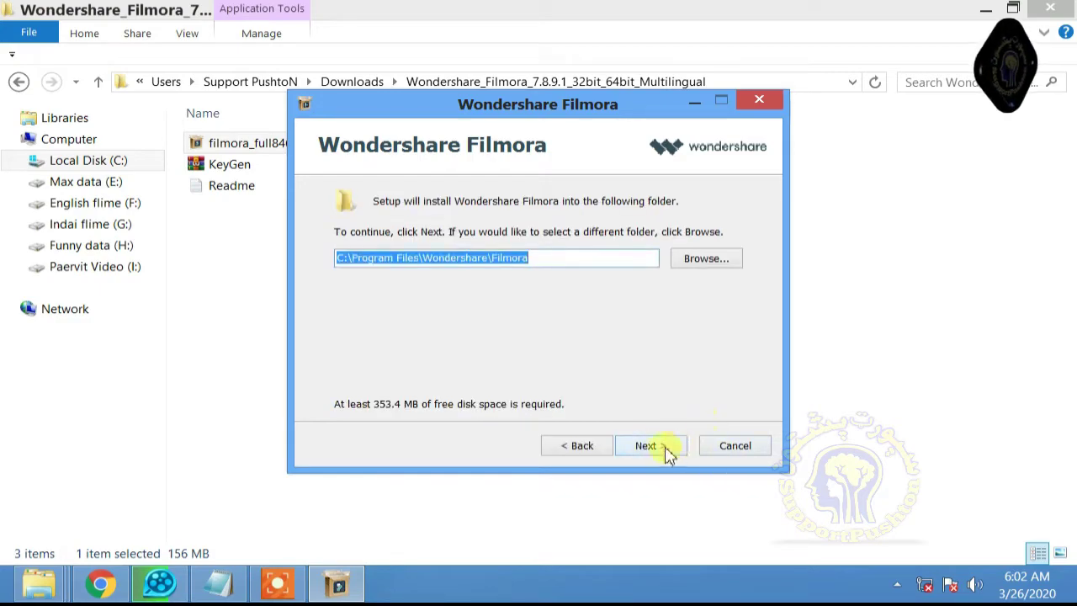
{"action": "left_click", "coordinate": [667, 452]}
{"action": "left_click", "coordinate": [705, 261]}
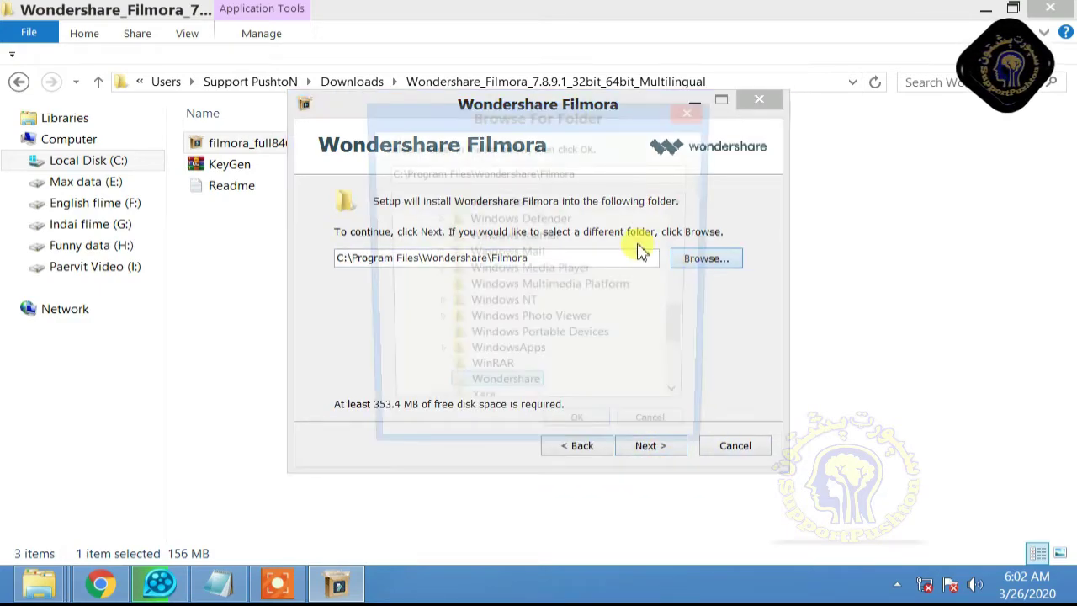
{"action": "left_click", "coordinate": [652, 439]}
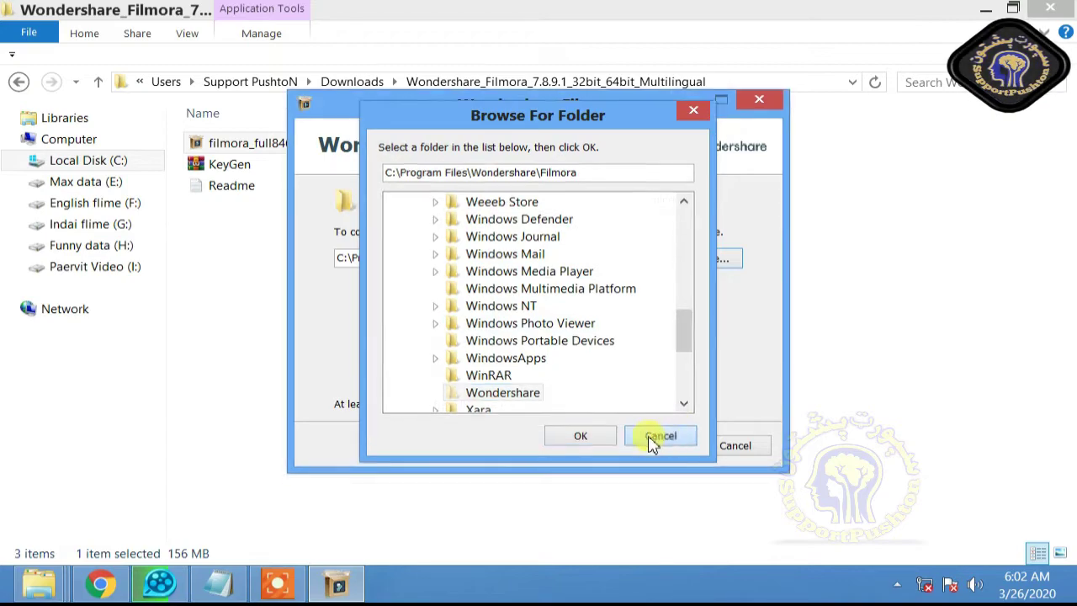
{"action": "left_click", "coordinate": [647, 446]}
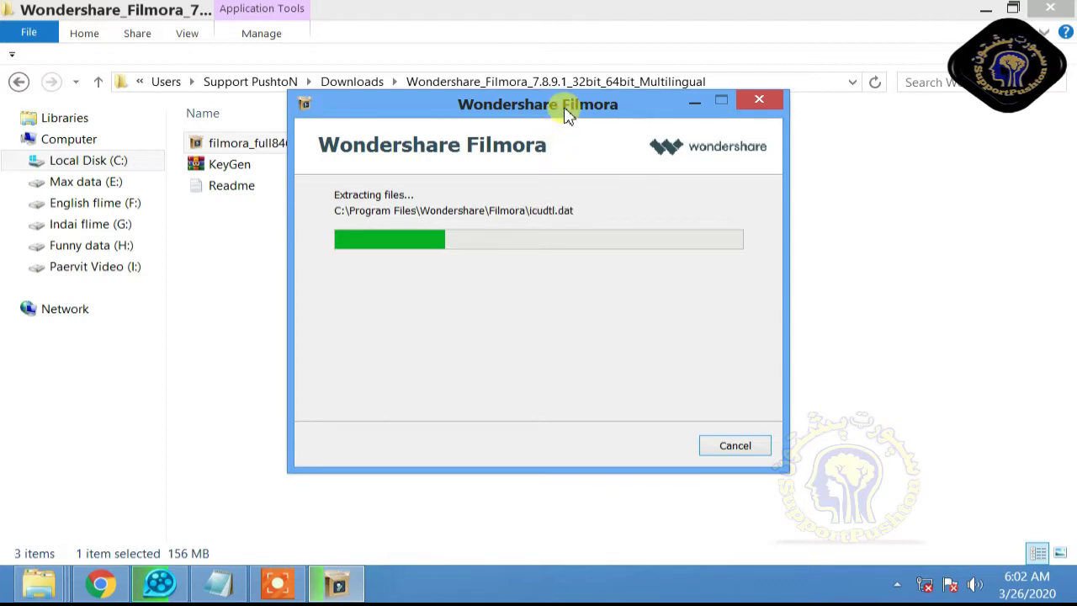
Move the installer window off the file list, check the Readme file's instructions in Notepad, and return to the installer
{"action": "left_click_drag", "start_coordinate": [562, 111], "coordinate": [639, 133]}
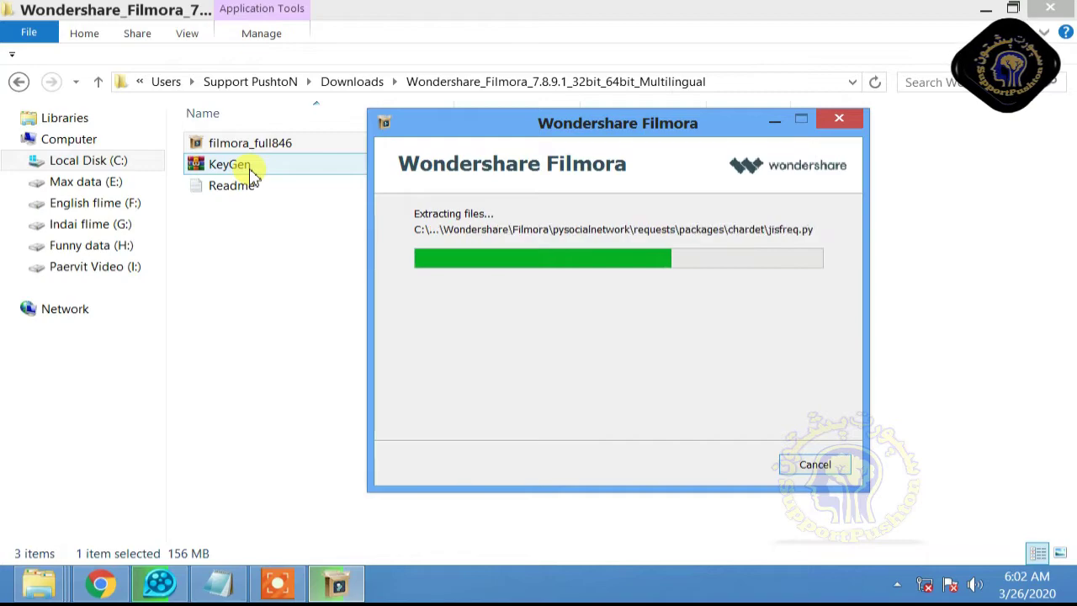
{"action": "double_click", "coordinate": [250, 186]}
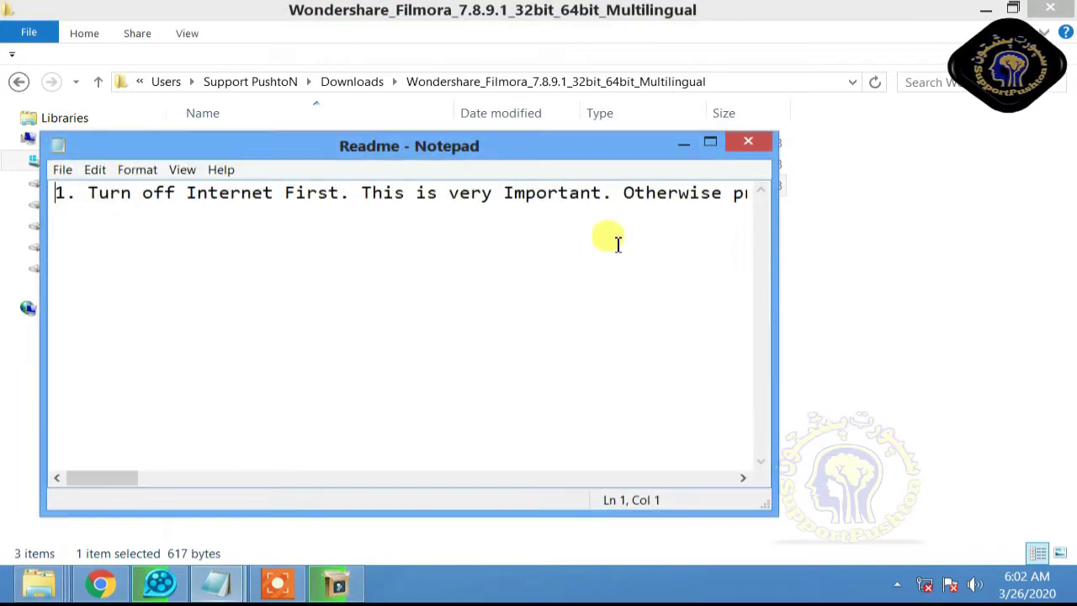
{"action": "left_click", "coordinate": [747, 141]}
{"action": "left_click", "coordinate": [337, 583]}
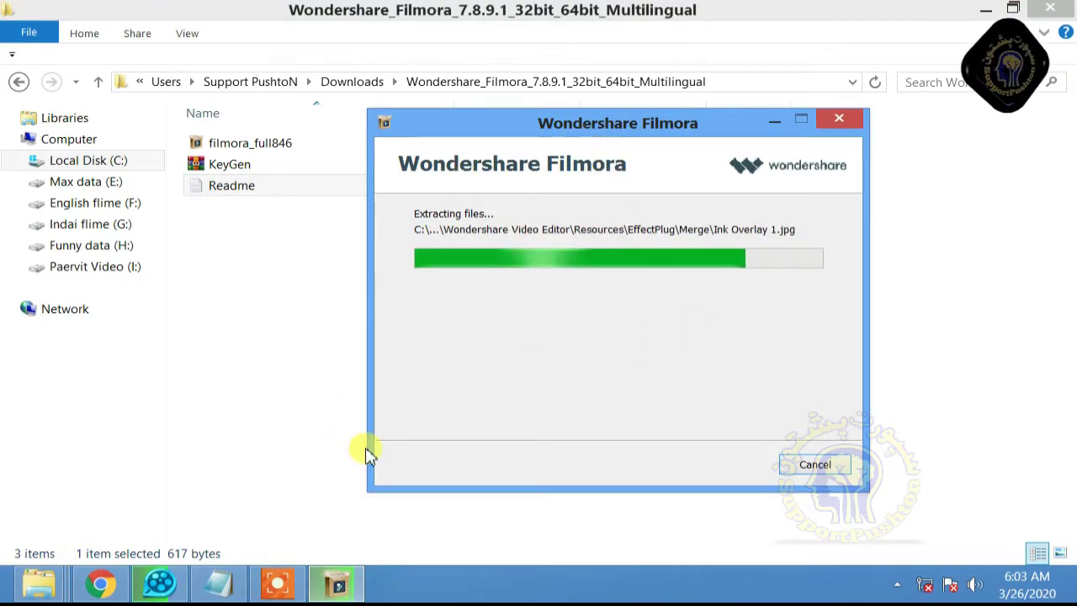
Switch to Chrome to view the YouTube channel's videos, try to open its playlists, and return to the Filmora installer
{"action": "left_click", "coordinate": [100, 584]}
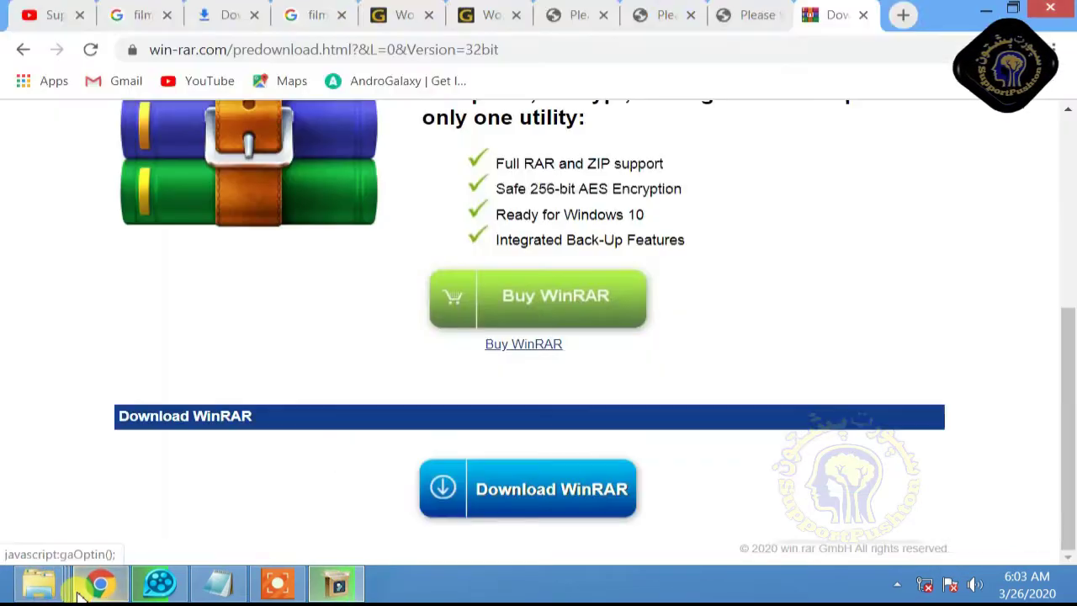
{"action": "left_click", "coordinate": [48, 14]}
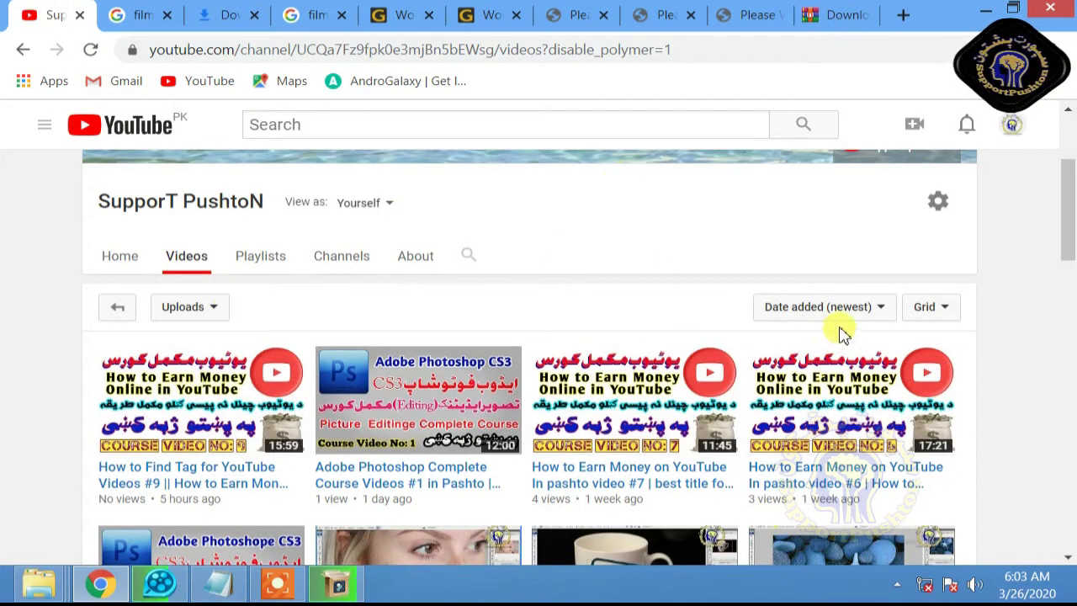
{"action": "left_click", "coordinate": [260, 257]}
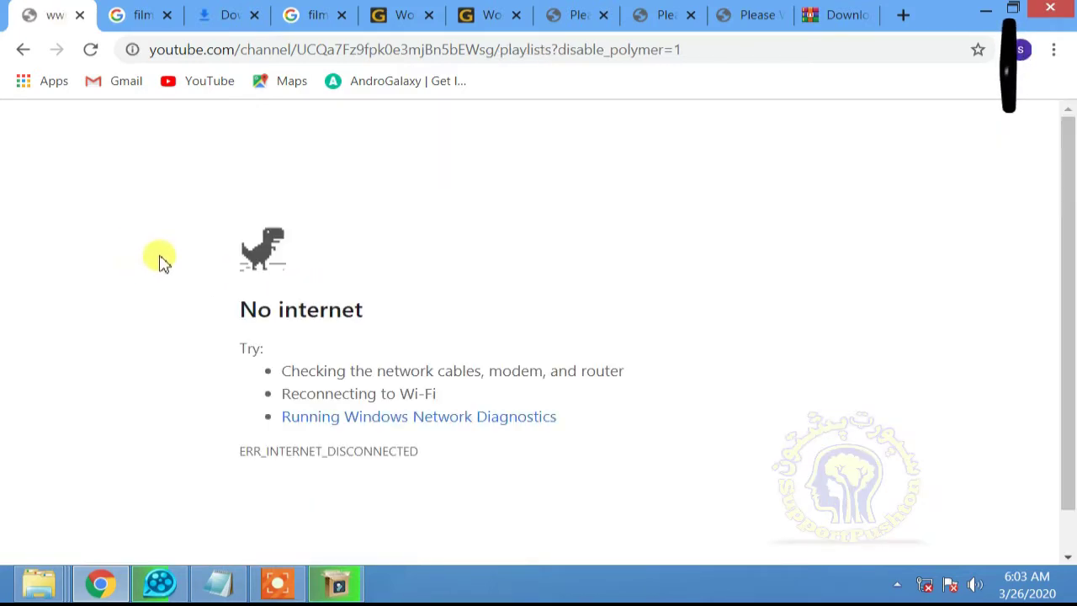
{"action": "left_click", "coordinate": [25, 53]}
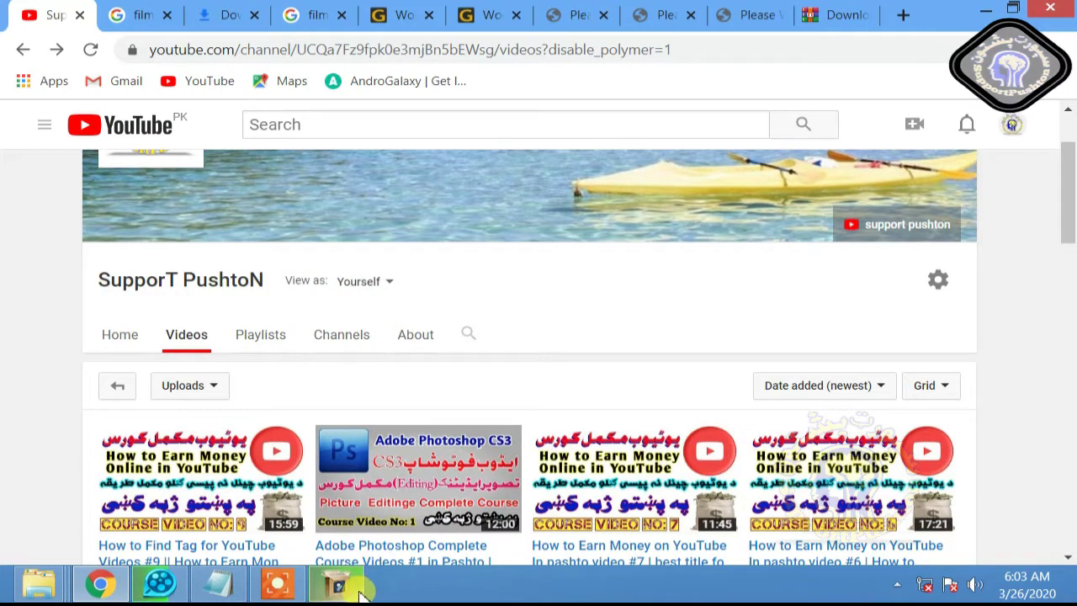
{"action": "mouse_move", "coordinate": [357, 594]}
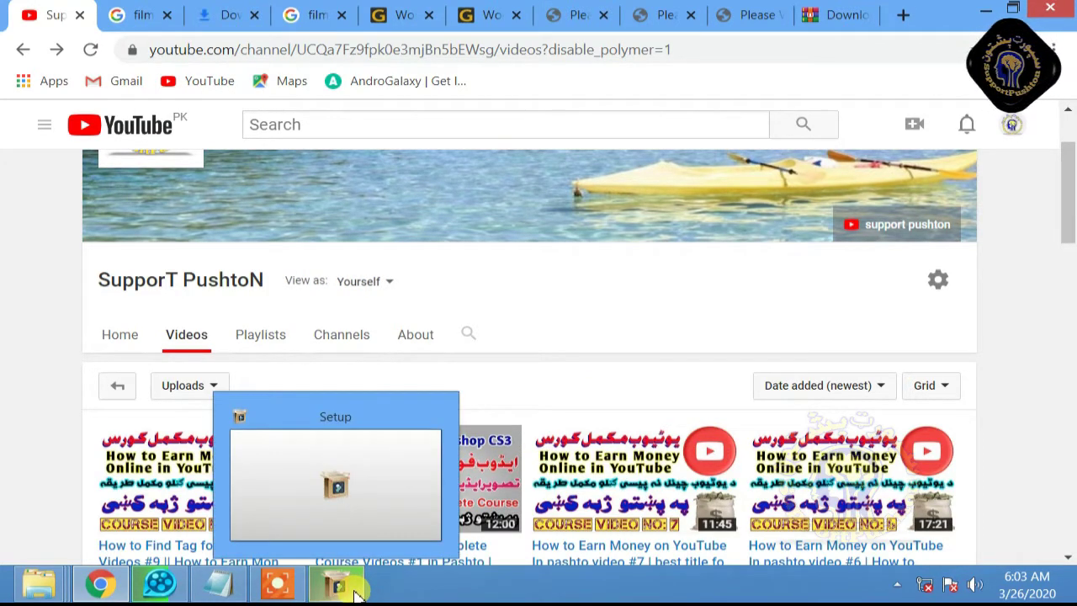
{"action": "left_click", "coordinate": [356, 593]}
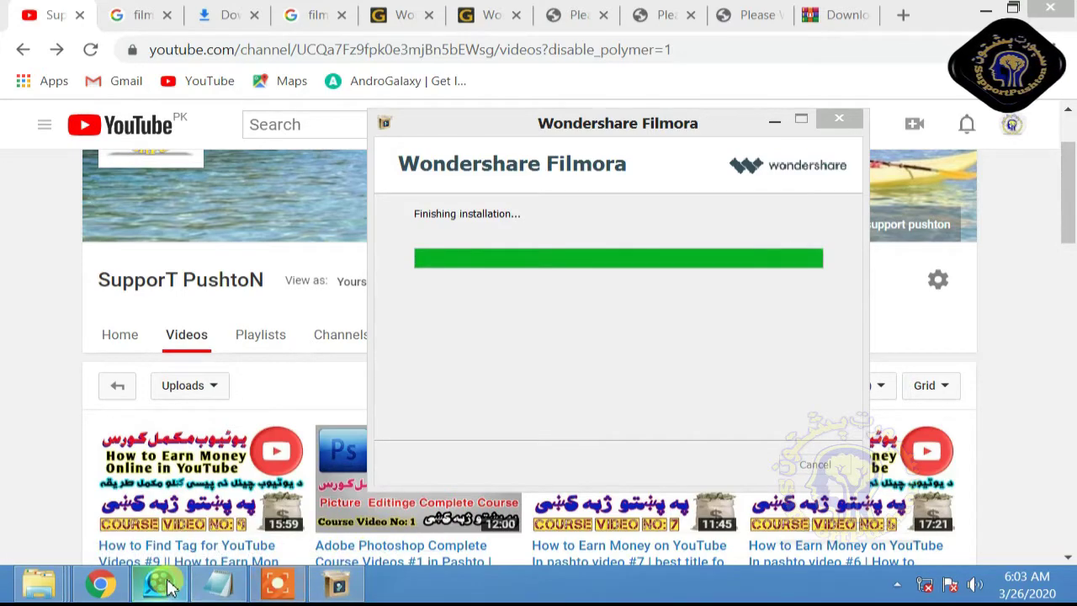
Close the Wondershare web page opened by the setup and launch Filmora from the finished installer
{"action": "mouse_move", "coordinate": [82, 569]}
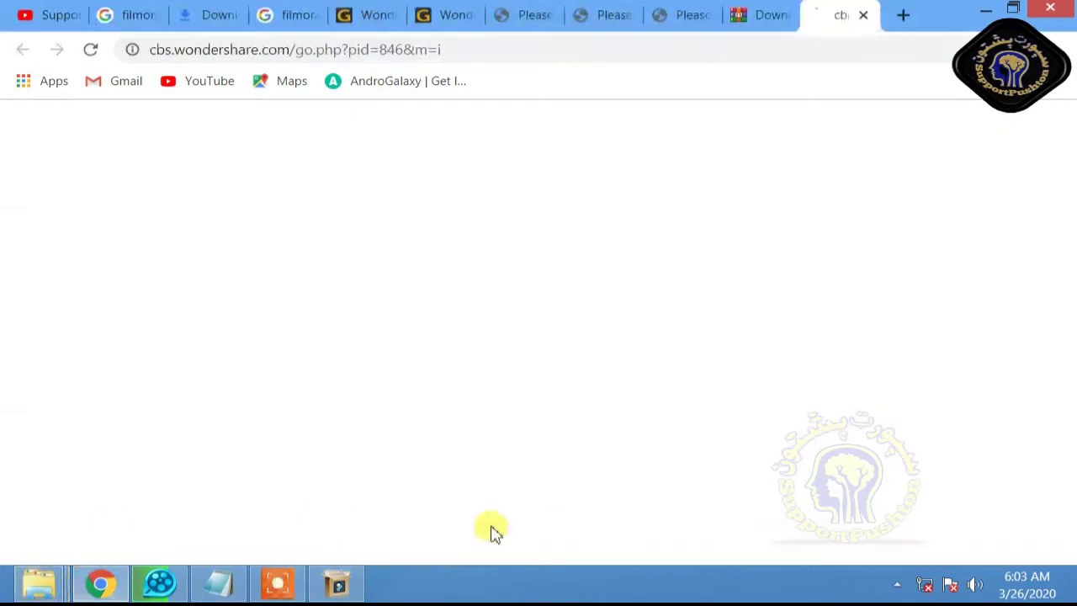
{"action": "left_click", "coordinate": [866, 16]}
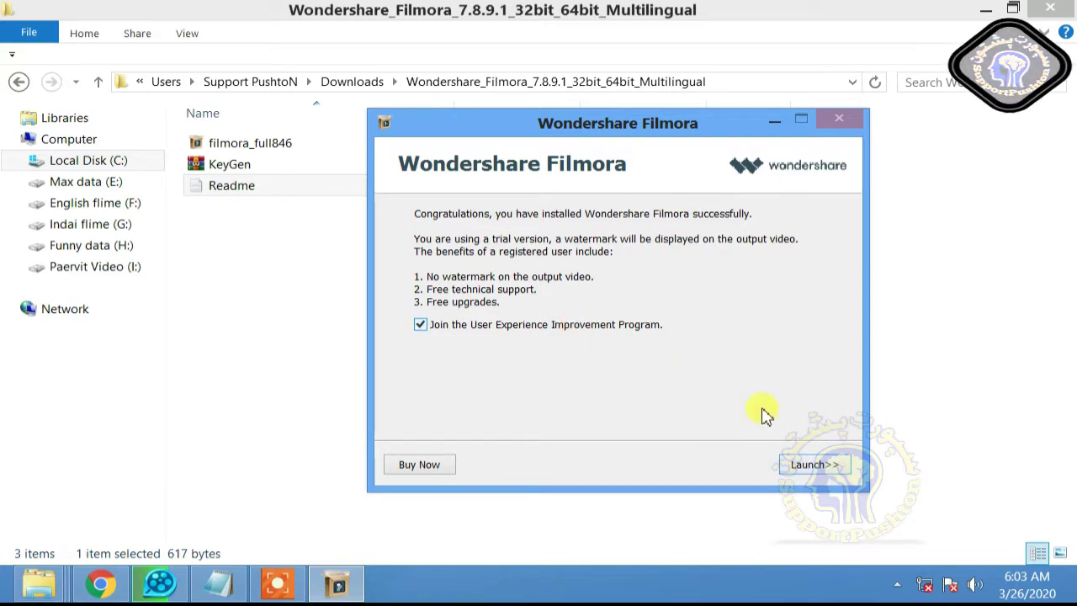
{"action": "left_click", "coordinate": [808, 465]}
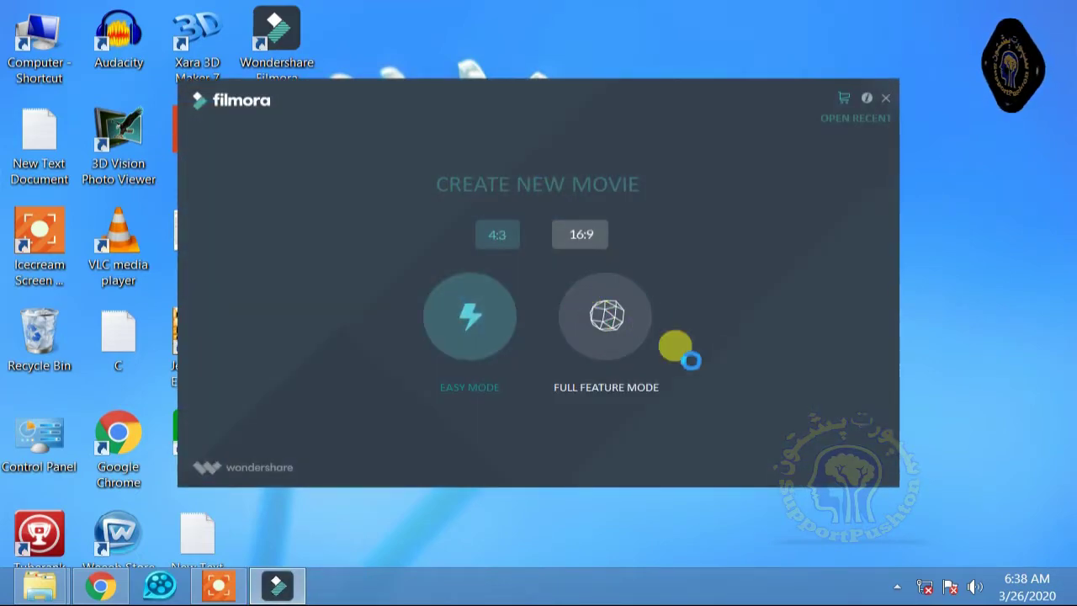
Enter Filmora's Full Feature Mode and open the software registration form
{"action": "left_click", "coordinate": [611, 314]}
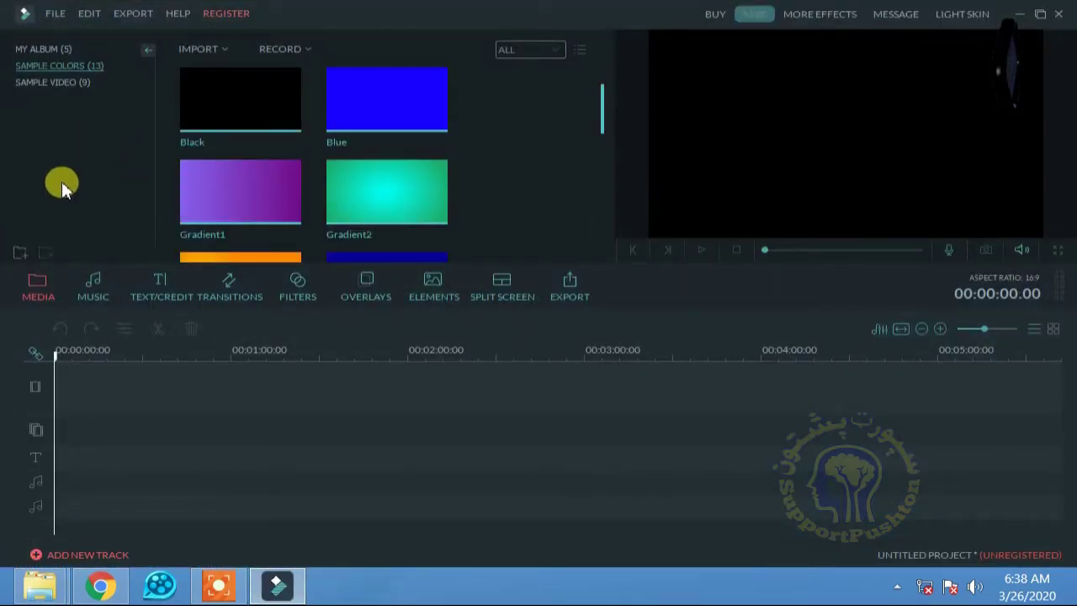
{"action": "left_click", "coordinate": [224, 13]}
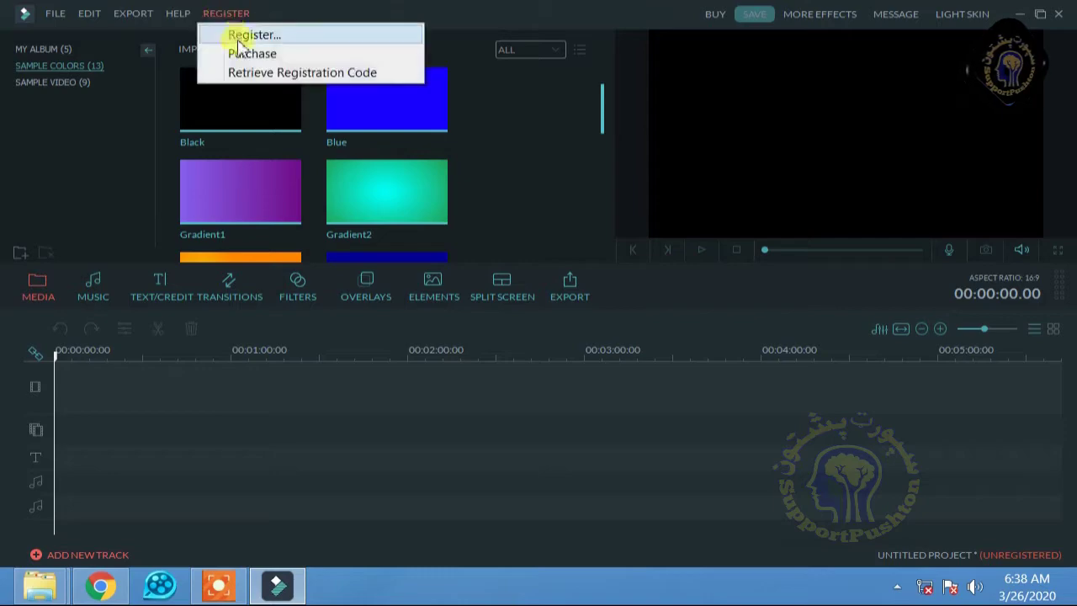
{"action": "left_click", "coordinate": [249, 37]}
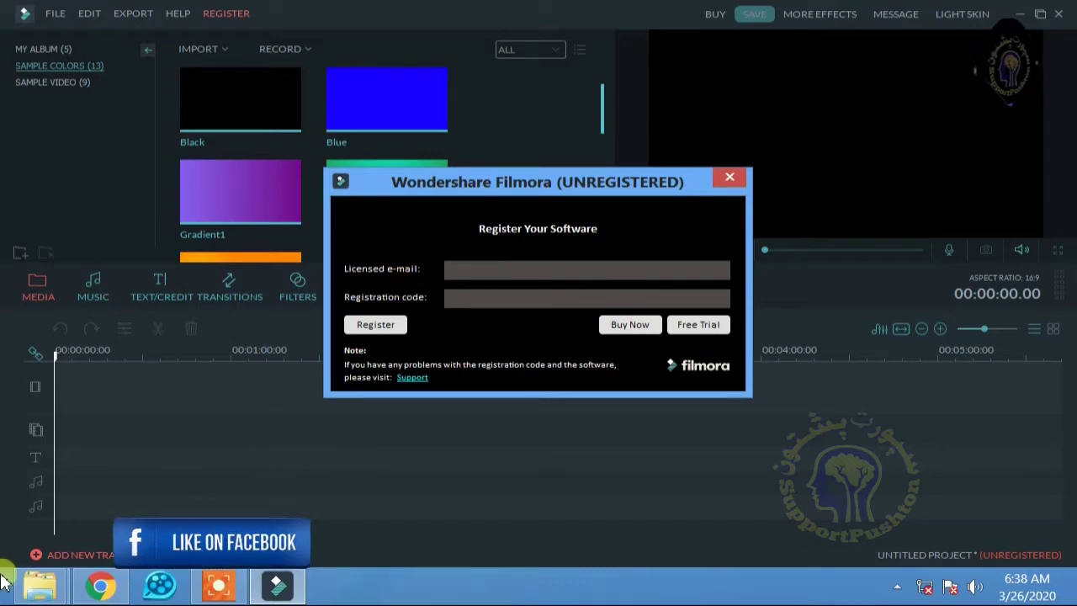
{"action": "mouse_move", "coordinate": [48, 599]}
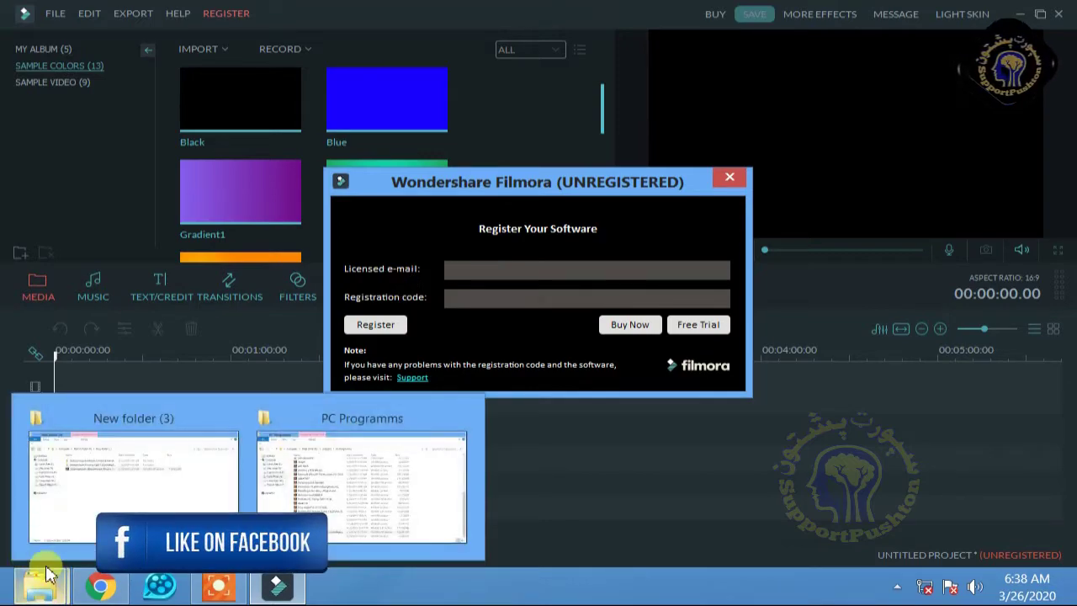
Switch to File Explorer, open the extracted Wondershare_Filmora_7.8.9.1 folder and view the KeyGen archive's contents in WinRAR
{"action": "left_click", "coordinate": [77, 495]}
{"action": "right_click", "coordinate": [233, 190]}
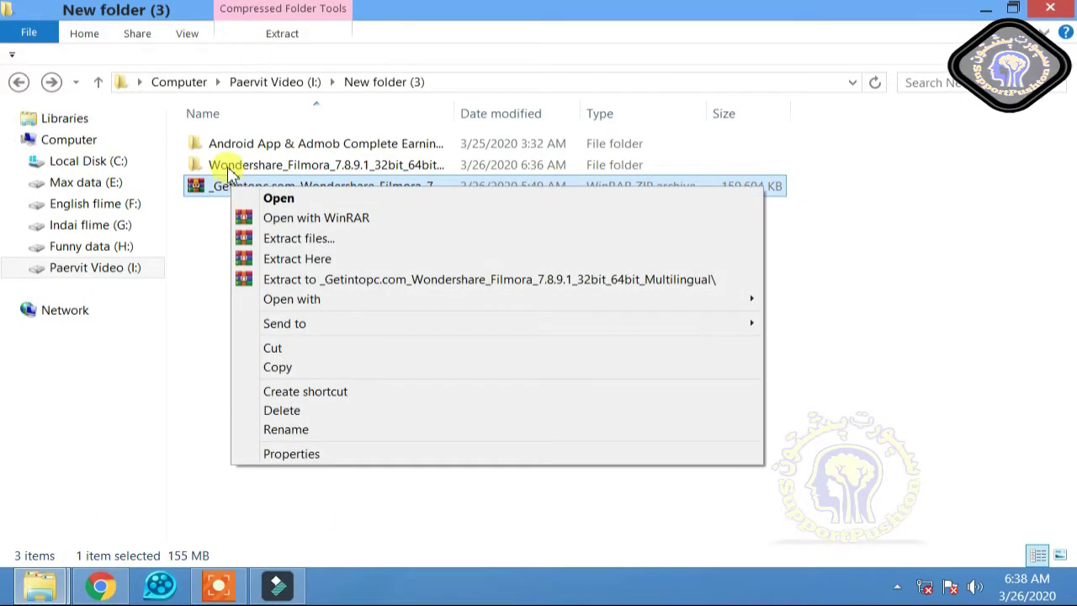
{"action": "double_click", "coordinate": [241, 164]}
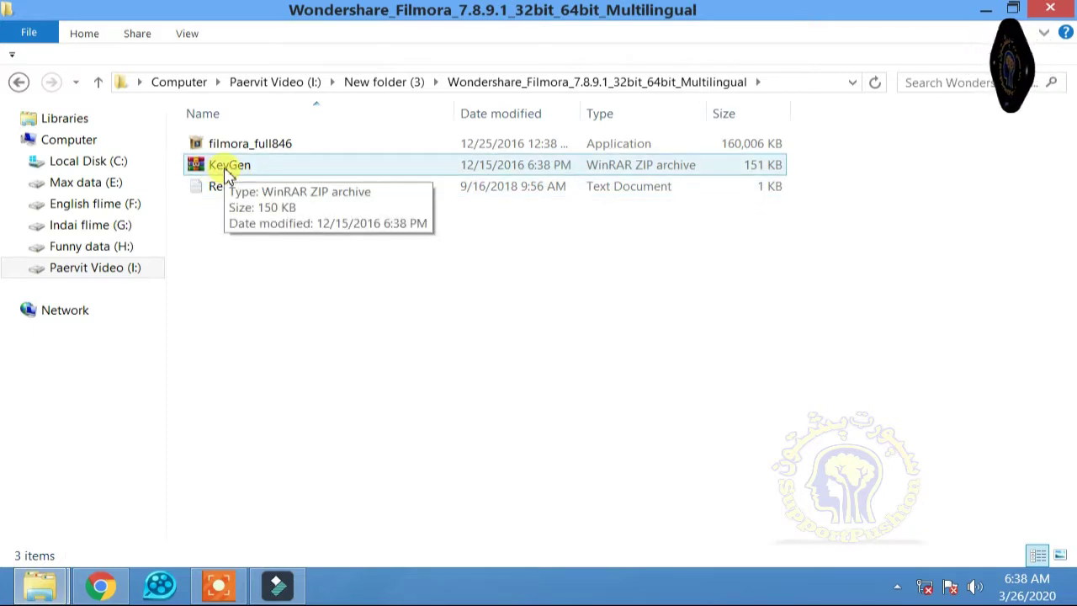
{"action": "left_click", "coordinate": [229, 168]}
{"action": "double_click", "coordinate": [229, 168]}
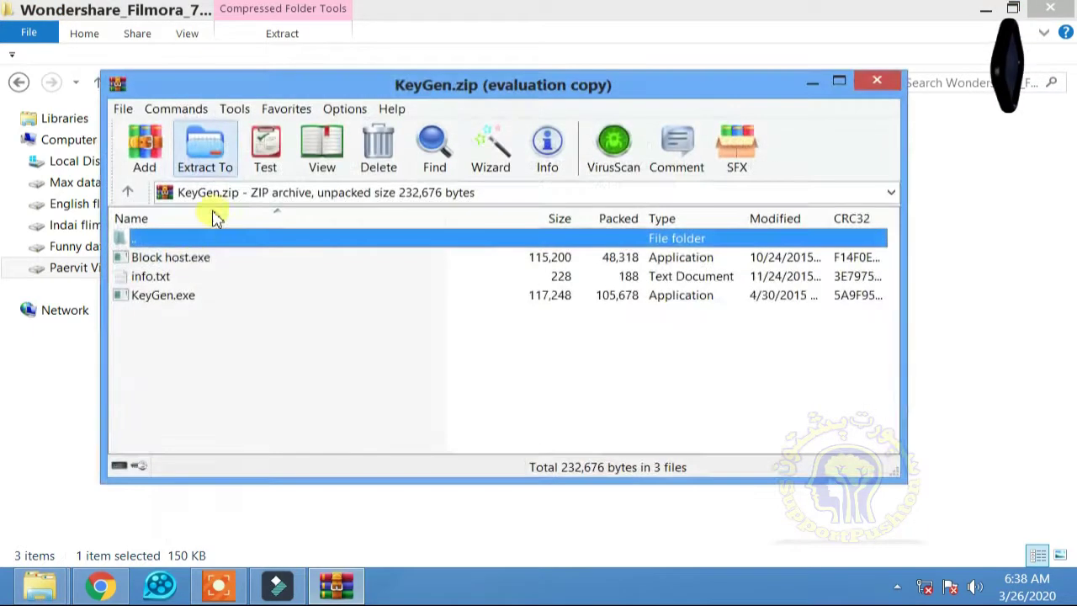
Try to run KeyGen.exe and Block host.exe from inside the archive, and close the archive window
{"action": "left_click", "coordinate": [168, 299]}
{"action": "double_click", "coordinate": [178, 305]}
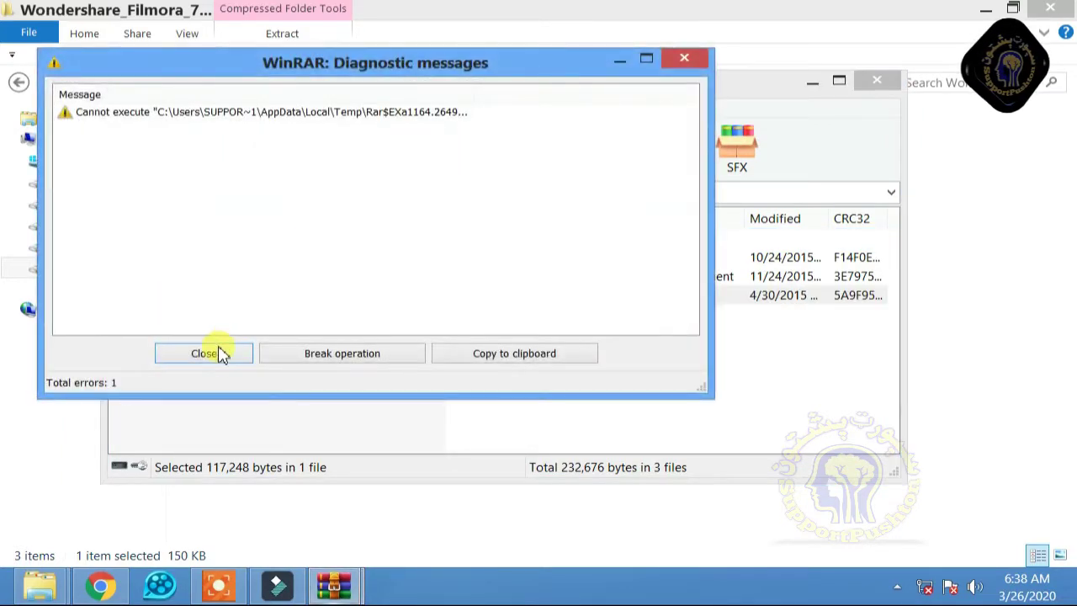
{"action": "left_click", "coordinate": [215, 350]}
{"action": "double_click", "coordinate": [151, 257]}
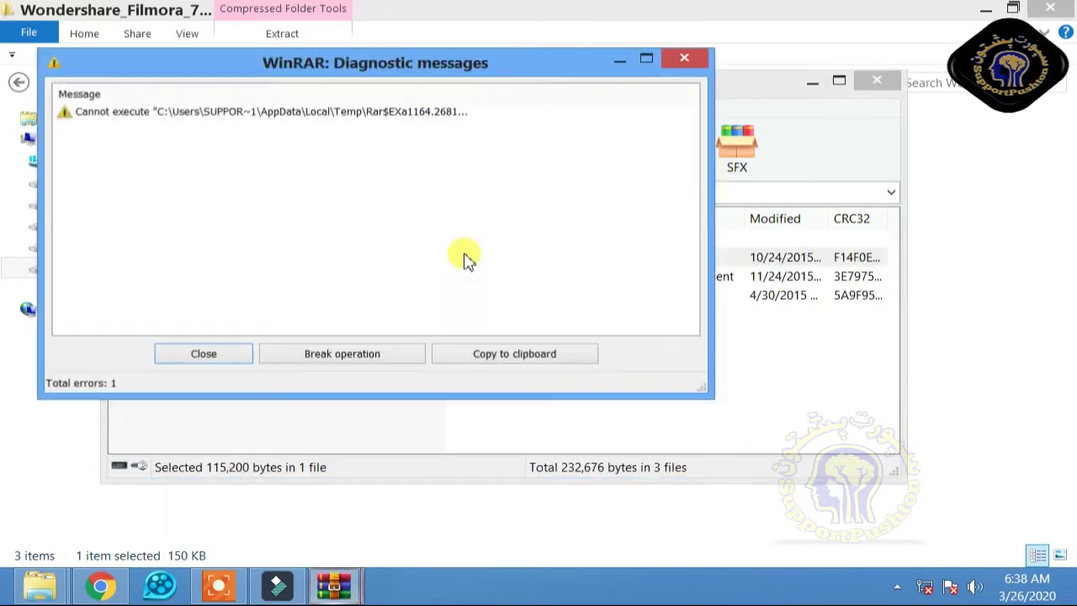
{"action": "left_click", "coordinate": [240, 351]}
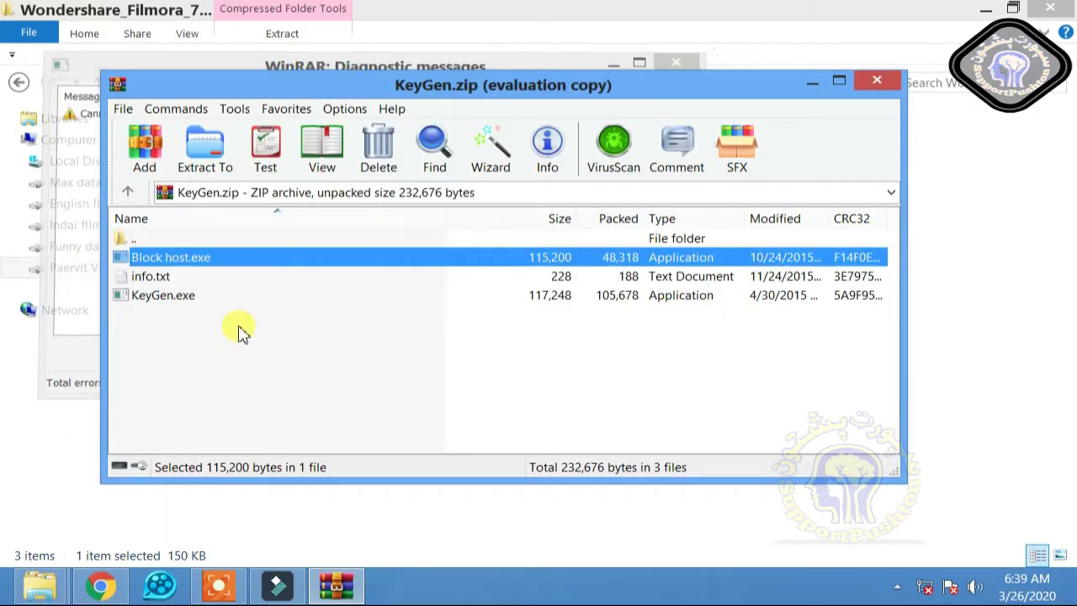
{"action": "left_click", "coordinate": [876, 80]}
Extract the KeyGen archive into the current folder and try to run the extracted KeyGen application
{"action": "right_click", "coordinate": [218, 173]}
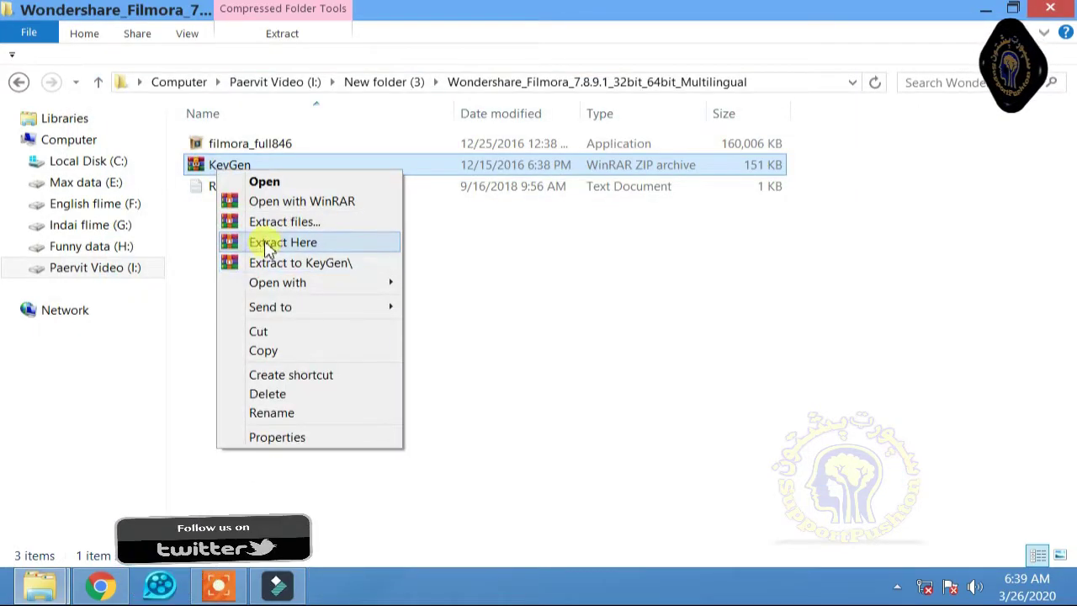
{"action": "left_click", "coordinate": [260, 242]}
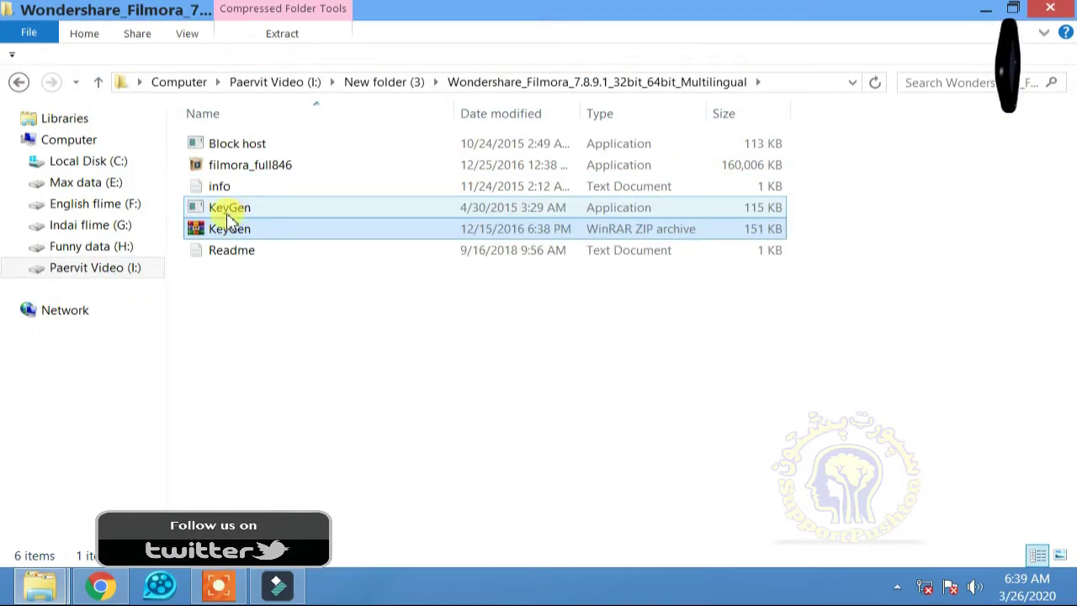
{"action": "double_click", "coordinate": [229, 210]}
{"action": "left_click", "coordinate": [781, 320]}
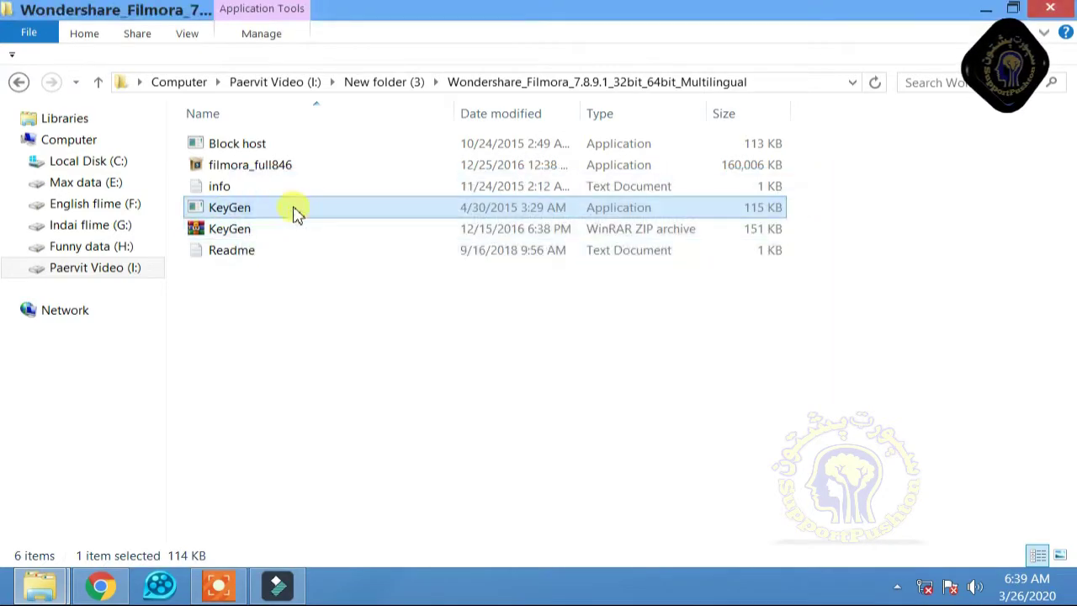
{"action": "double_click", "coordinate": [263, 209]}
{"action": "left_click", "coordinate": [754, 326]}
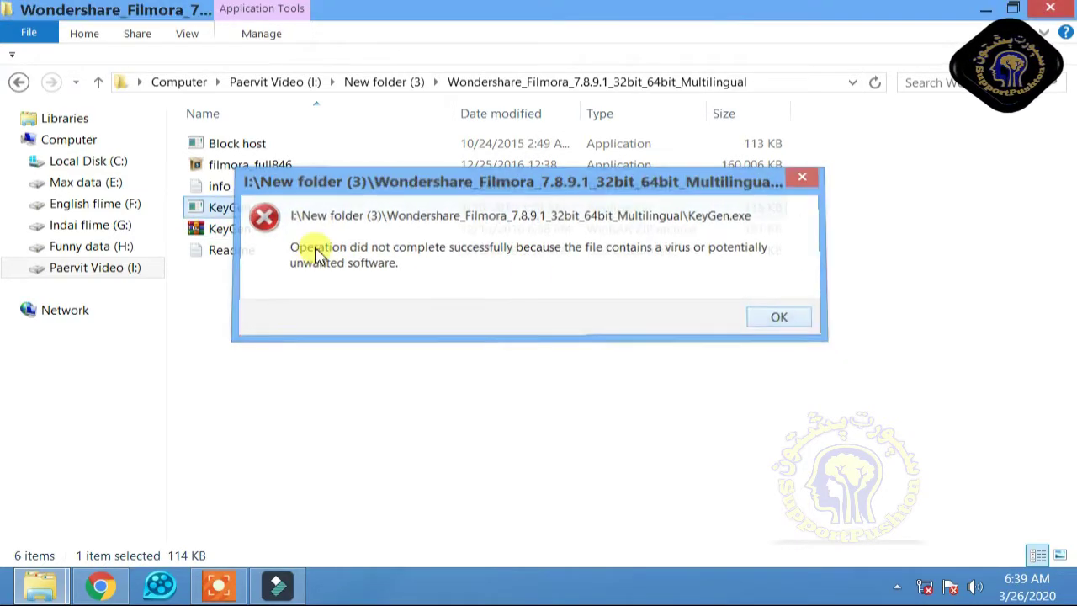
Reopen the KeyGen archive, try again to run KeyGen.exe from inside it, and close the archive
{"action": "double_click", "coordinate": [233, 228]}
{"action": "double_click", "coordinate": [223, 294]}
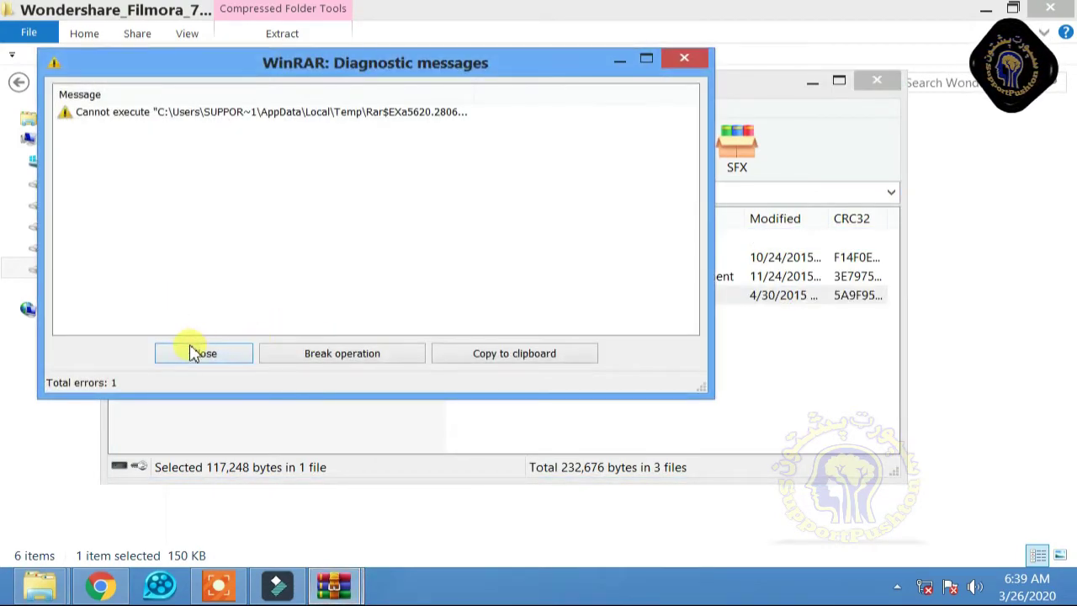
{"action": "left_click", "coordinate": [193, 352]}
{"action": "double_click", "coordinate": [403, 299]}
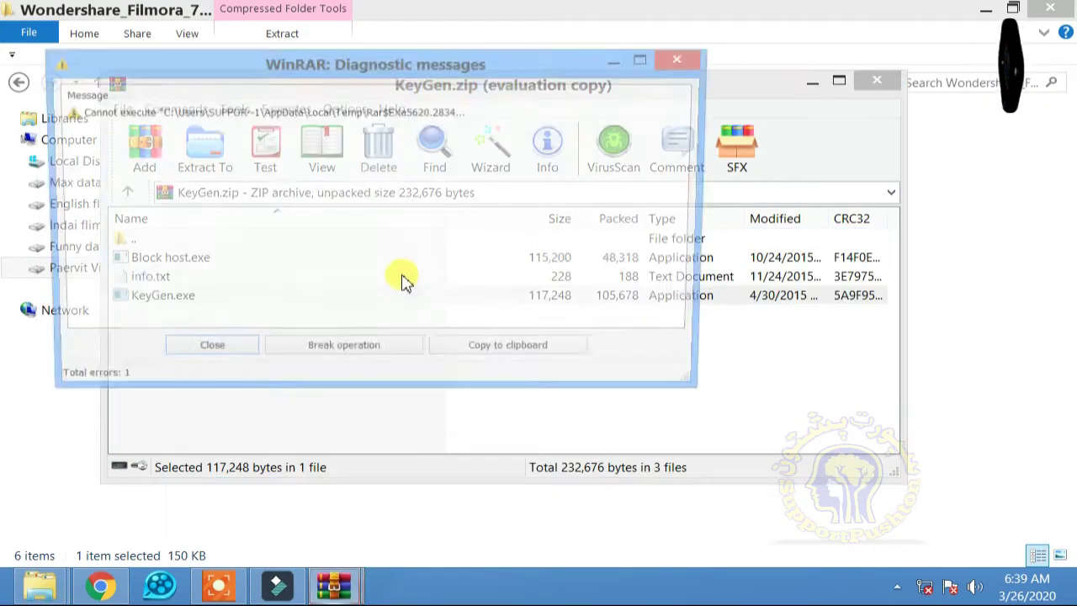
{"action": "left_click", "coordinate": [703, 62]}
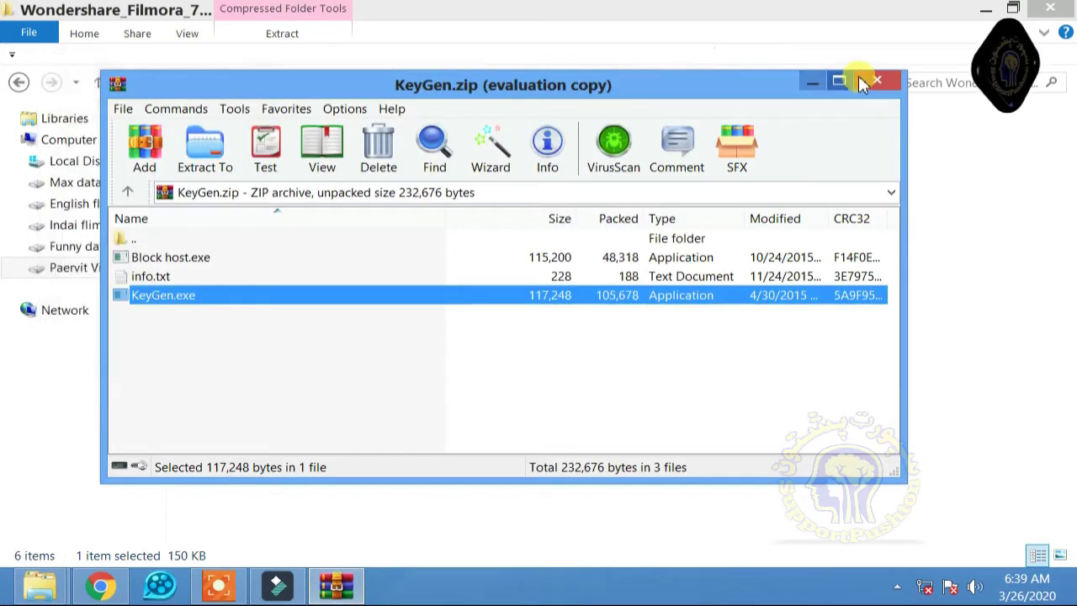
{"action": "left_click", "coordinate": [876, 81]}
Try to run the extracted KeyGen and Block host applications from the folder
{"action": "left_click", "coordinate": [253, 228]}
{"action": "right_click", "coordinate": [252, 229]}
{"action": "left_click", "coordinate": [216, 207]}
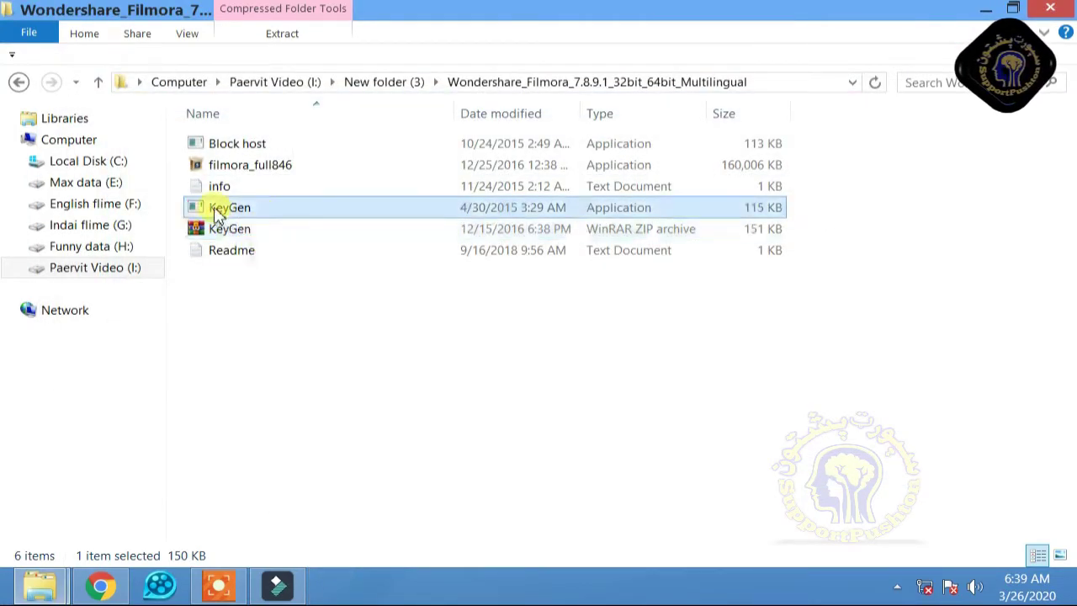
{"action": "double_click", "coordinate": [216, 207]}
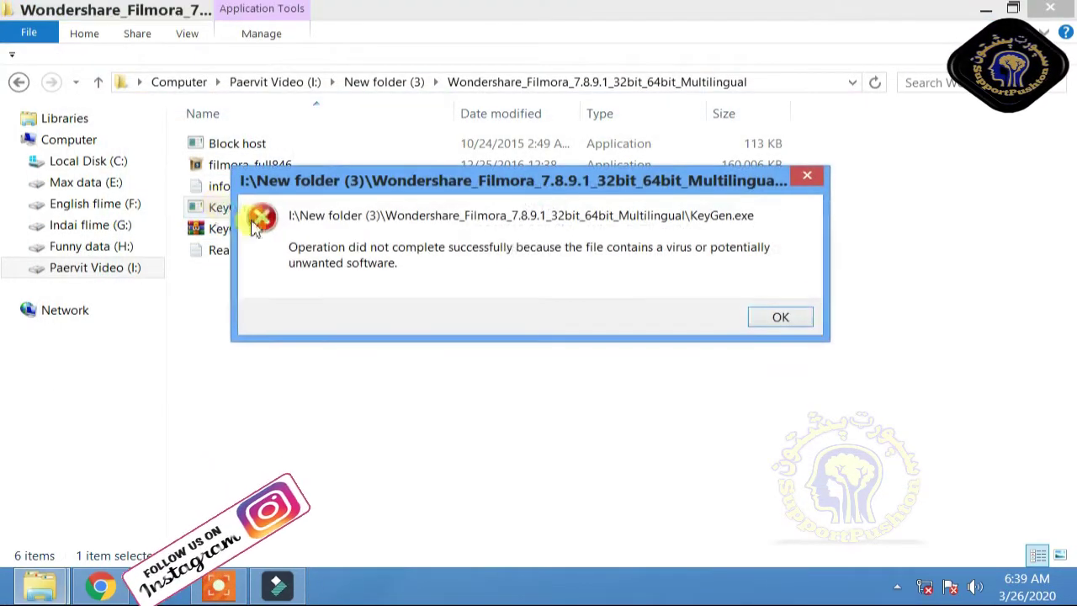
{"action": "left_click", "coordinate": [790, 318]}
{"action": "double_click", "coordinate": [264, 144]}
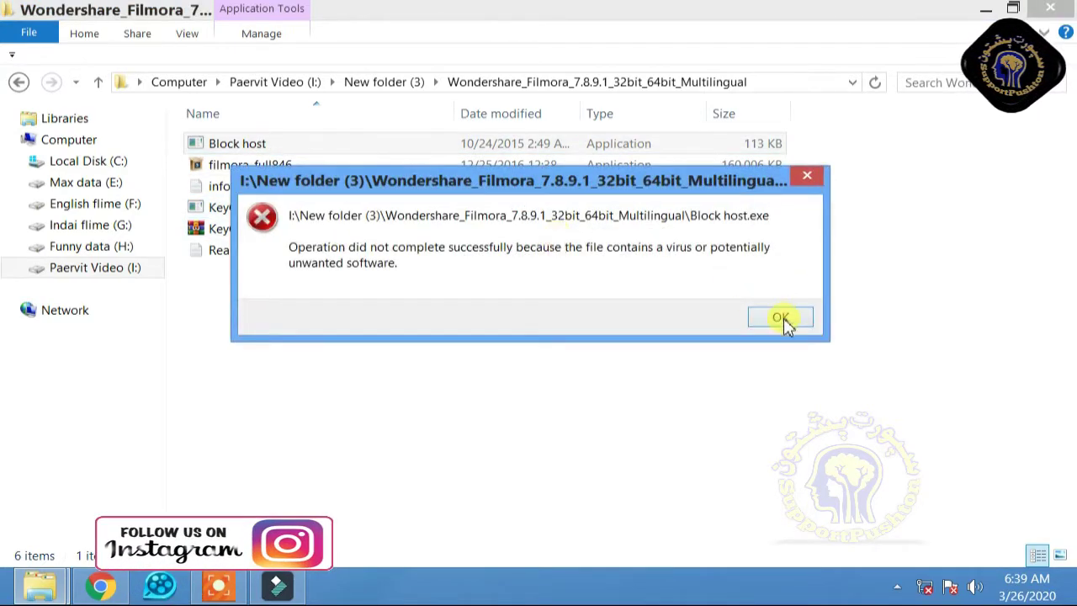
{"action": "left_click", "coordinate": [785, 318]}
Open the KeyGen archive again and launch KeyGen.exe from inside it
{"action": "left_click", "coordinate": [260, 223]}
{"action": "double_click", "coordinate": [248, 227]}
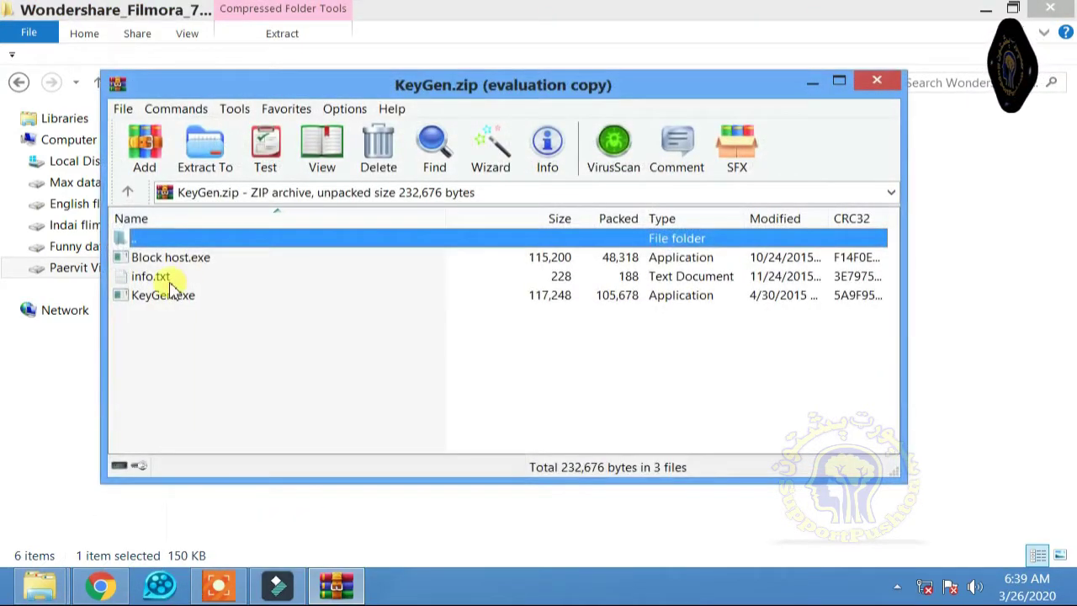
{"action": "left_click", "coordinate": [175, 305]}
{"action": "double_click", "coordinate": [178, 299]}
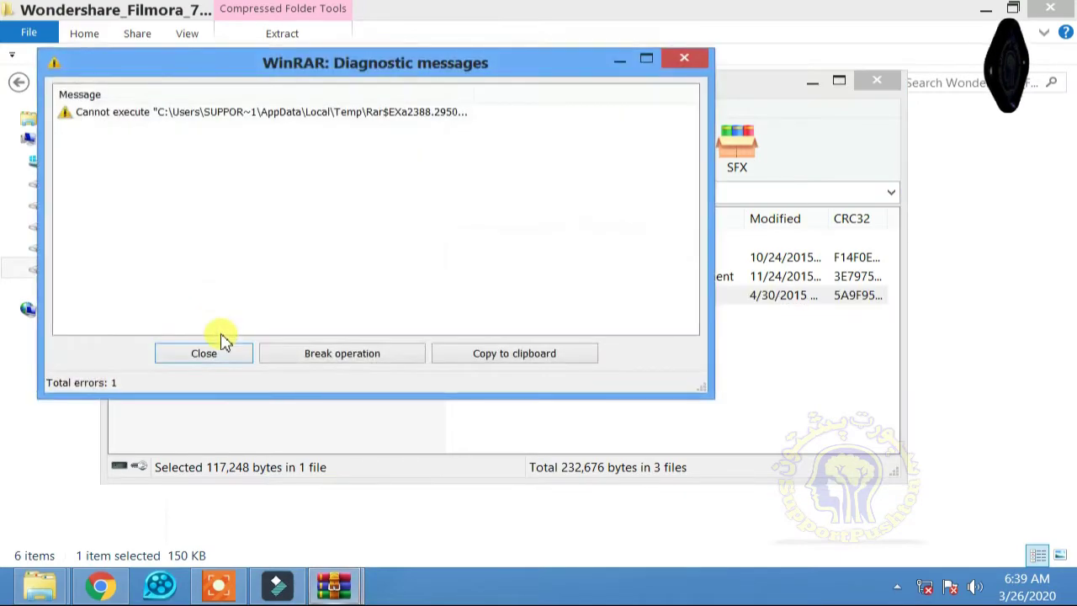
{"action": "left_click", "coordinate": [214, 354]}
{"action": "double_click", "coordinate": [192, 296]}
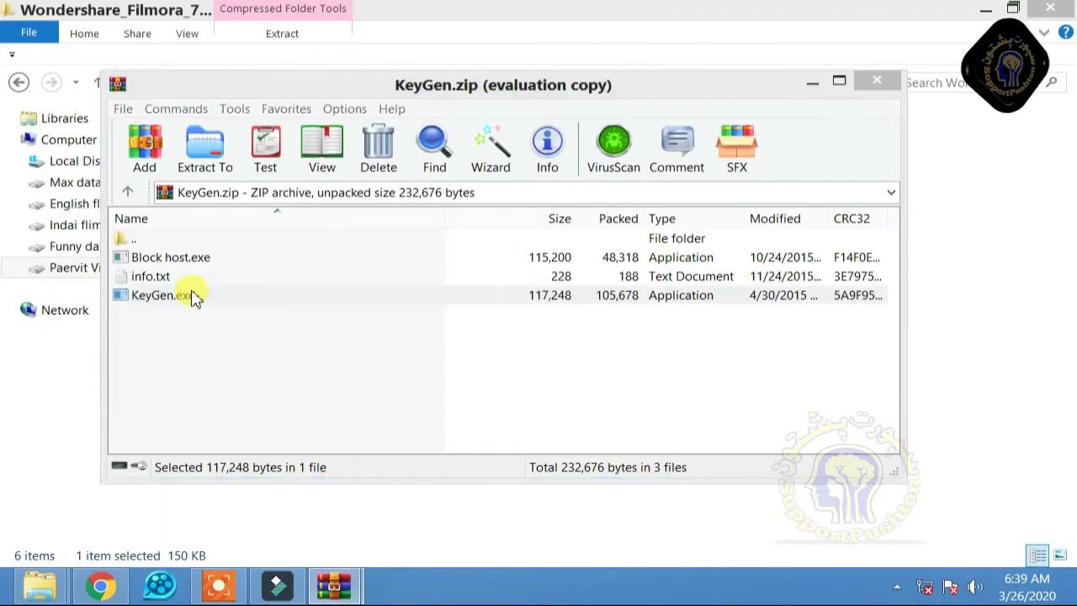
{"action": "left_click", "coordinate": [211, 358]}
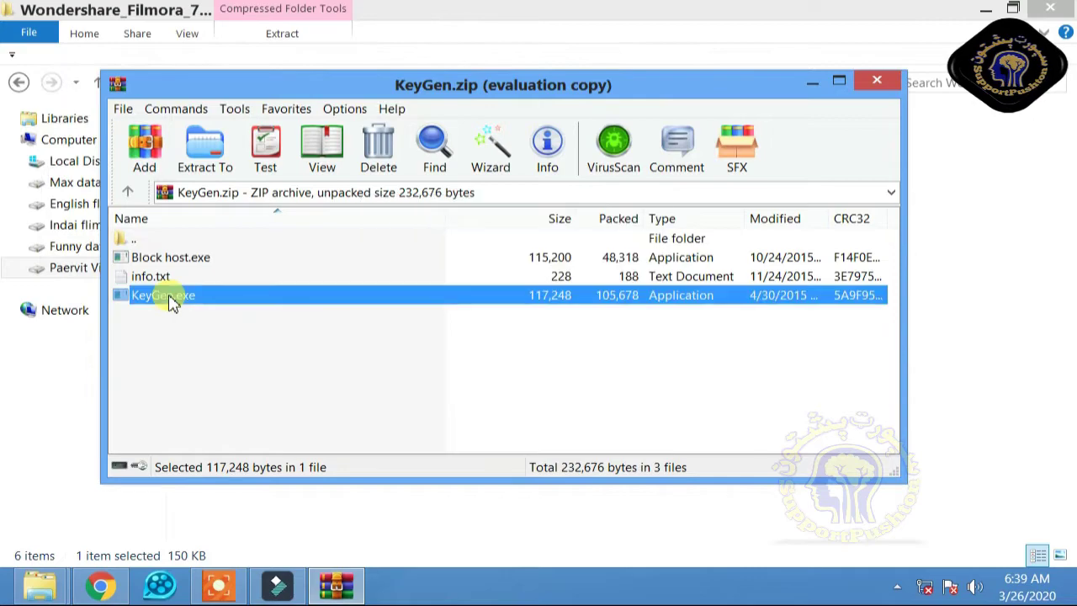
{"action": "double_click", "coordinate": [239, 295]}
{"action": "key", "text": "Escape"}
{"action": "double_click", "coordinate": [165, 296]}
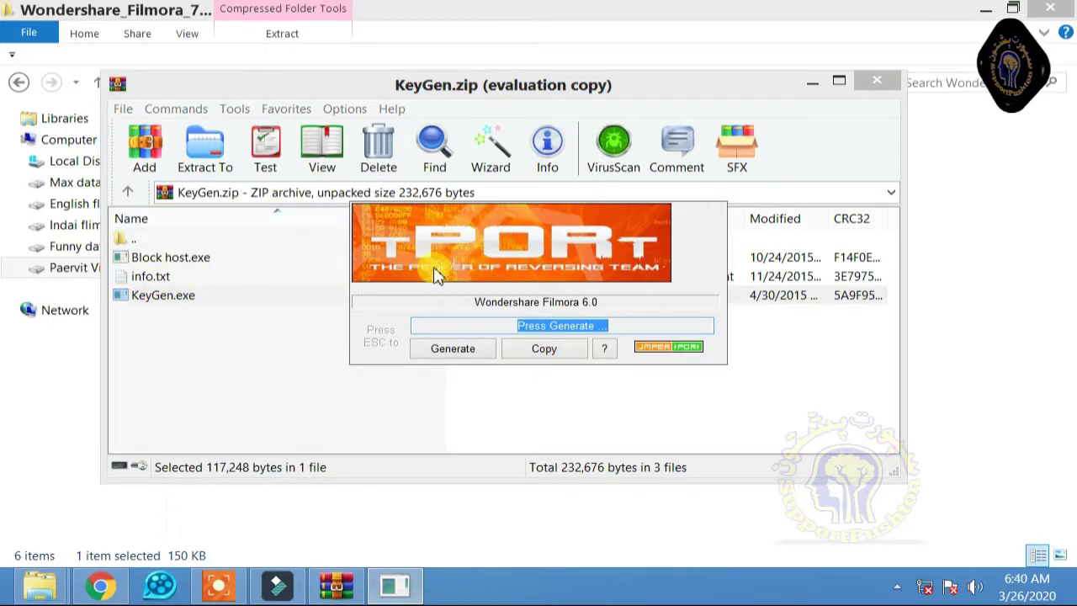
Generate a registration code in the KeyGen window and copy it
{"action": "left_click", "coordinate": [458, 351]}
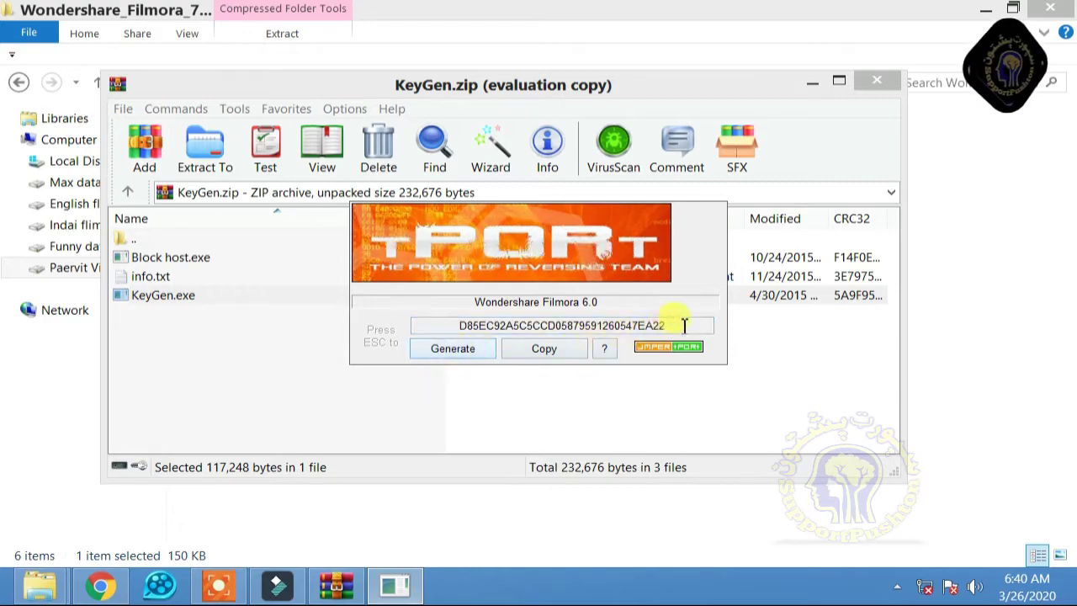
{"action": "left_click_drag", "start_coordinate": [684, 325], "coordinate": [413, 325]}
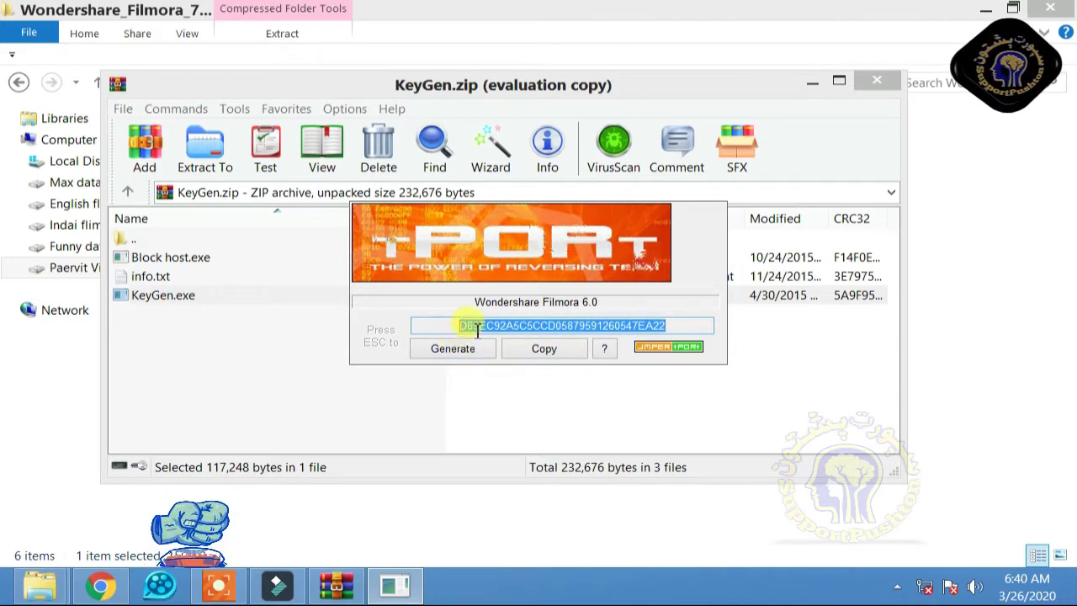
{"action": "right_click", "coordinate": [477, 329]}
{"action": "left_click", "coordinate": [515, 382]}
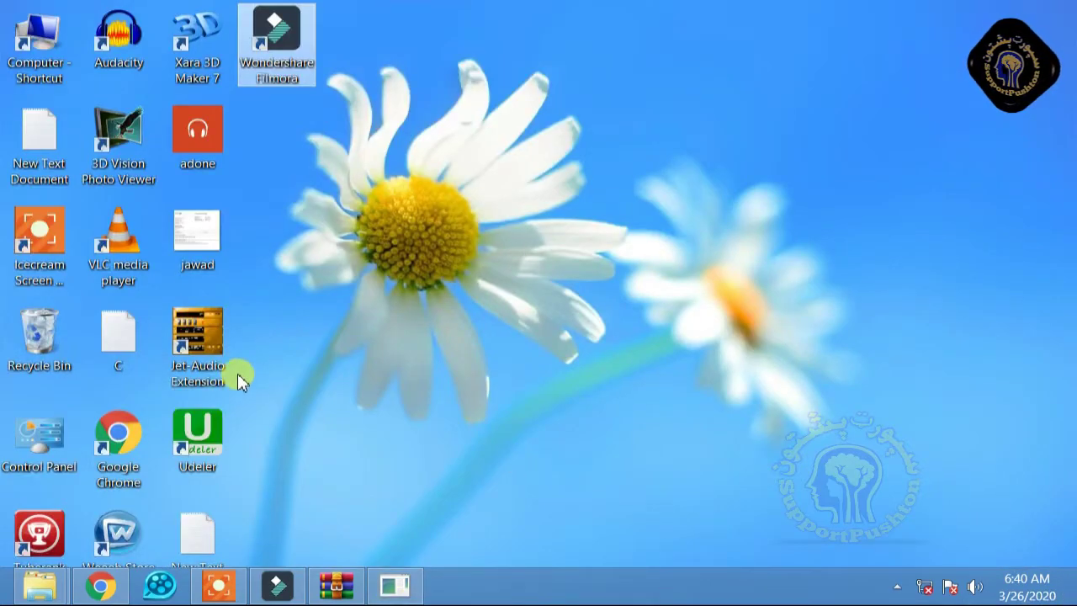
Open New Text Document (2) from the desktop in Notepad and paste the first registration code
{"action": "double_click", "coordinate": [211, 526]}
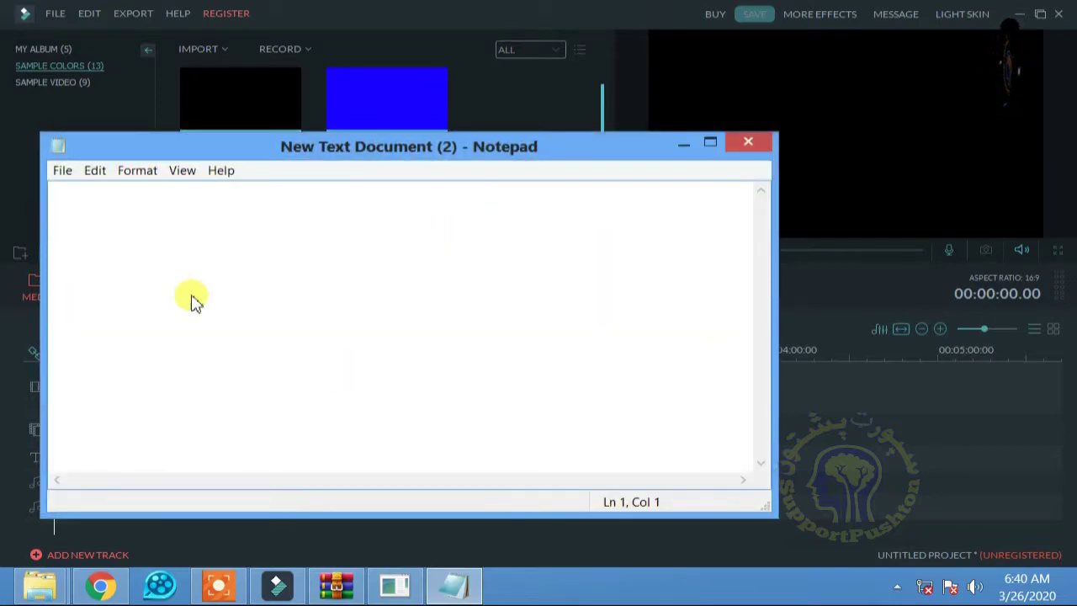
{"action": "right_click", "coordinate": [192, 302]}
{"action": "left_click", "coordinate": [246, 363]}
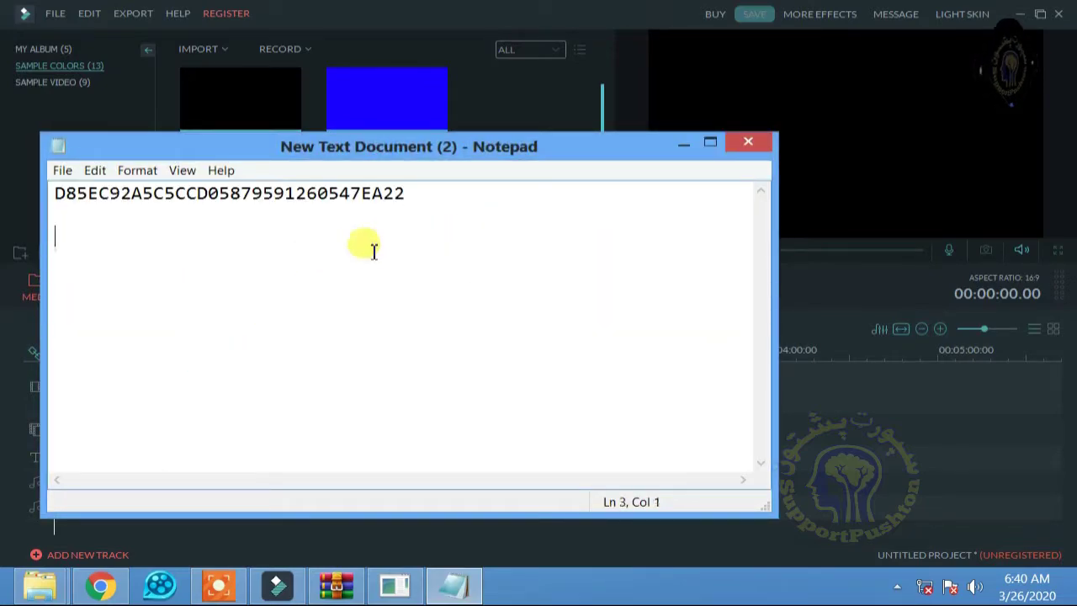
Return to the KeyGen window, generate a second registration code and copy it
{"action": "left_click", "coordinate": [341, 585]}
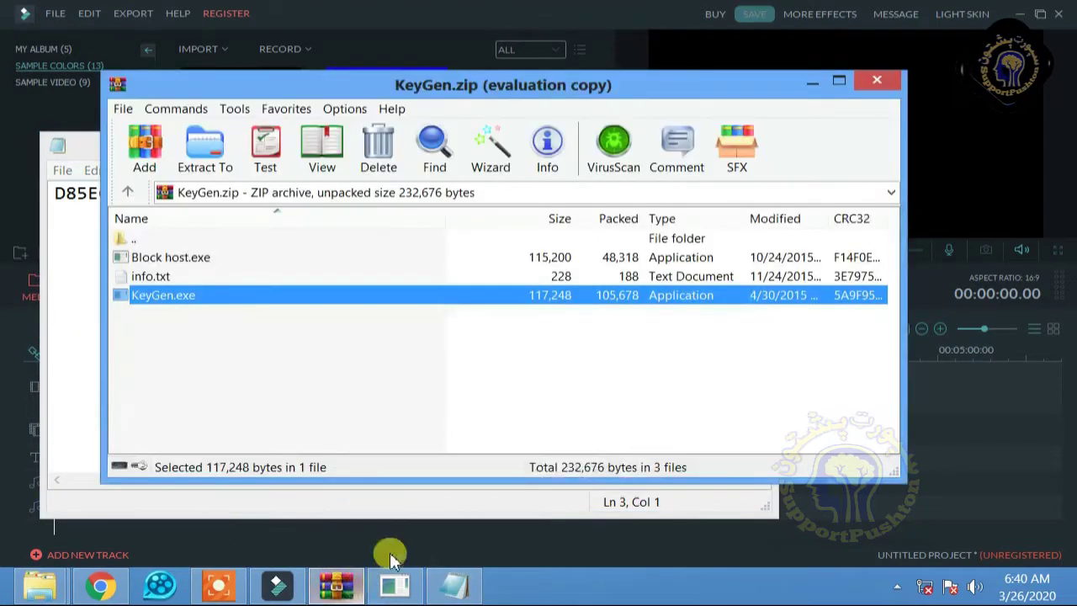
{"action": "left_click", "coordinate": [395, 585]}
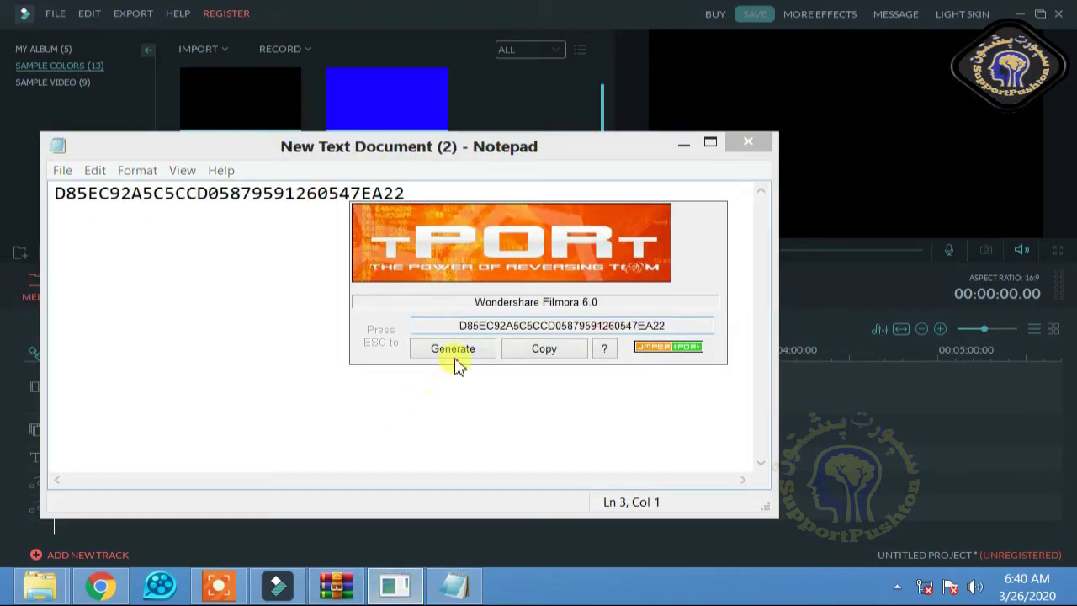
{"action": "left_click", "coordinate": [454, 350]}
{"action": "left_click_drag", "start_coordinate": [681, 322], "coordinate": [484, 333]}
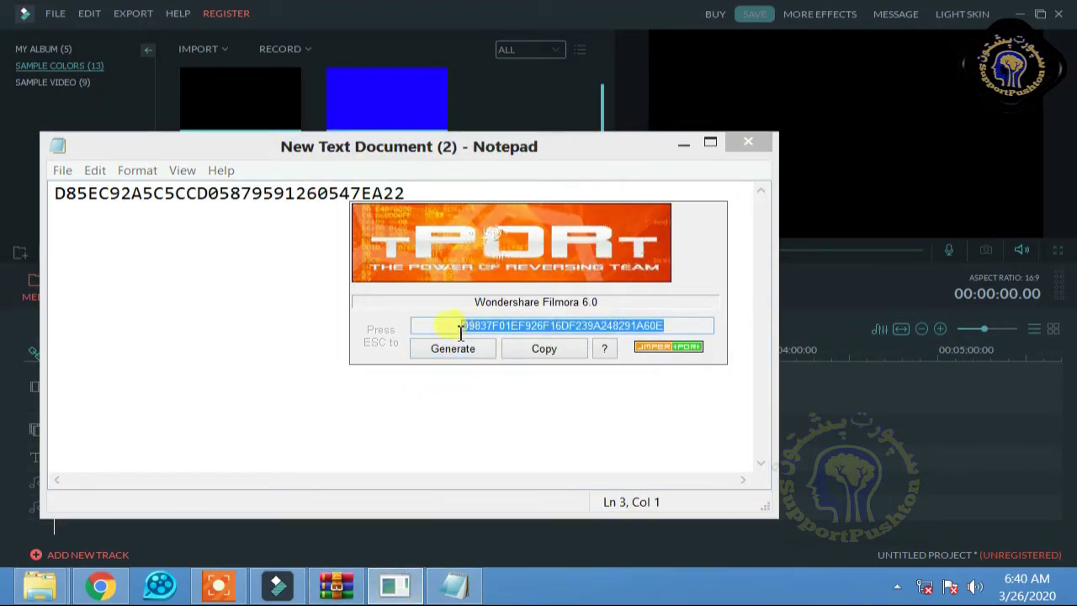
{"action": "right_click", "coordinate": [467, 329]}
{"action": "left_click", "coordinate": [501, 381]}
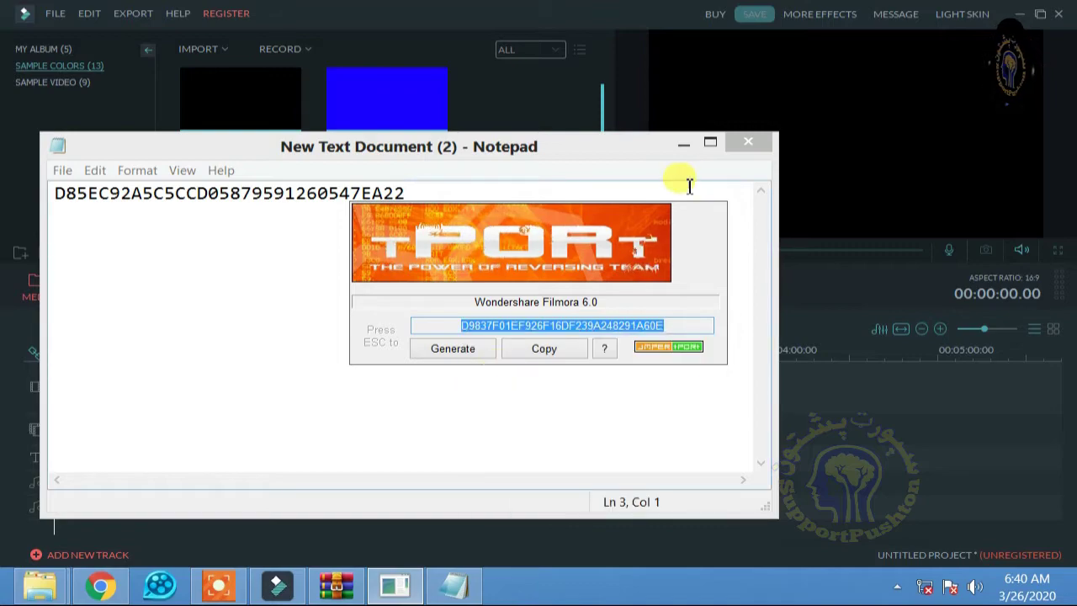
Close the KeyGen program and paste the second registration code below the first one in Notepad
{"action": "left_click_drag", "start_coordinate": [395, 586], "coordinate": [453, 407]}
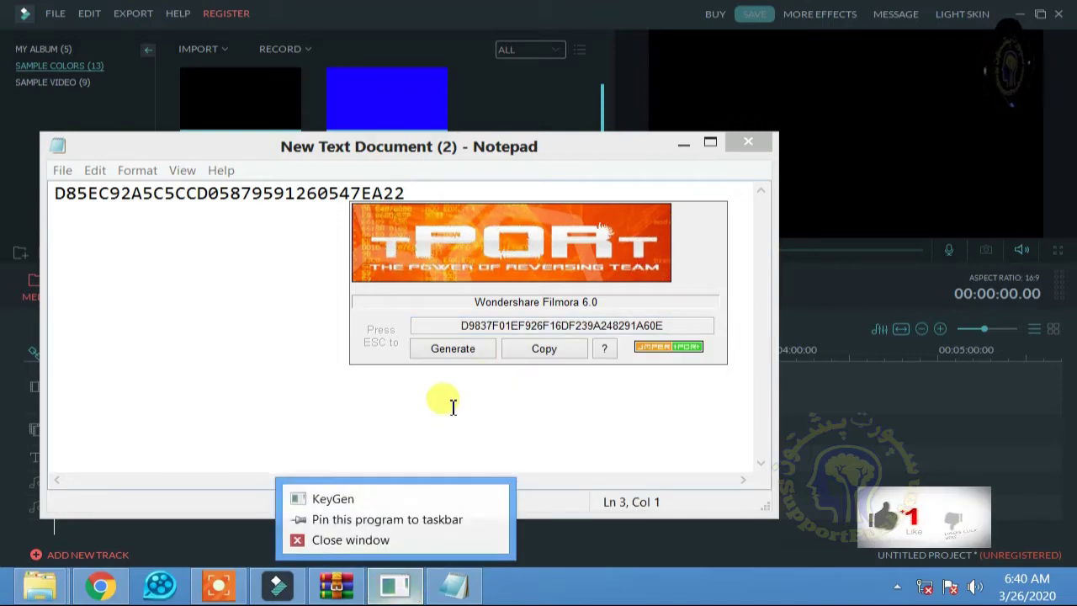
{"action": "left_click", "coordinate": [370, 539]}
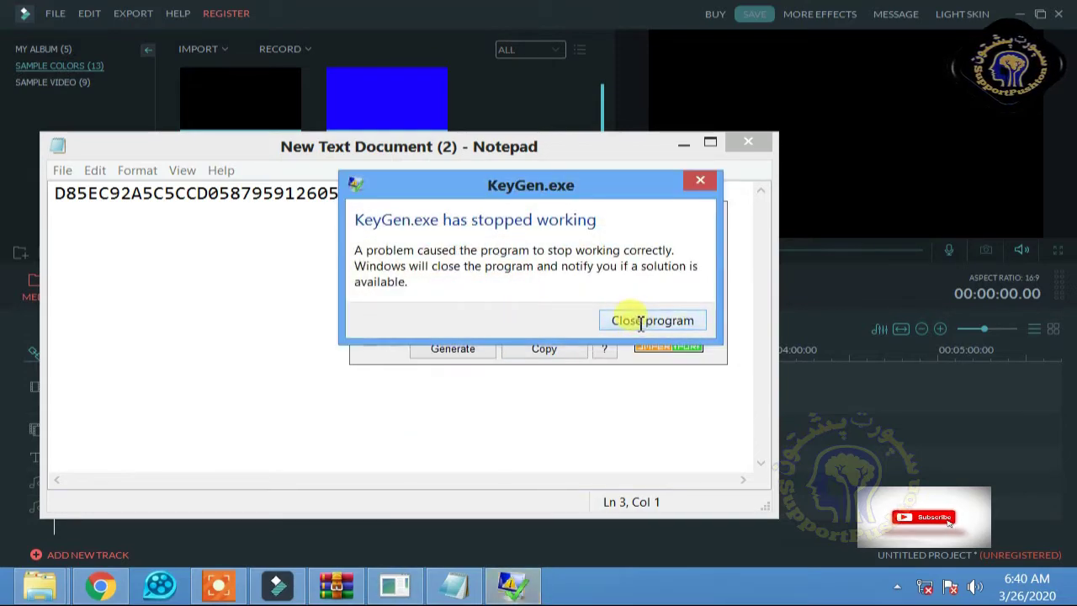
{"action": "left_click", "coordinate": [623, 321]}
{"action": "left_click", "coordinate": [430, 208]}
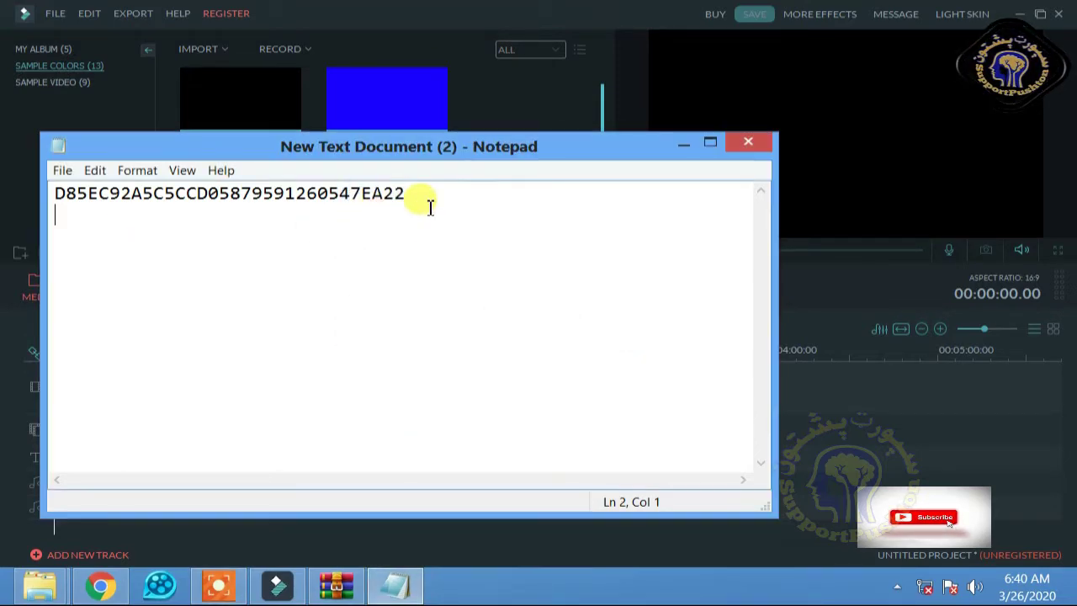
{"action": "left_click", "coordinate": [185, 295]}
{"action": "right_click", "coordinate": [185, 295]}
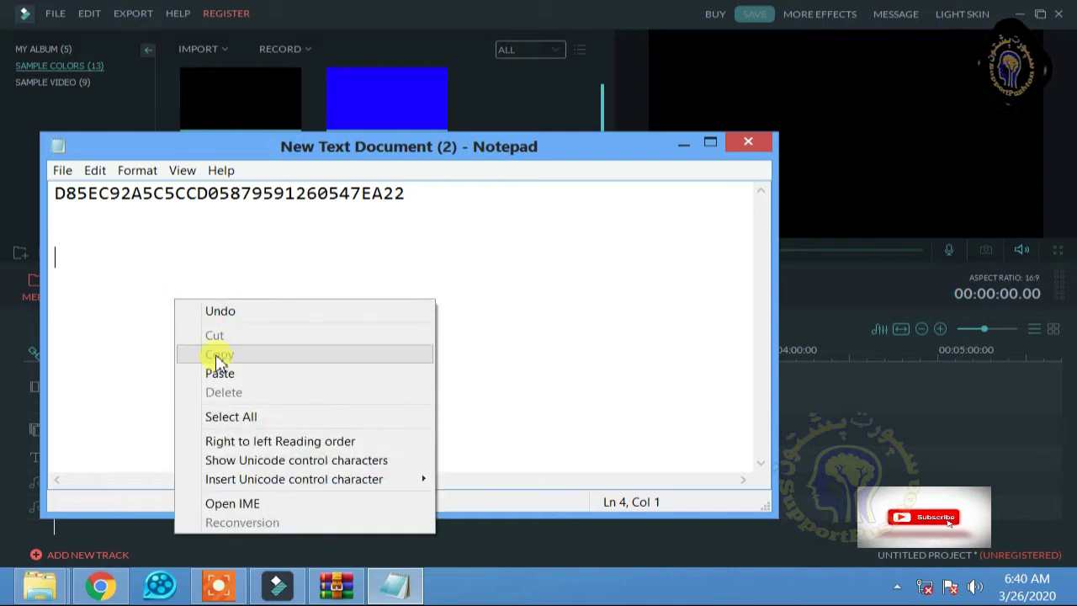
{"action": "left_click", "coordinate": [221, 372]}
Copy the first registration code from the Notepad document
{"action": "left_click_drag", "start_coordinate": [431, 194], "coordinate": [55, 193]}
{"action": "right_click", "coordinate": [57, 195]}
{"action": "left_click", "coordinate": [104, 253]}
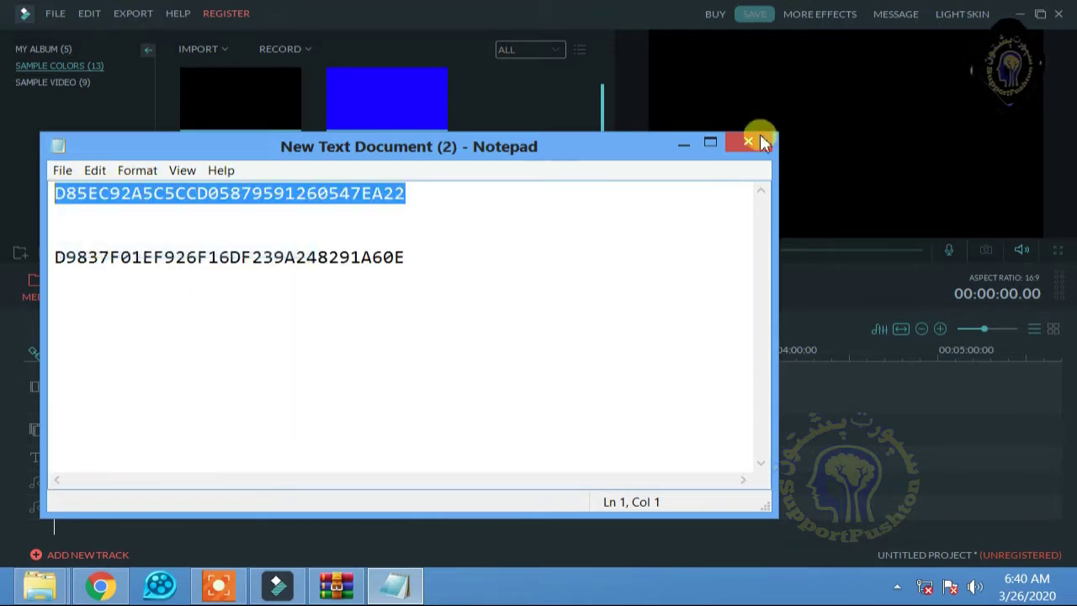
Insert lines above the first registration code in Notepad for the licensed e-mail address and move the document window lower
{"action": "left_click", "coordinate": [448, 197]}
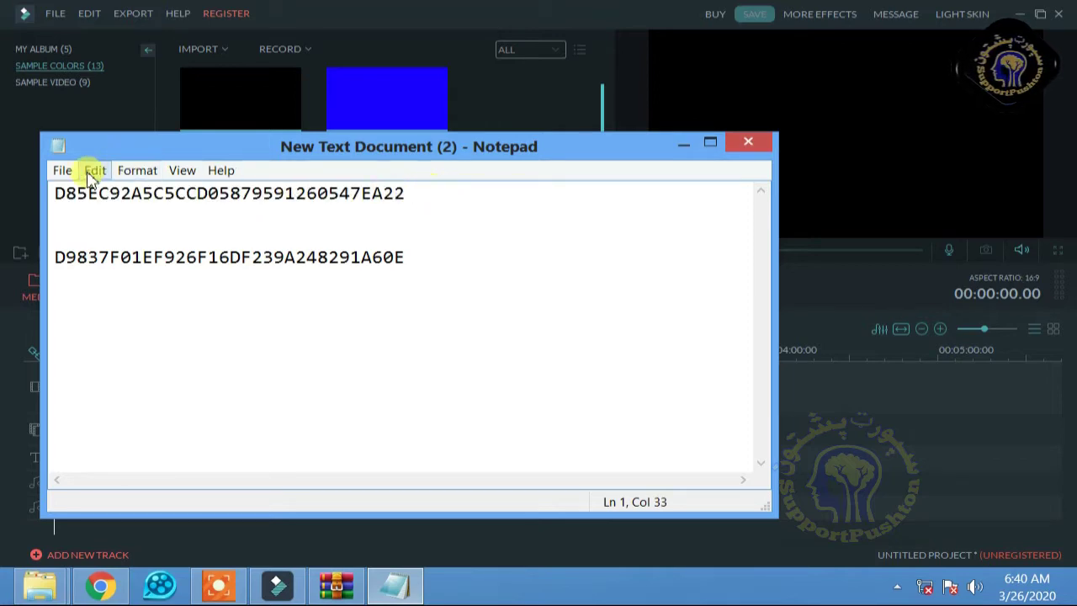
{"action": "key", "text": "Return"}
{"action": "key", "text": "Return"}
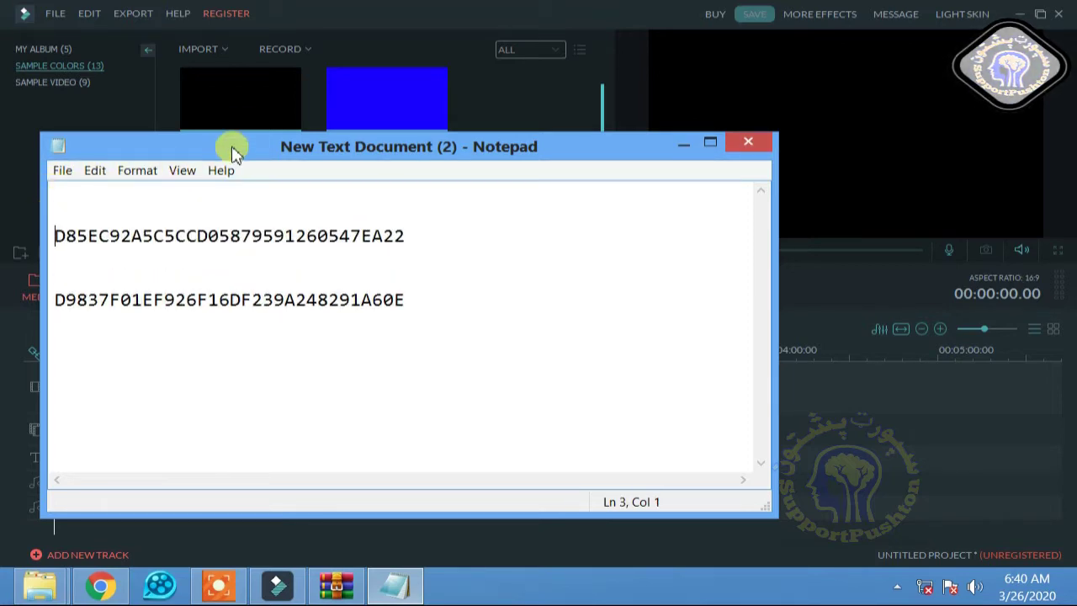
{"action": "left_click_drag", "start_coordinate": [337, 146], "coordinate": [336, 325]}
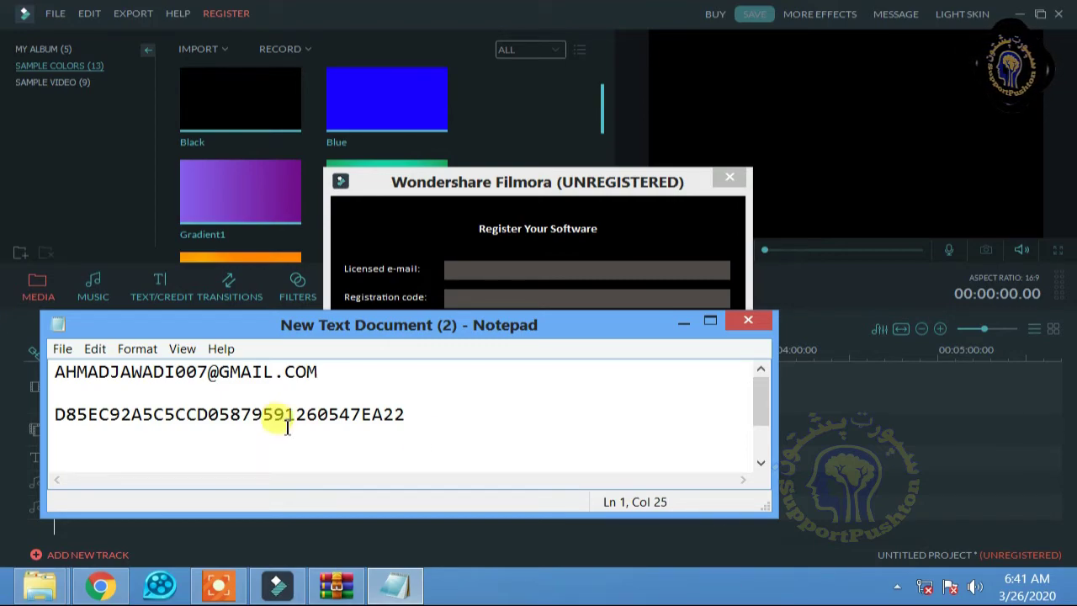
Copy the e-mail address from Notepad into the Licensed e-mail field of the Filmora registration form
{"action": "left_click_drag", "start_coordinate": [353, 374], "coordinate": [59, 383]}
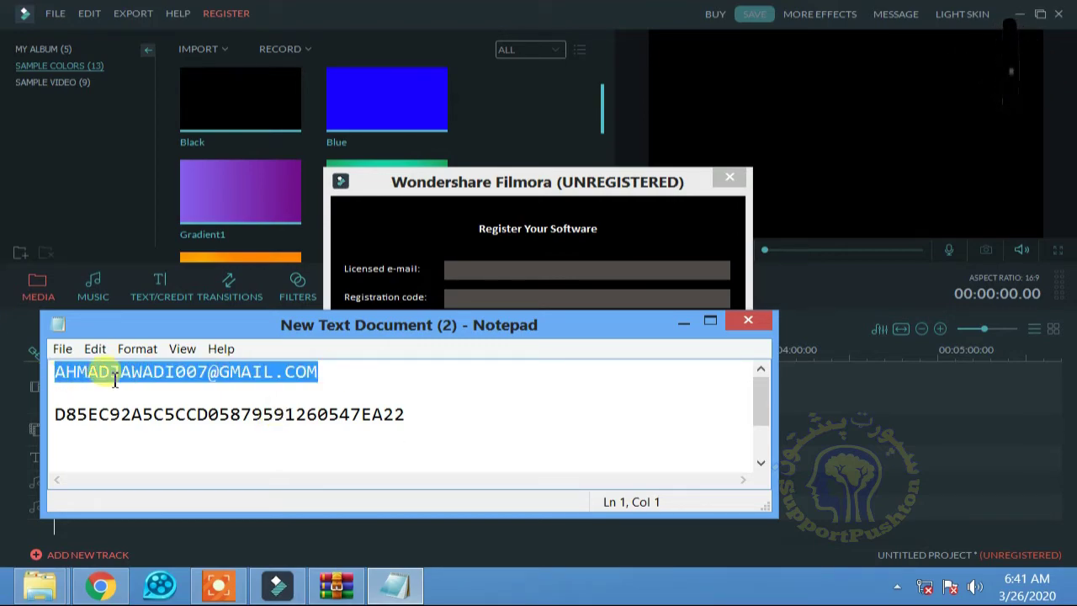
{"action": "left_click_drag", "start_coordinate": [438, 341], "coordinate": [619, 378]}
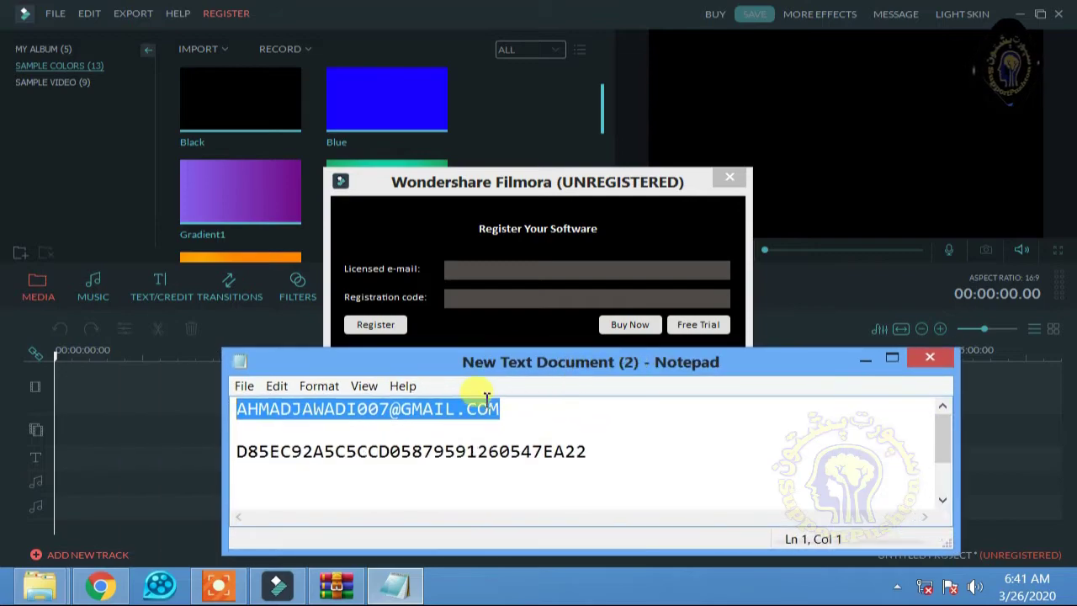
{"action": "right_click", "coordinate": [481, 402]}
{"action": "left_click", "coordinate": [533, 223]}
{"action": "left_click", "coordinate": [493, 270]}
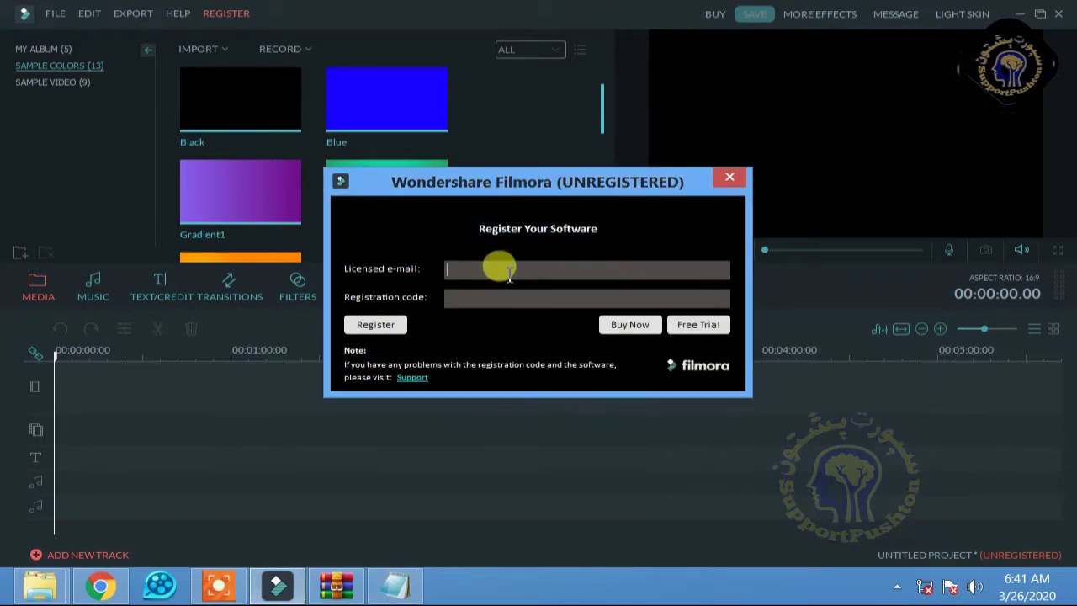
{"action": "right_click", "coordinate": [505, 270]}
{"action": "left_click", "coordinate": [551, 346]}
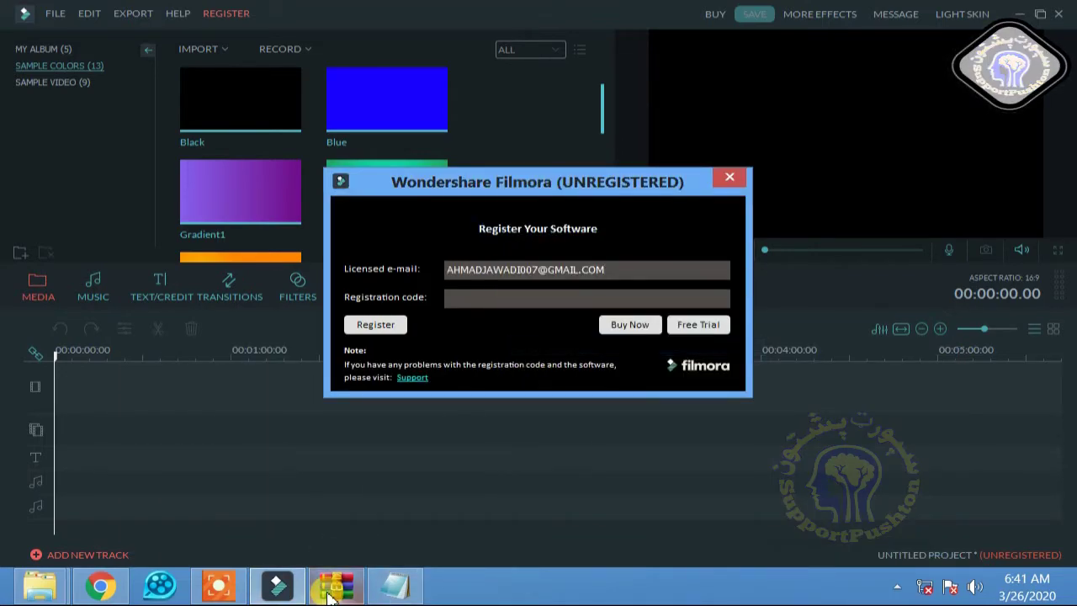
Copy the first registration code from Notepad into the Registration code field of the Filmora registration form
{"action": "left_click", "coordinate": [395, 585]}
{"action": "left_click_drag", "start_coordinate": [606, 449], "coordinate": [237, 452]}
{"action": "right_click", "coordinate": [246, 454]}
{"action": "left_click", "coordinate": [284, 271]}
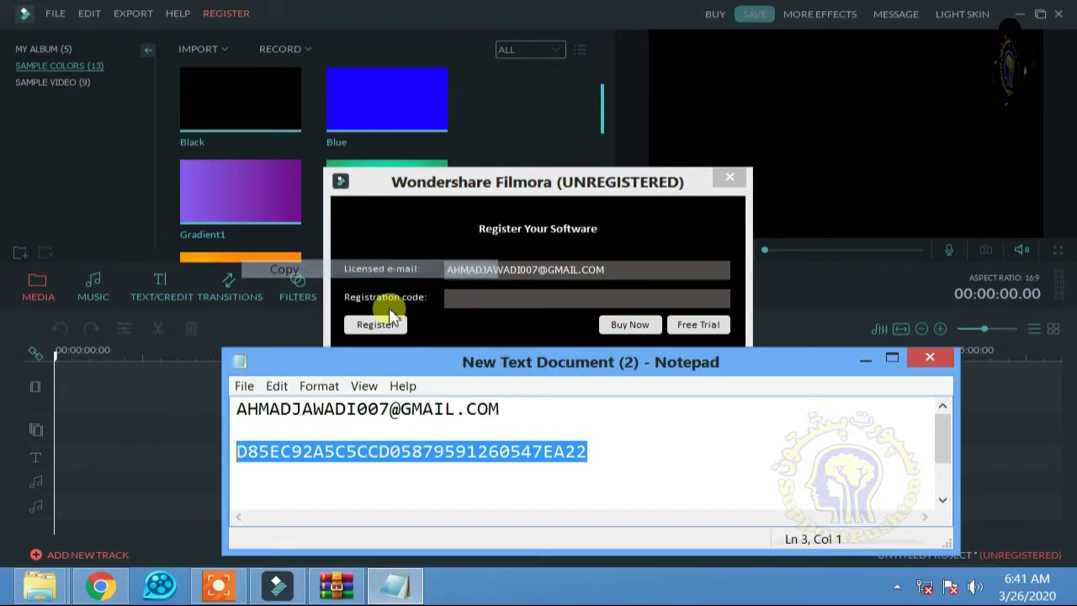
{"action": "left_click", "coordinate": [451, 295]}
{"action": "right_click", "coordinate": [452, 294]}
{"action": "left_click", "coordinate": [505, 368]}
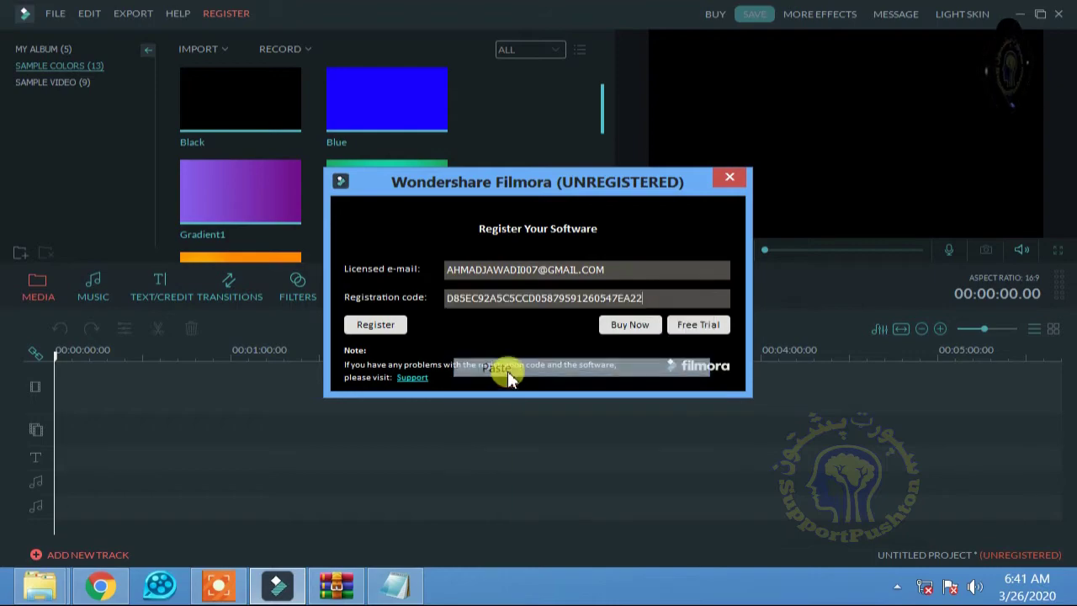
Try to register Filmora with the entered e-mail and registration code, dismissing the message dialogs
{"action": "left_click", "coordinate": [375, 326]}
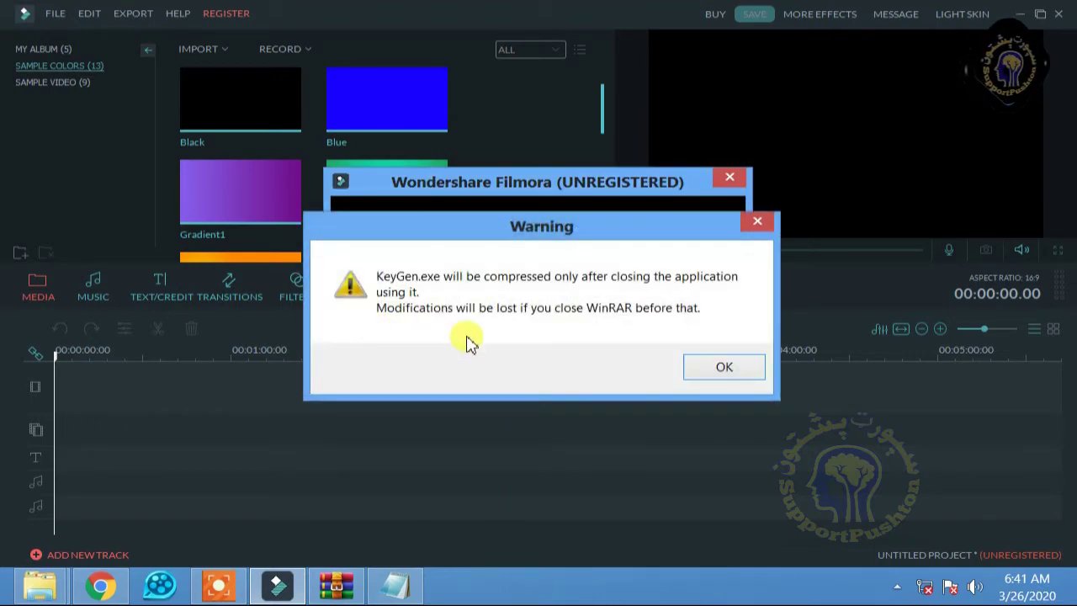
{"action": "left_click", "coordinate": [702, 366]}
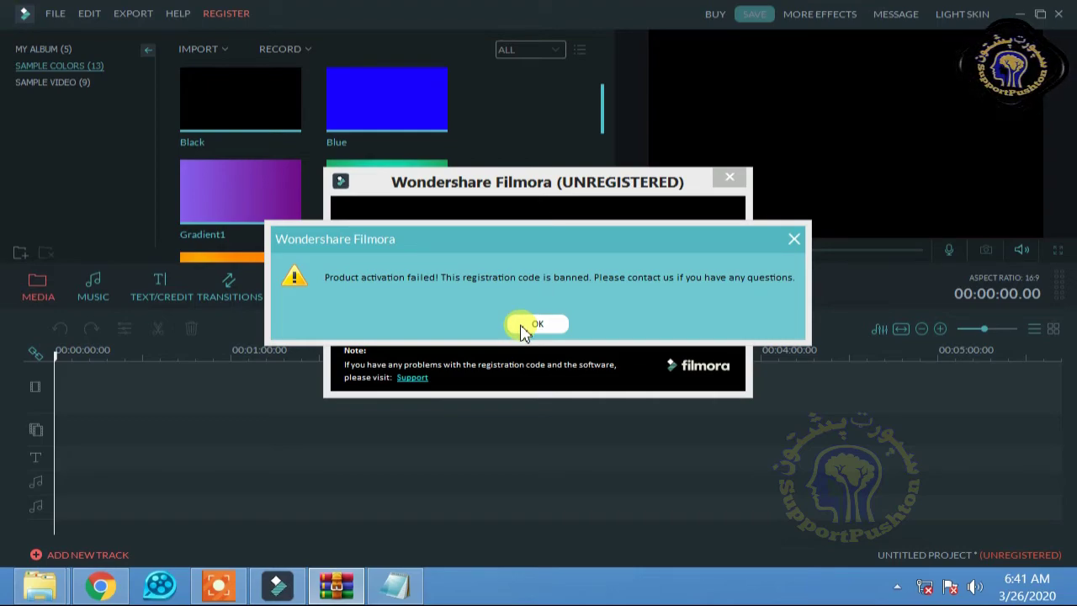
{"action": "left_click", "coordinate": [555, 327]}
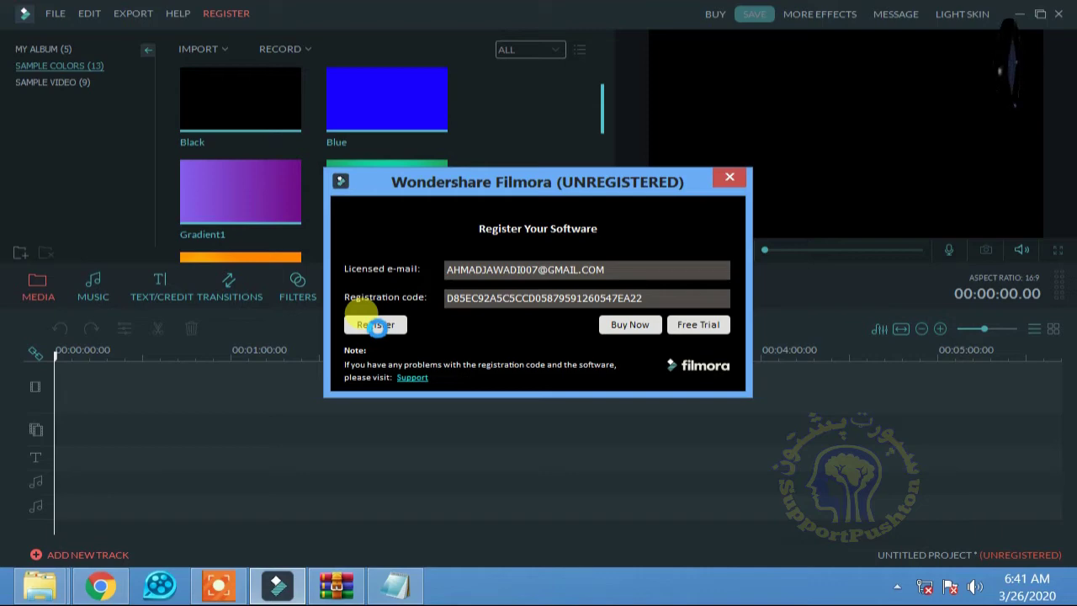
{"action": "left_click", "coordinate": [376, 326]}
{"action": "left_click", "coordinate": [526, 321]}
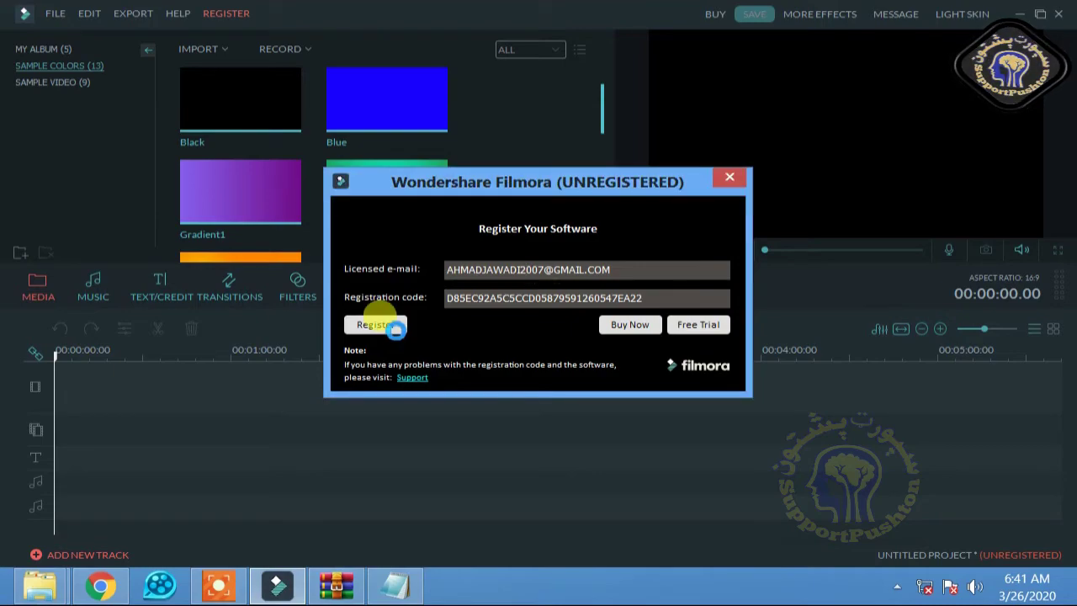
Register Filmora with the licensed e-mail altered by one extra digit, and close the Wondershare browser page to return to Filmora
{"action": "left_click", "coordinate": [396, 329]}
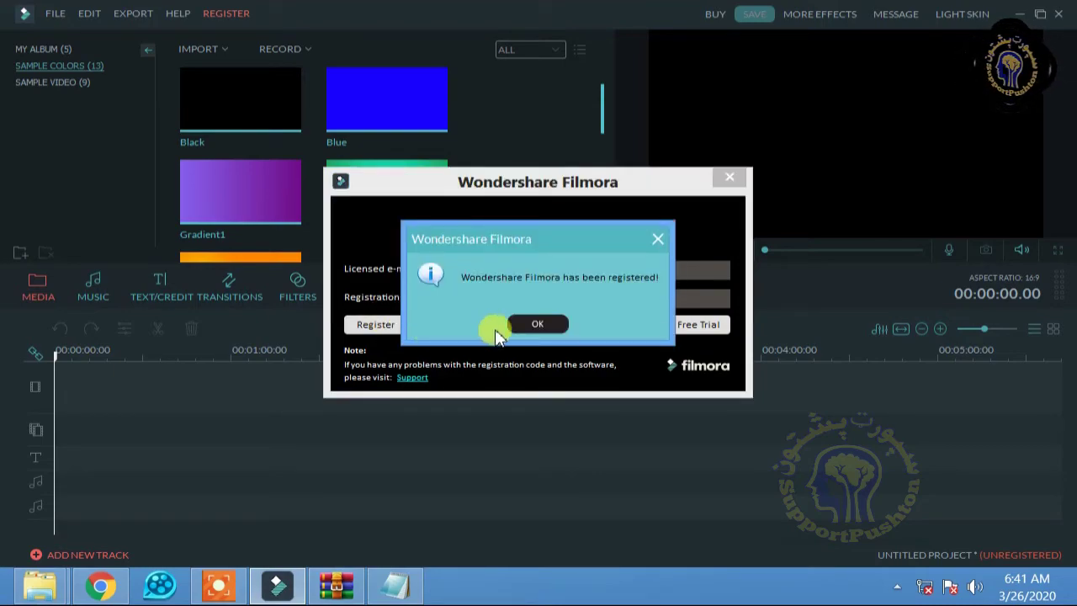
{"action": "left_click_drag", "start_coordinate": [577, 246], "coordinate": [746, 288]}
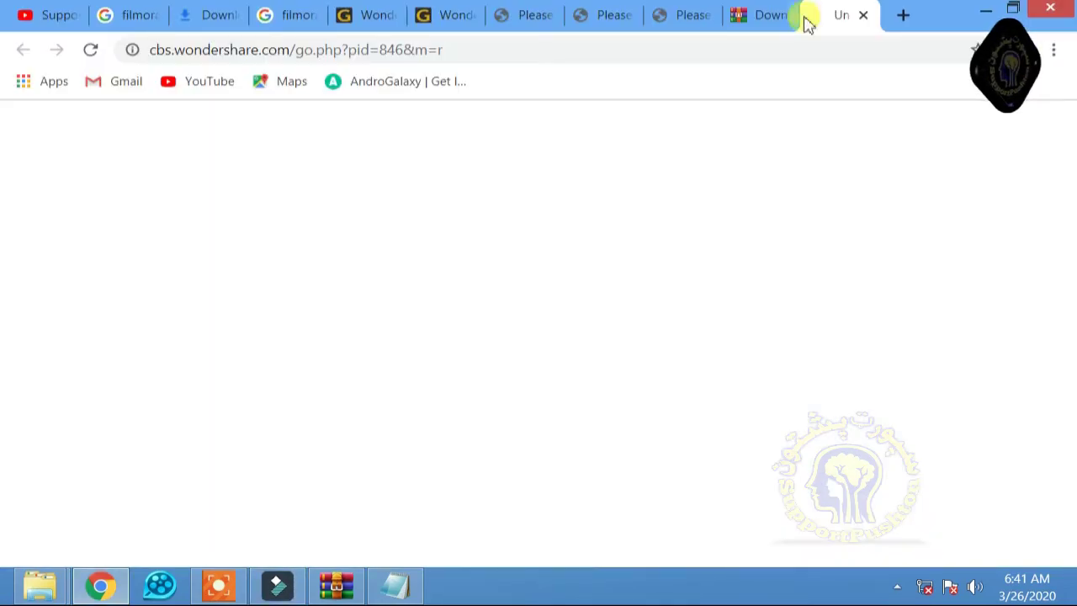
{"action": "left_click", "coordinate": [863, 15]}
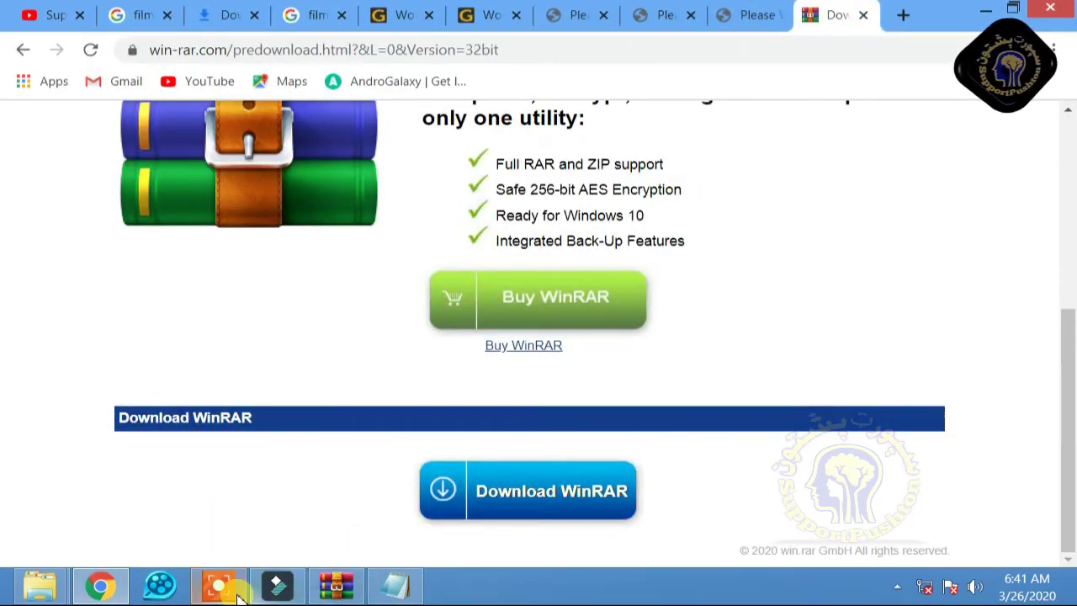
{"action": "left_click", "coordinate": [277, 587]}
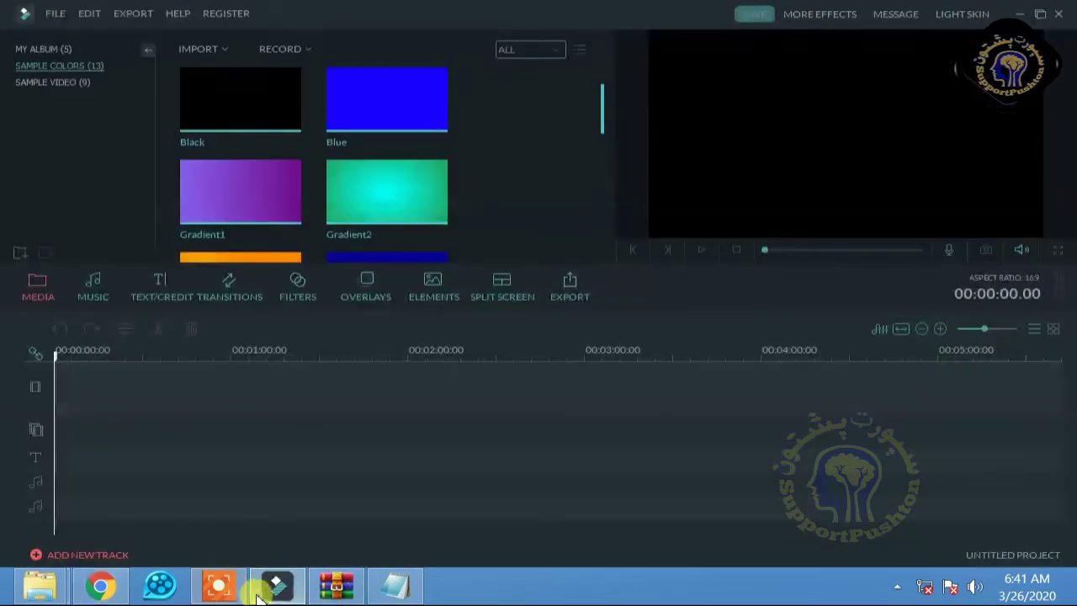
Bring the Notepad document forward and enlarge its window to view both registration codes
{"action": "left_click", "coordinate": [214, 14]}
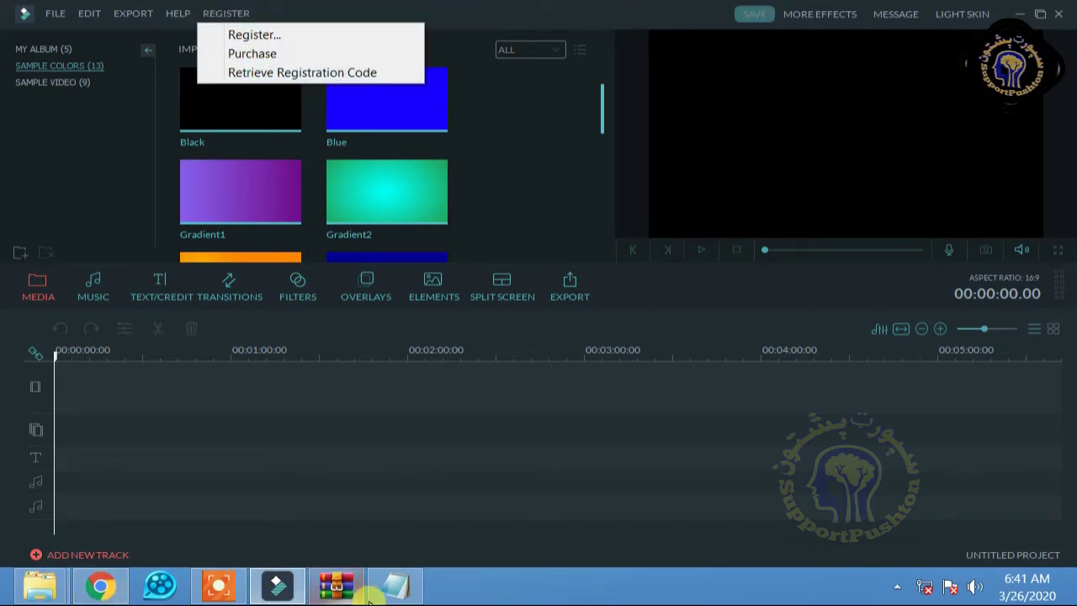
{"action": "left_click", "coordinate": [395, 586]}
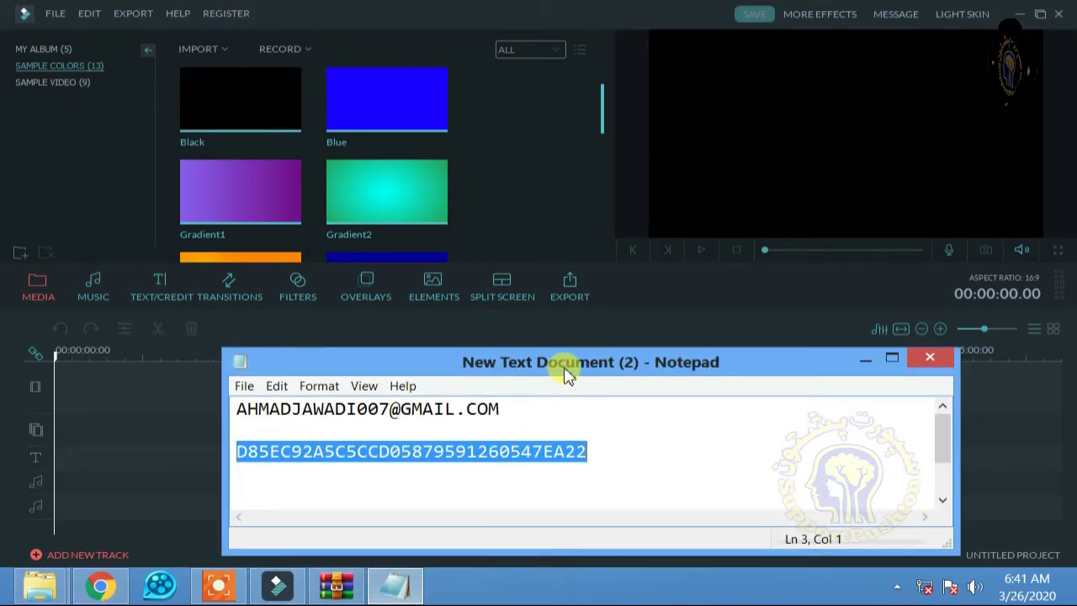
{"action": "left_click_drag", "start_coordinate": [566, 370], "coordinate": [514, 240]}
{"action": "left_click_drag", "start_coordinate": [904, 418], "coordinate": [1004, 577]}
{"action": "left_click", "coordinate": [538, 126]}
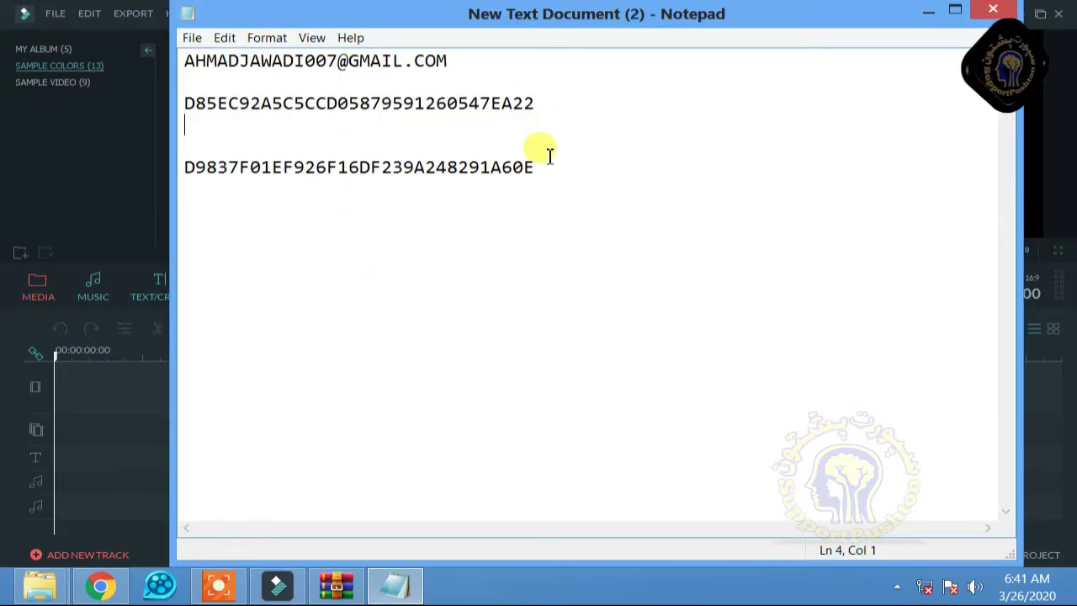
{"action": "left_click_drag", "start_coordinate": [537, 166], "coordinate": [196, 185]}
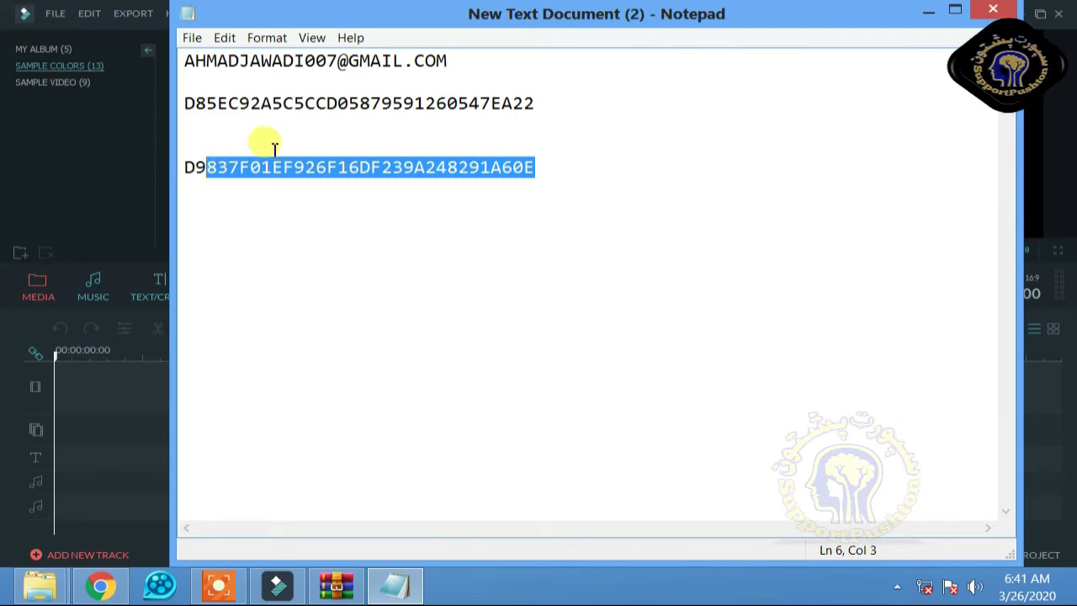
Insert the extra letters WE and DF into the e-mail address in Notepad, then close the document and save its changes
{"action": "left_click", "coordinate": [205, 62]}
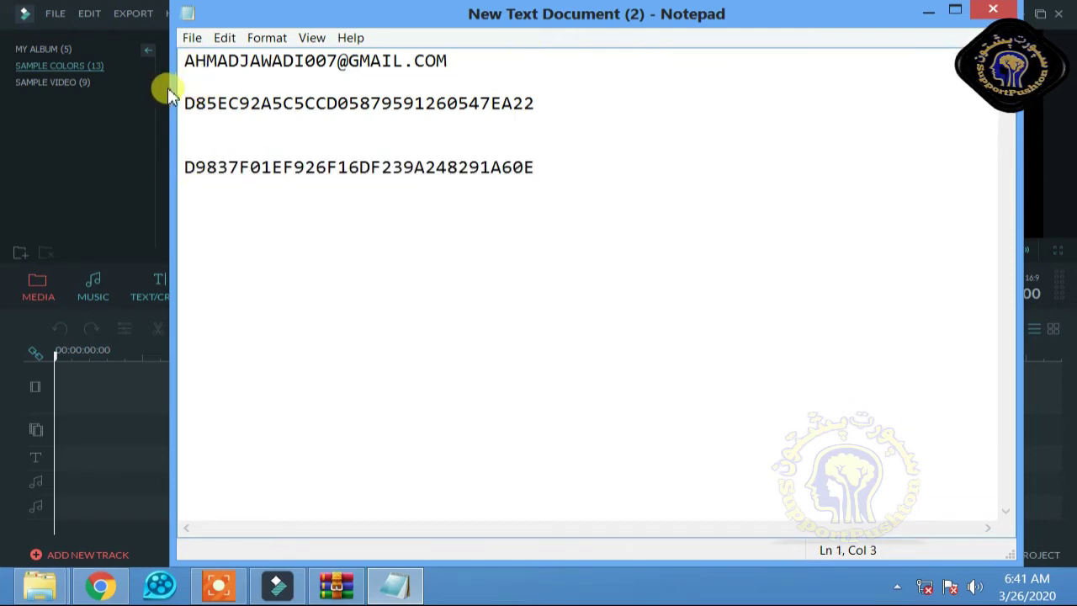
{"action": "type", "text": "W"}
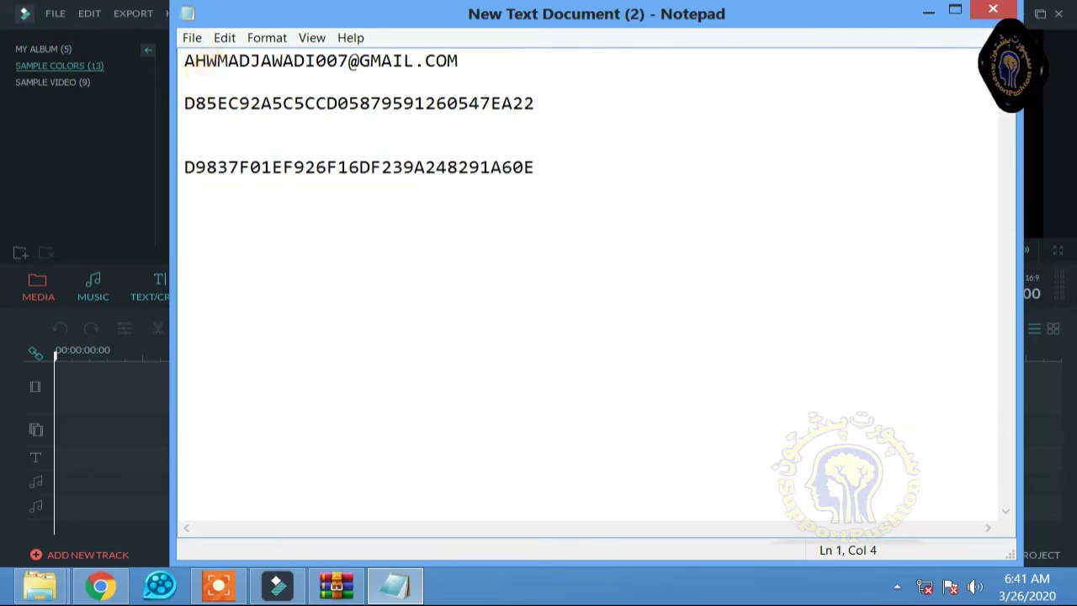
{"action": "type", "text": "E"}
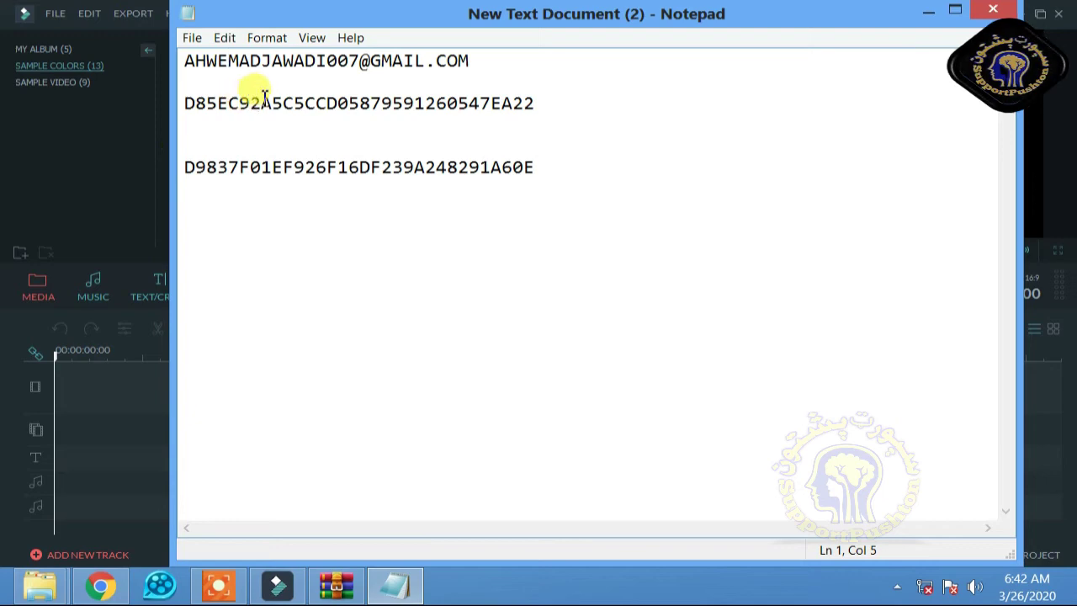
{"action": "left_click_drag", "start_coordinate": [523, 102], "coordinate": [423, 88]}
{"action": "left_click", "coordinate": [296, 65]}
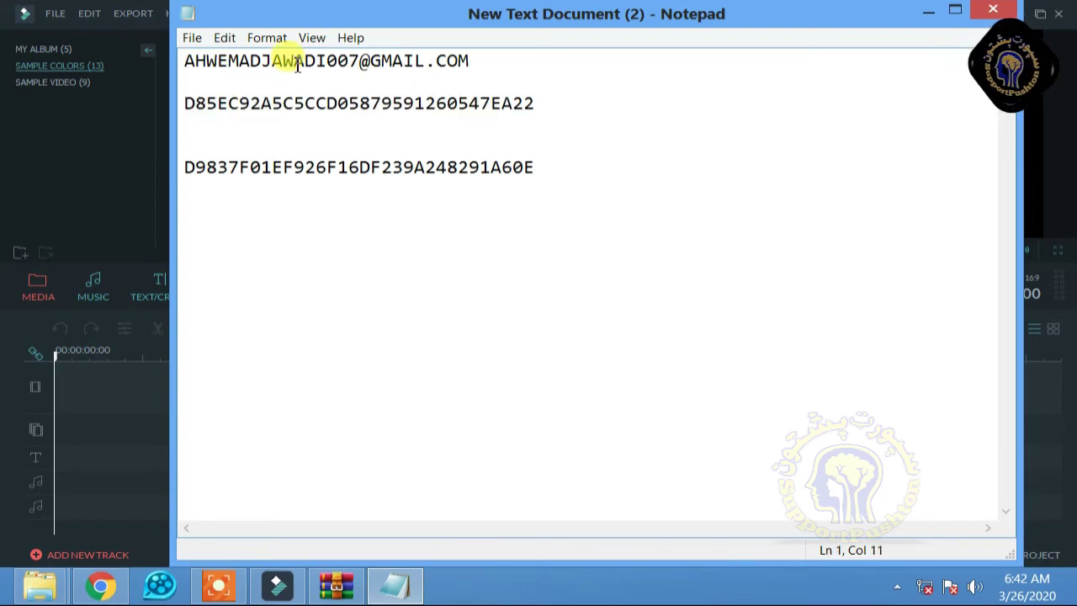
{"action": "type", "text": "DF"}
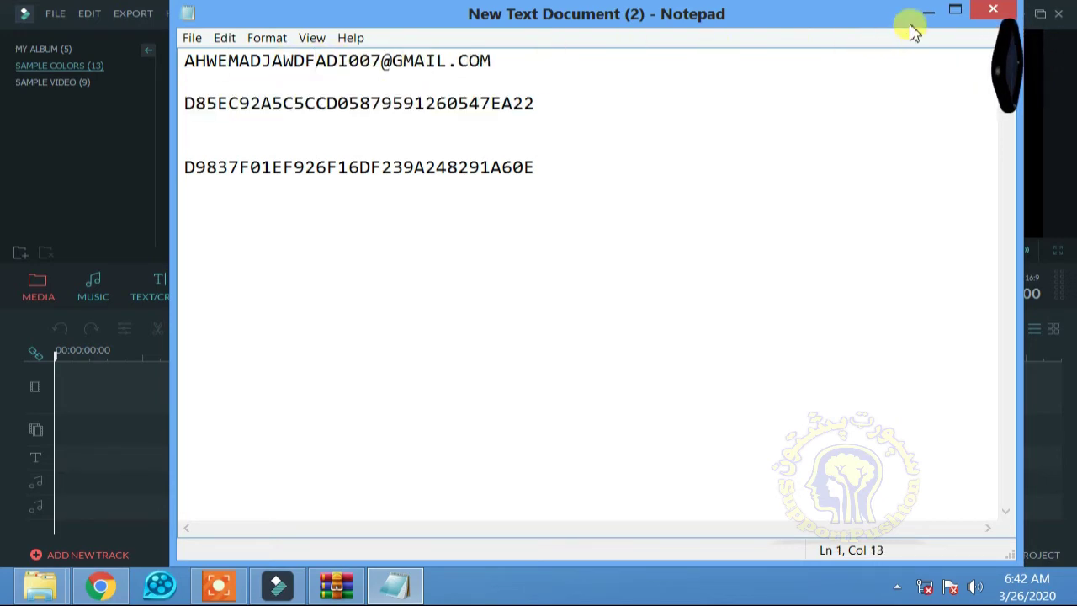
{"action": "left_click", "coordinate": [1000, 10]}
{"action": "left_click", "coordinate": [516, 314]}
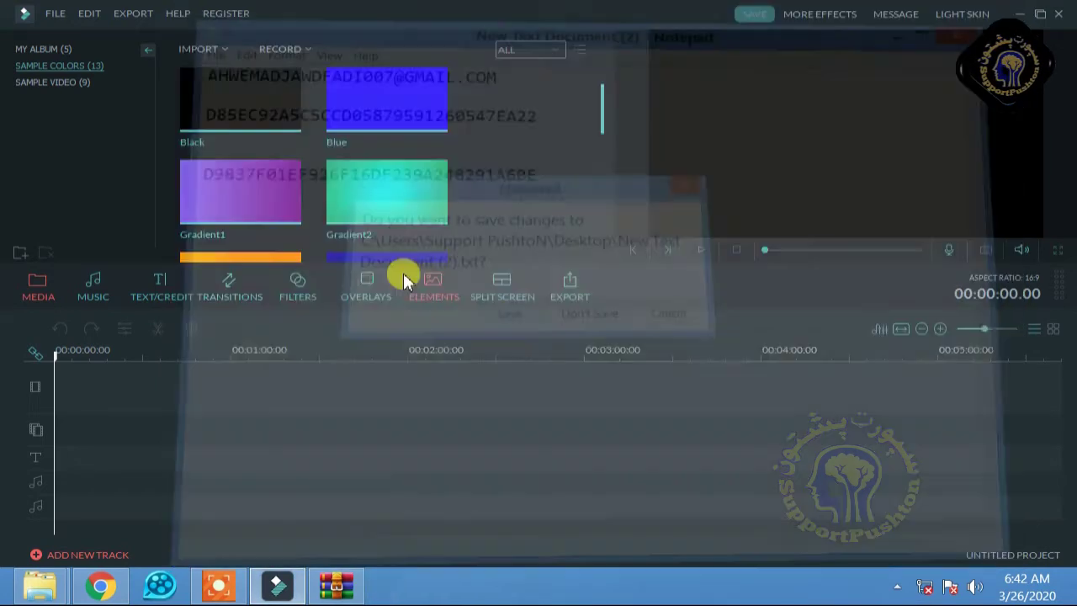
Review the licensed e-mail and registration code in Filmora's registration dialog, closing it after each check
{"action": "left_click", "coordinate": [220, 13]}
{"action": "left_click", "coordinate": [253, 34]}
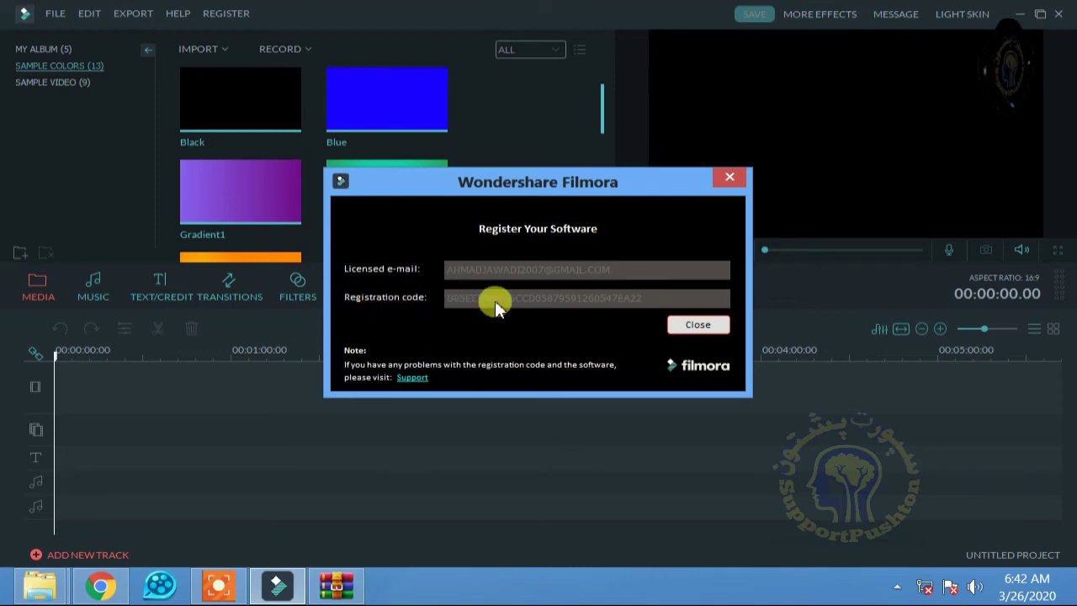
{"action": "left_click", "coordinate": [702, 327]}
{"action": "left_click", "coordinate": [225, 13]}
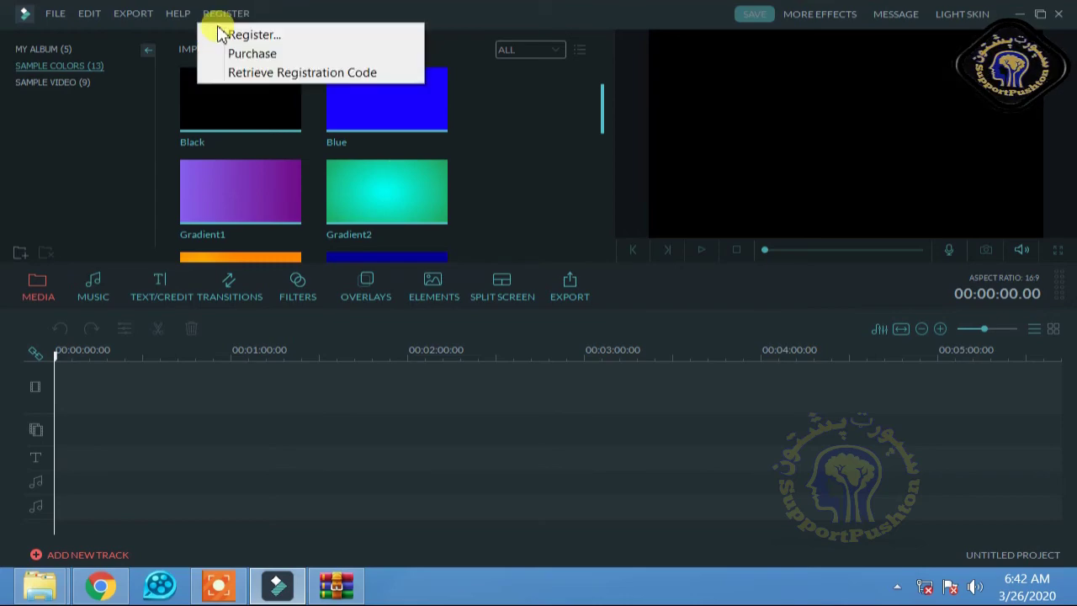
{"action": "left_click", "coordinate": [245, 36]}
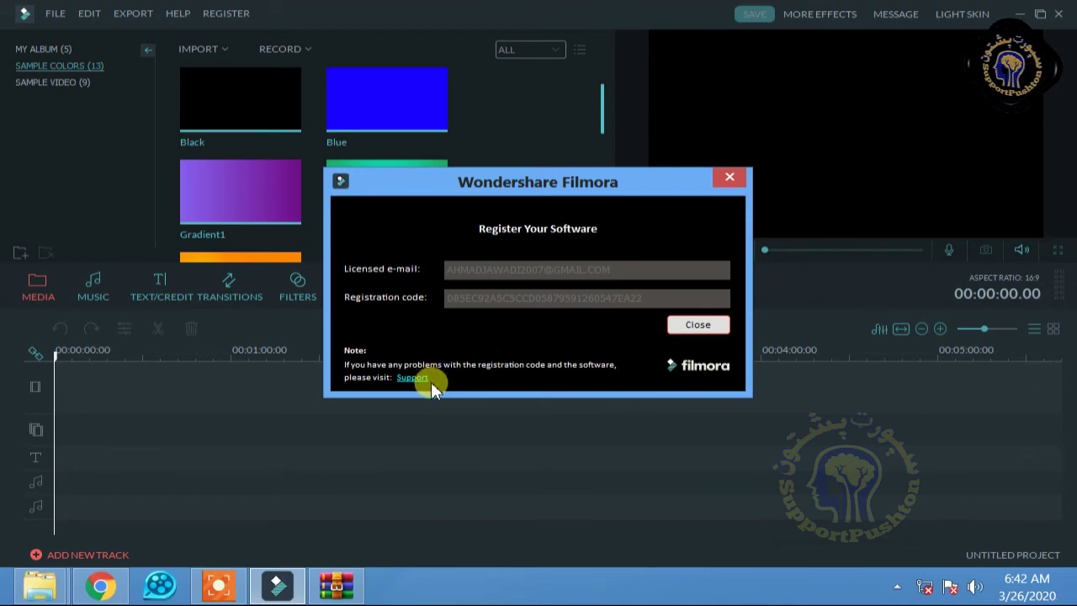
{"action": "left_click", "coordinate": [694, 325]}
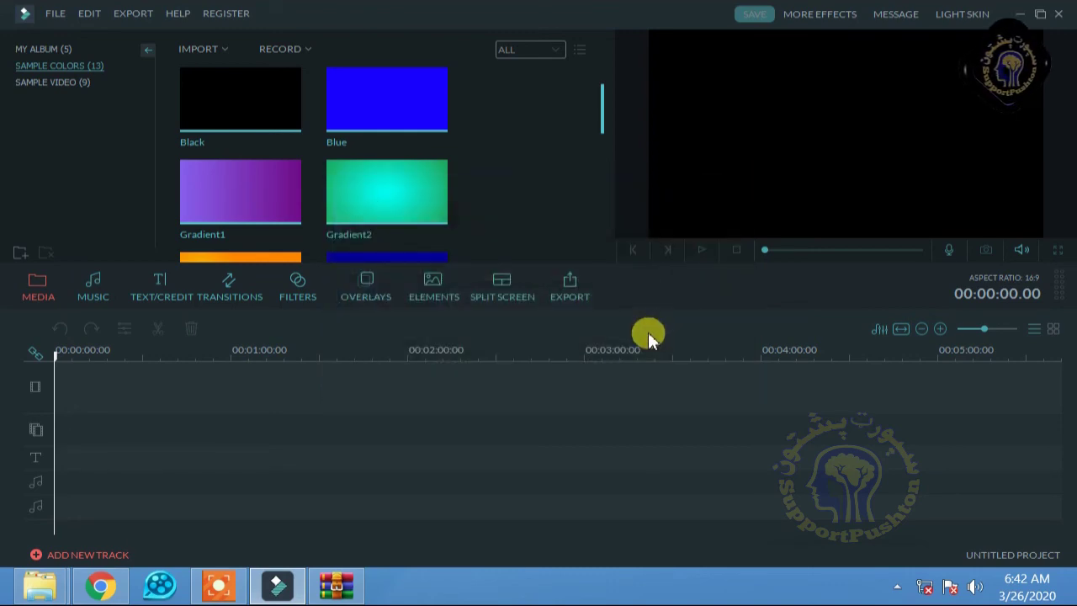